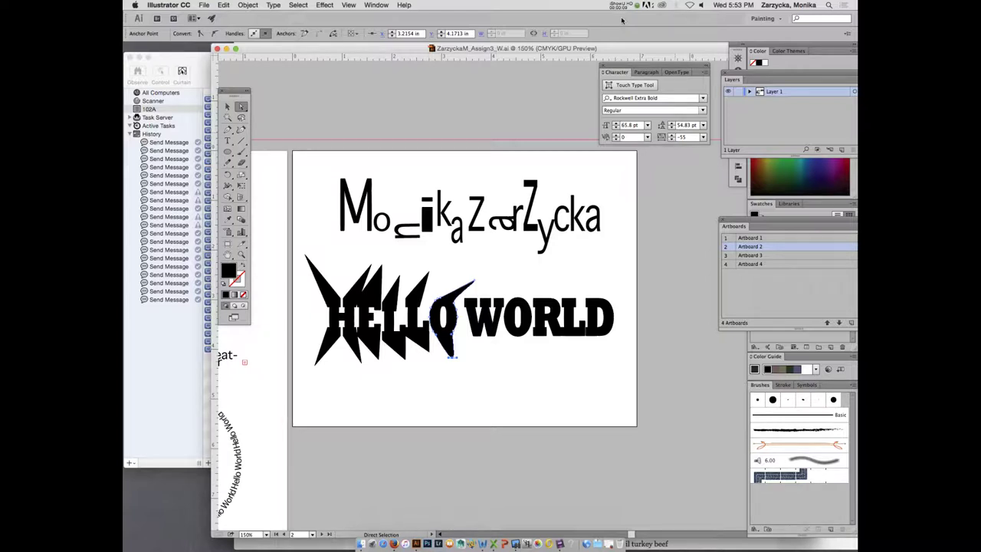
Display Artboard 3 in an enlarged document window at 200% zoom.
{"action": "left_click", "coordinate": [759, 263]}
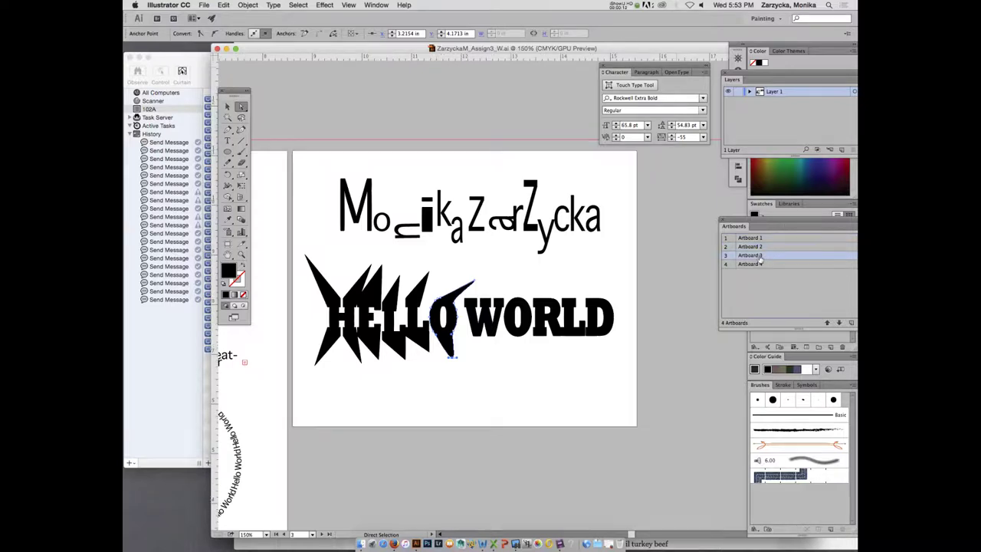
{"action": "double_click", "coordinate": [836, 256]}
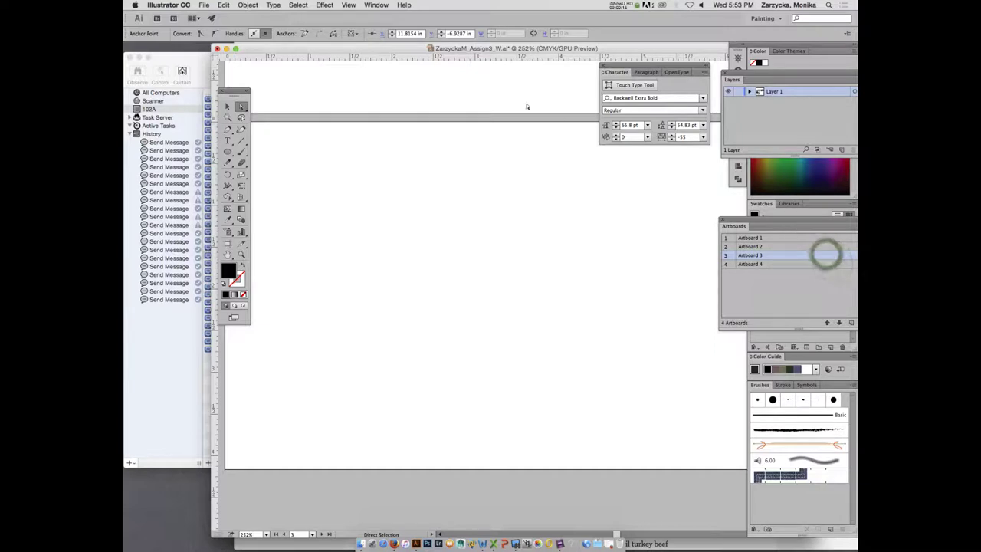
{"action": "double_click", "coordinate": [502, 48]}
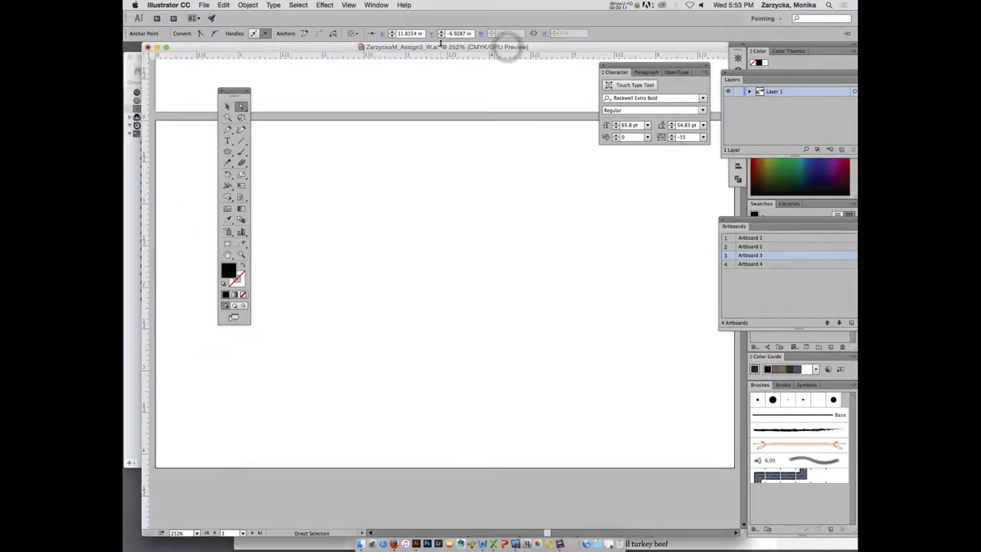
{"action": "key", "text": "super+minus"}
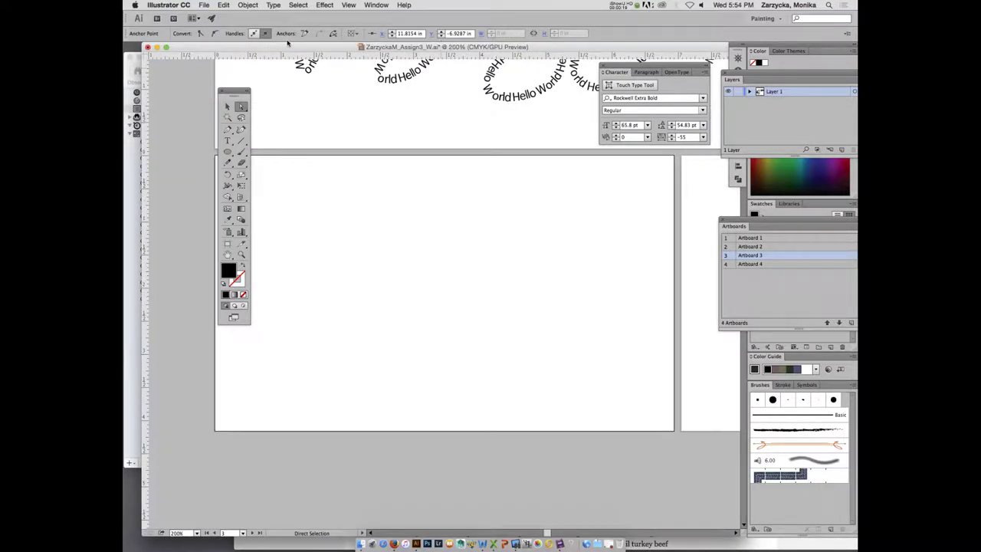
Move the tools off Artboard 3 and shift the Artboards panel clear of the document swatches.
{"action": "left_click_drag", "start_coordinate": [244, 91], "coordinate": [201, 92]}
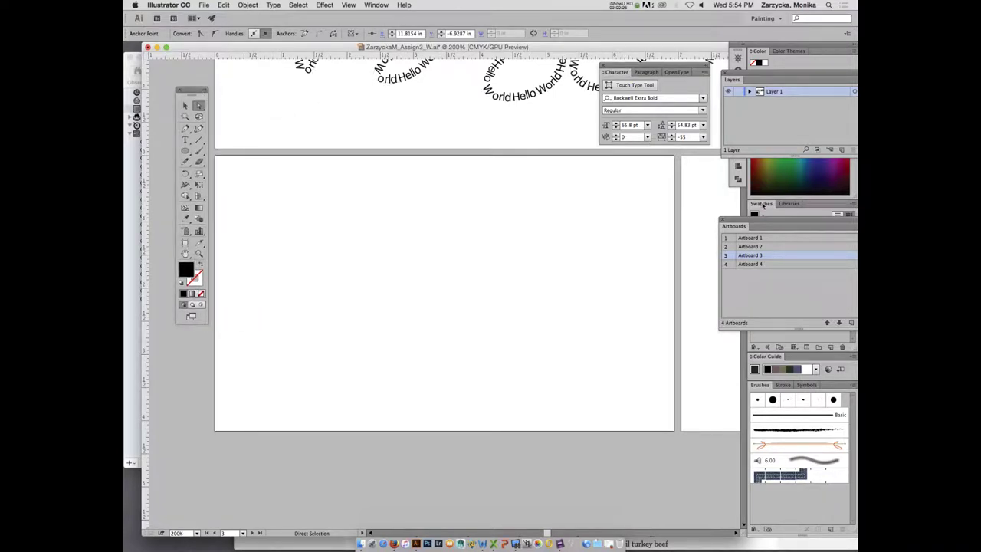
{"action": "left_click", "coordinate": [763, 205]}
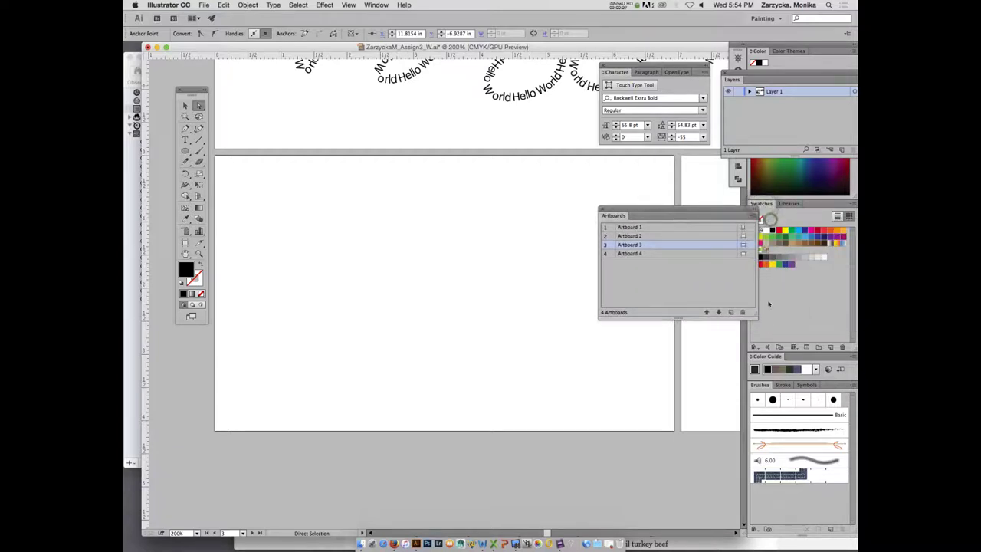
{"action": "left_click_drag", "start_coordinate": [756, 312], "coordinate": [709, 312]}
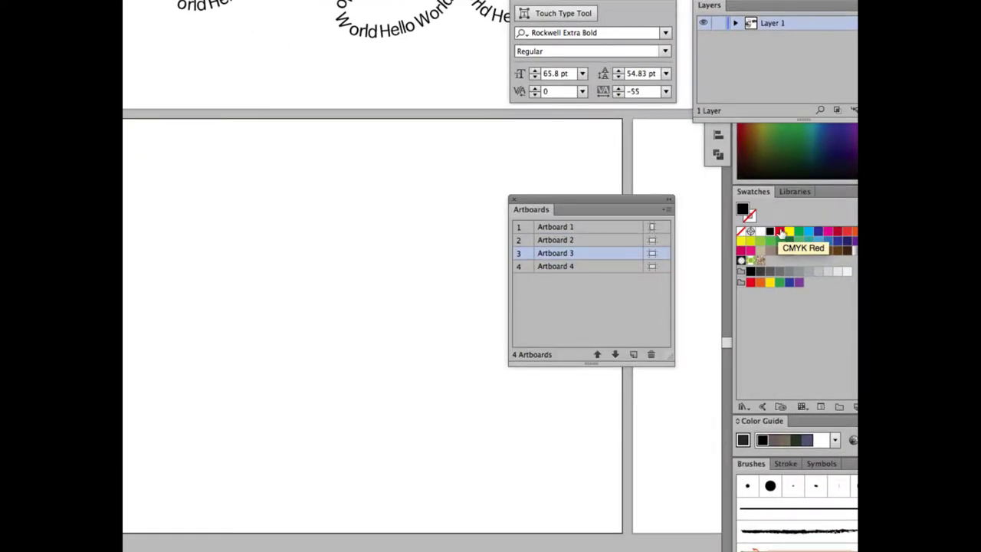
Set the fill to CMYK Red and delete every document swatch except None, Registration, white and black.
{"action": "left_click", "coordinate": [779, 231]}
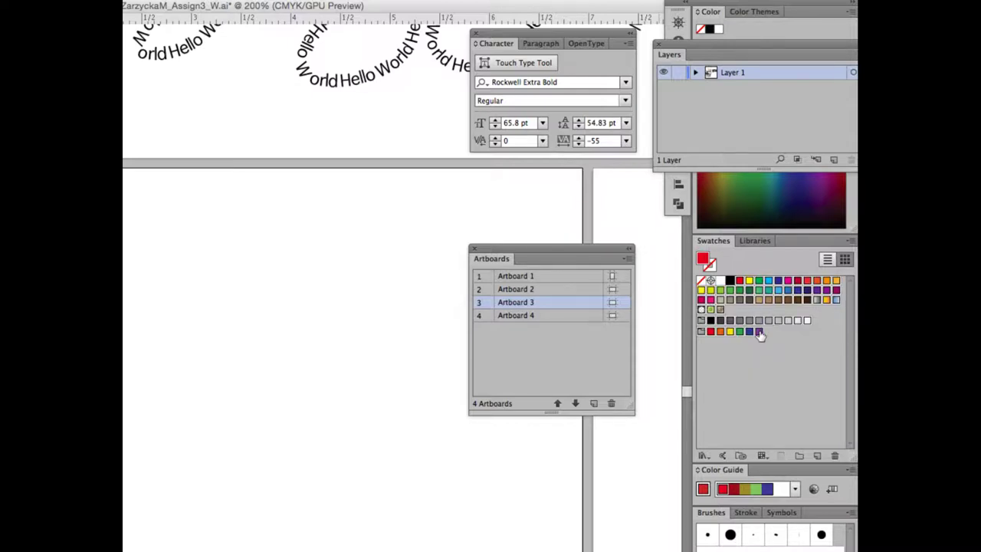
{"action": "left_click", "coordinate": [835, 455]}
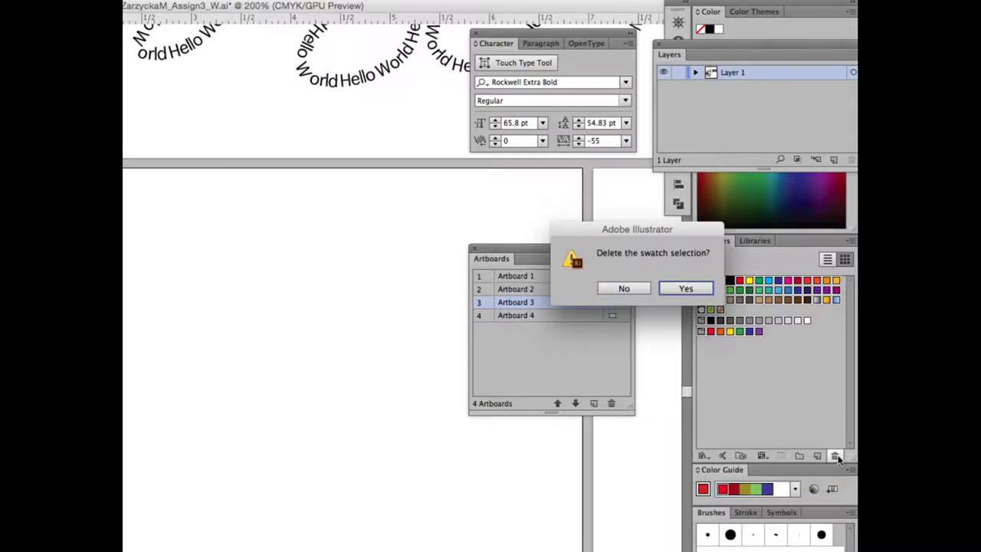
{"action": "left_click", "coordinate": [681, 287]}
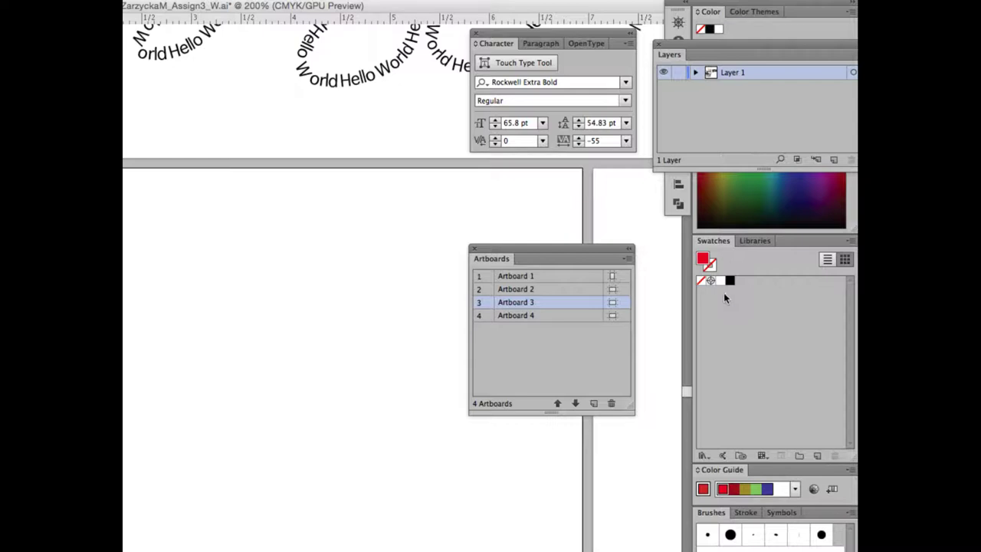
Load the Metal swatch library and add its five-colour gold group to the document swatches.
{"action": "left_click", "coordinate": [703, 457]}
{"action": "mouse_move", "coordinate": [705, 458]}
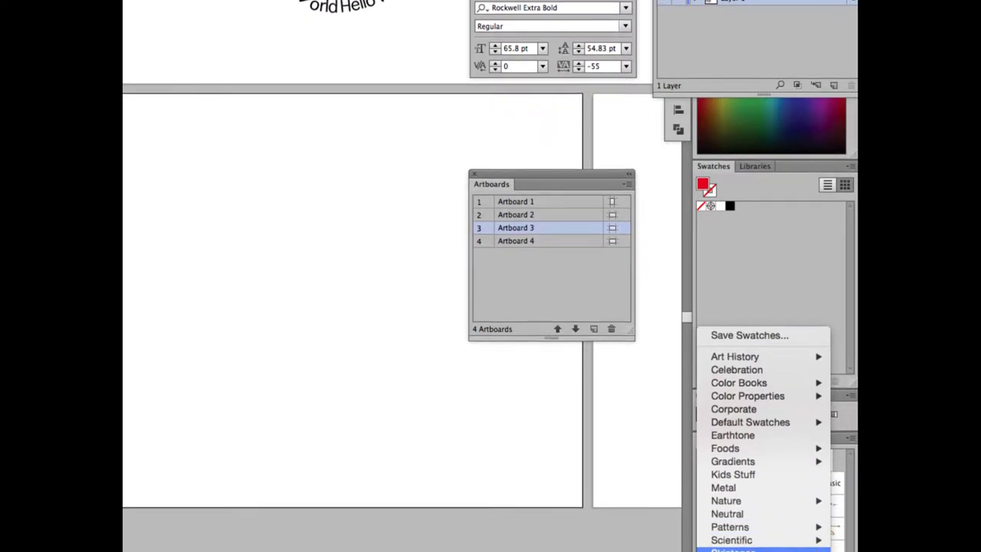
{"action": "left_click", "coordinate": [742, 492]}
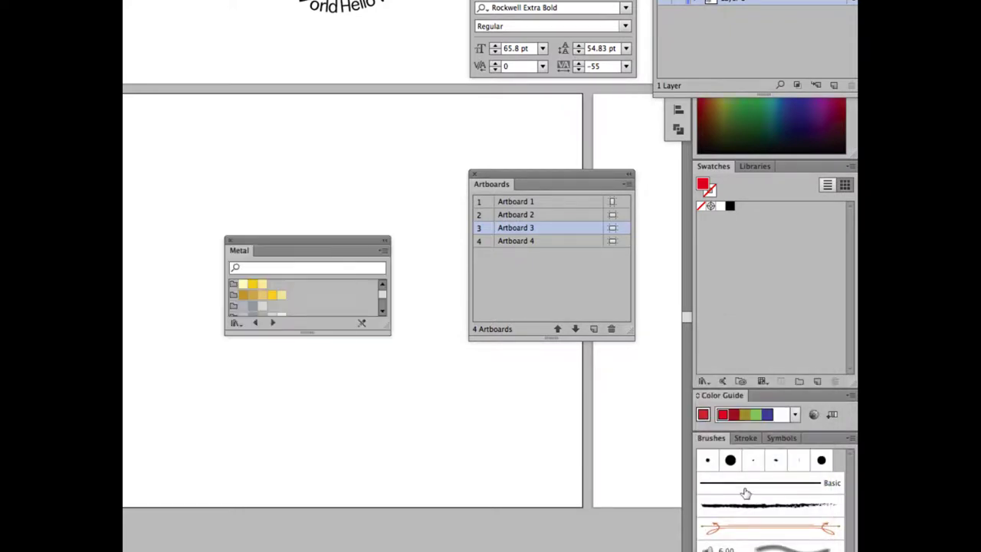
{"action": "left_click_drag", "start_coordinate": [318, 237], "coordinate": [636, 249]}
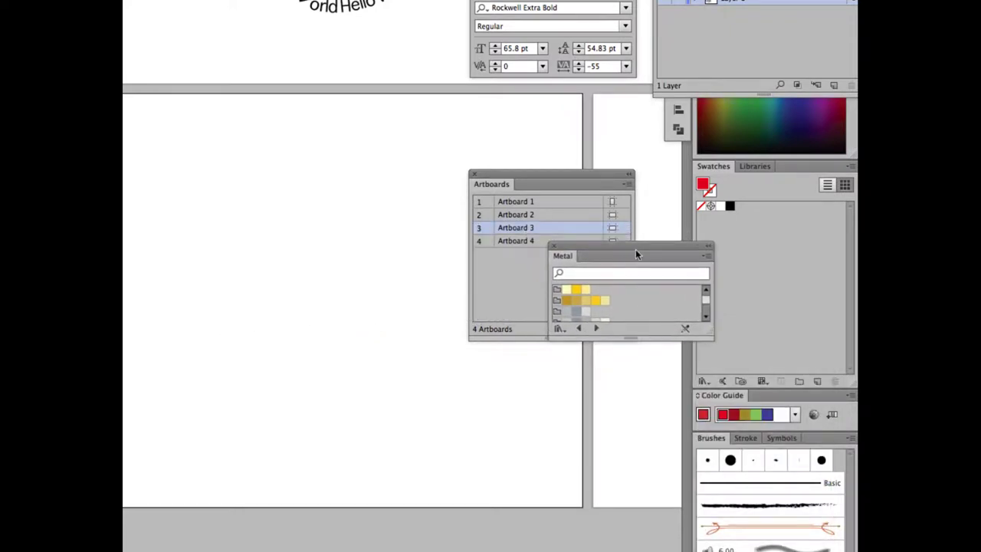
{"action": "left_click", "coordinate": [557, 300]}
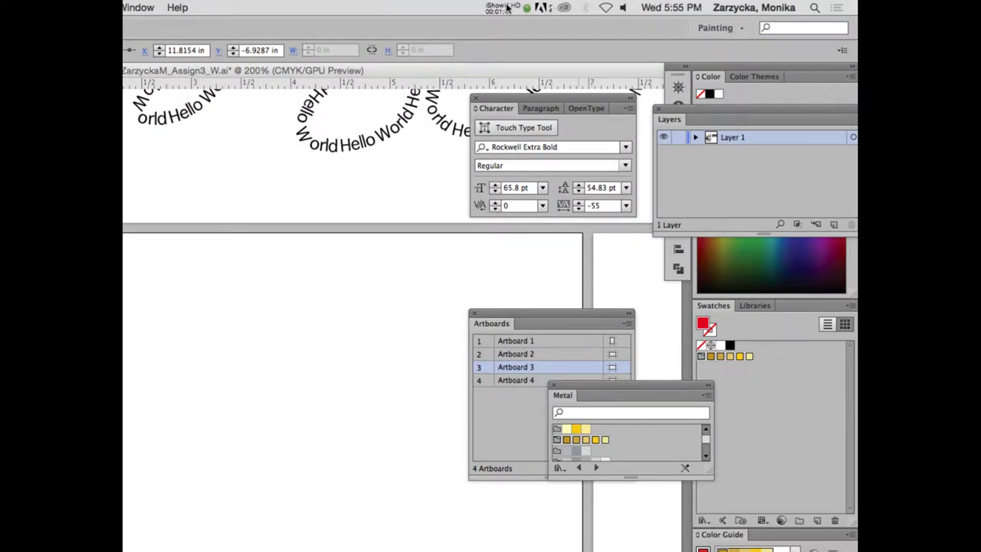
{"action": "left_click", "coordinate": [504, 8]}
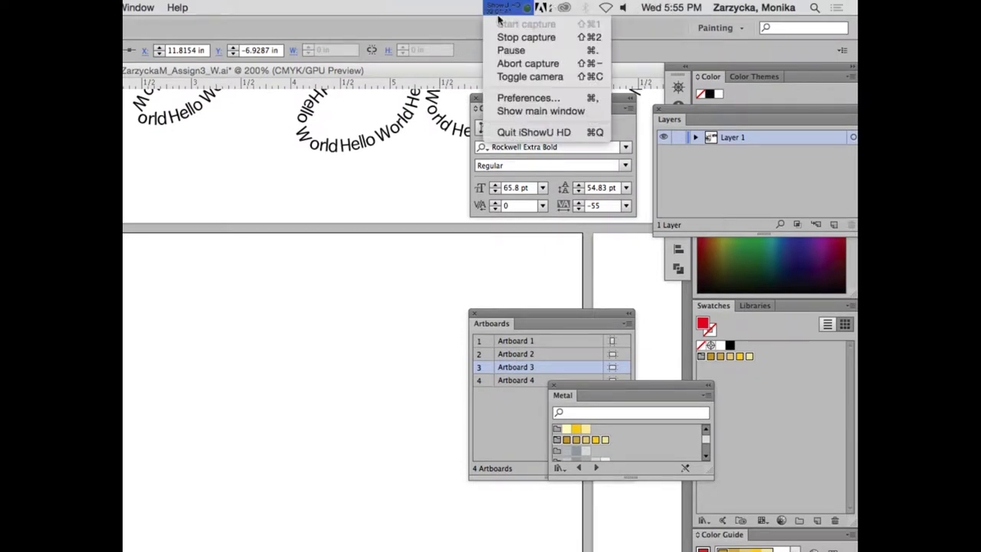
{"action": "left_click", "coordinate": [510, 50]}
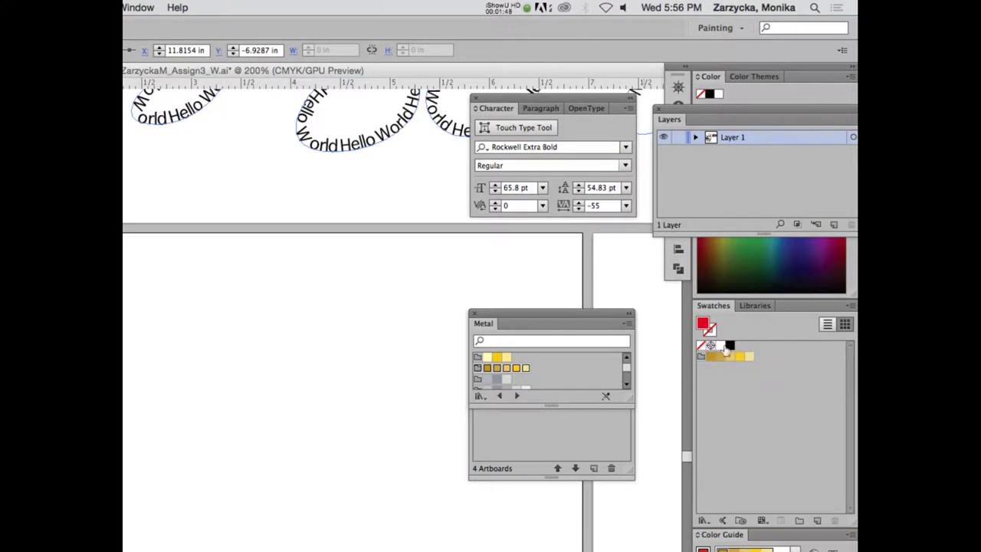
Deselect all artwork and choose the lighter pinkish red F95360 as the fill colour.
{"action": "key", "text": "super+shift+a"}
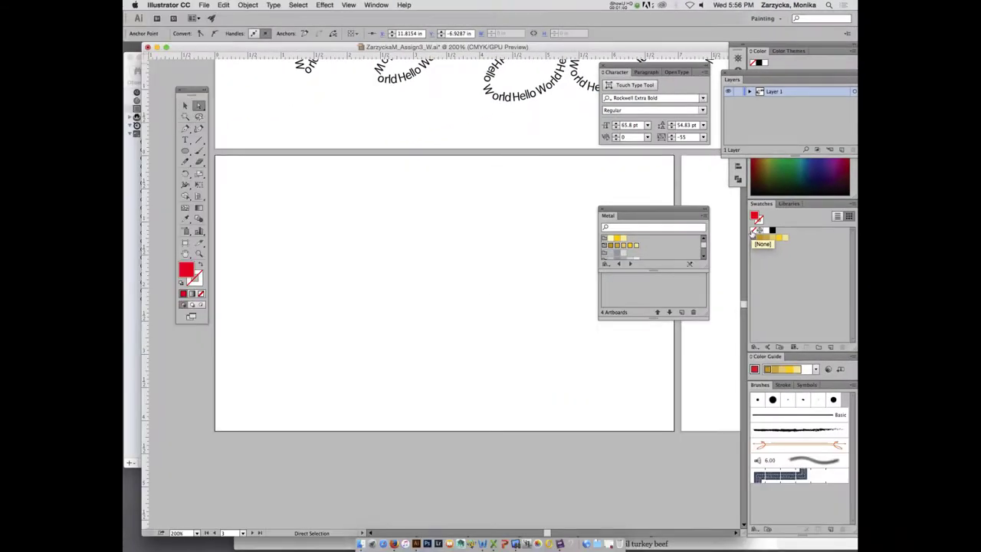
{"action": "left_click", "coordinate": [275, 198]}
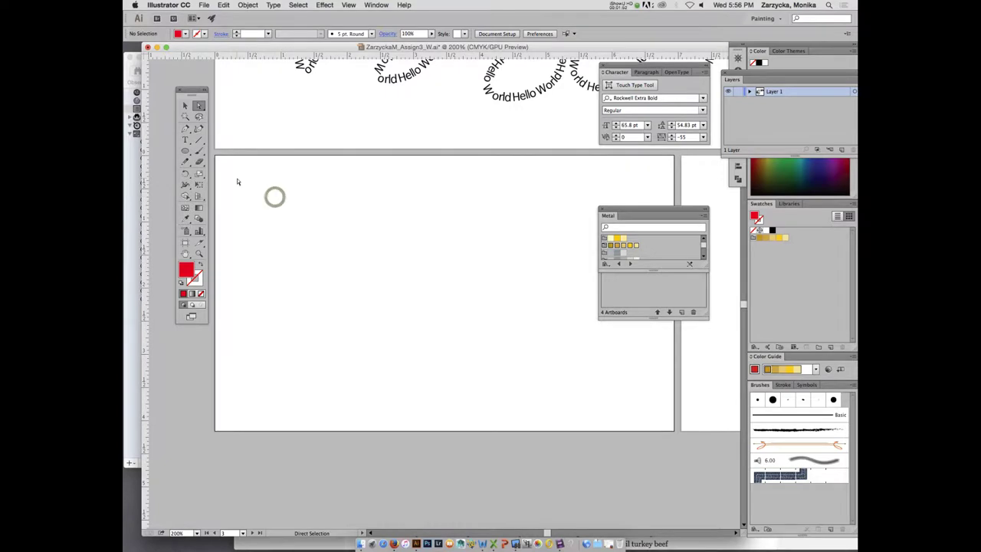
{"action": "double_click", "coordinate": [184, 267]}
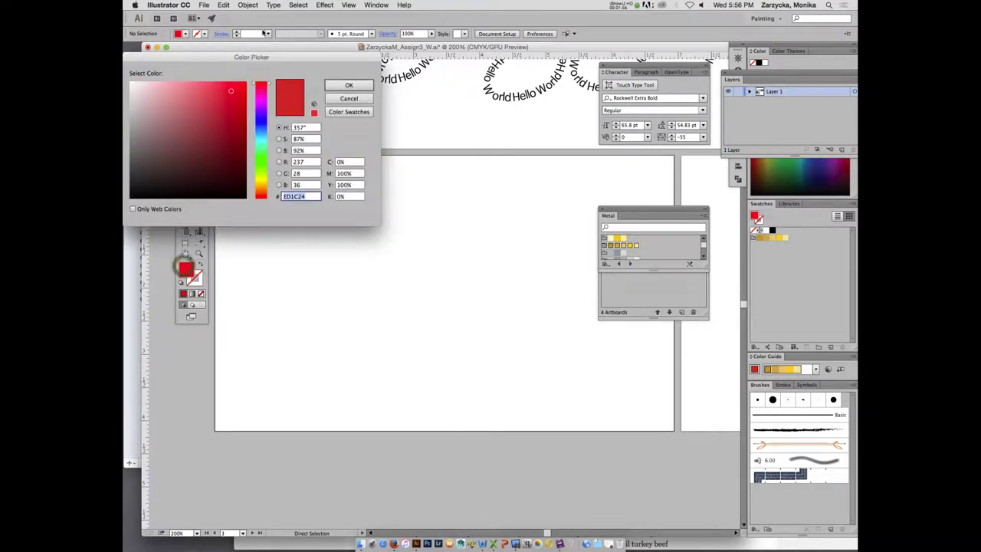
{"action": "left_click_drag", "start_coordinate": [250, 58], "coordinate": [396, 157]}
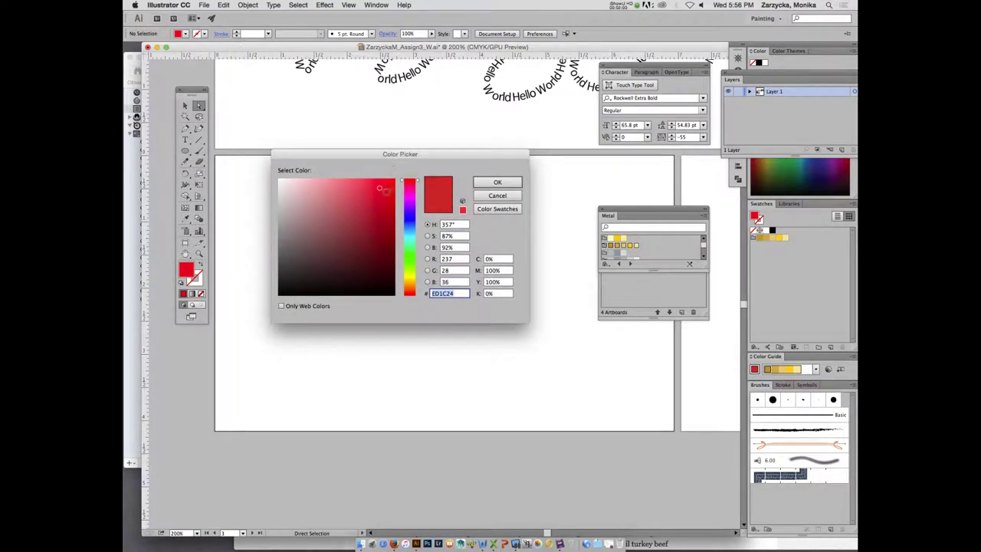
{"action": "left_click", "coordinate": [361, 181]}
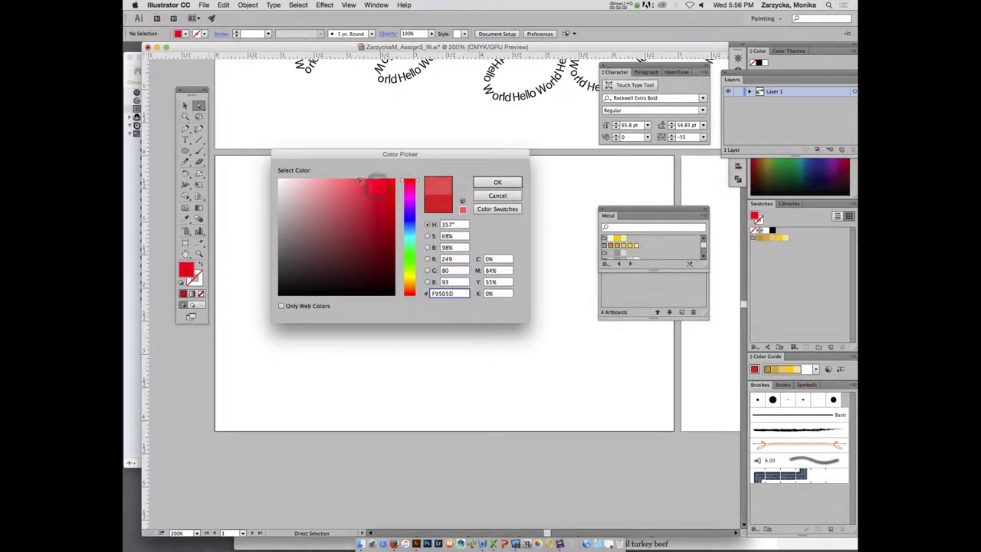
{"action": "left_click", "coordinate": [358, 181]}
{"action": "left_click_drag", "start_coordinate": [359, 181], "coordinate": [356, 181]}
{"action": "left_click", "coordinate": [356, 181]}
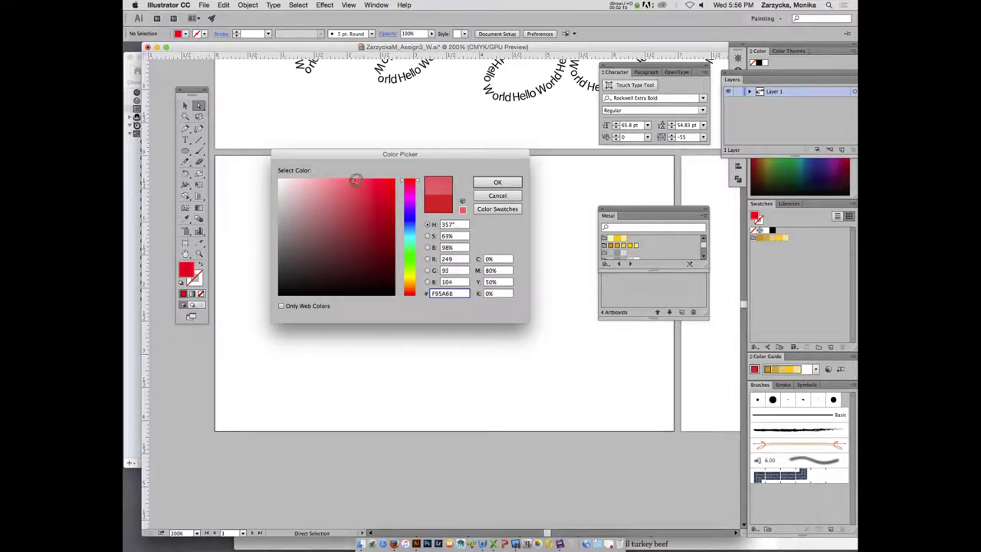
{"action": "left_click", "coordinate": [494, 183]}
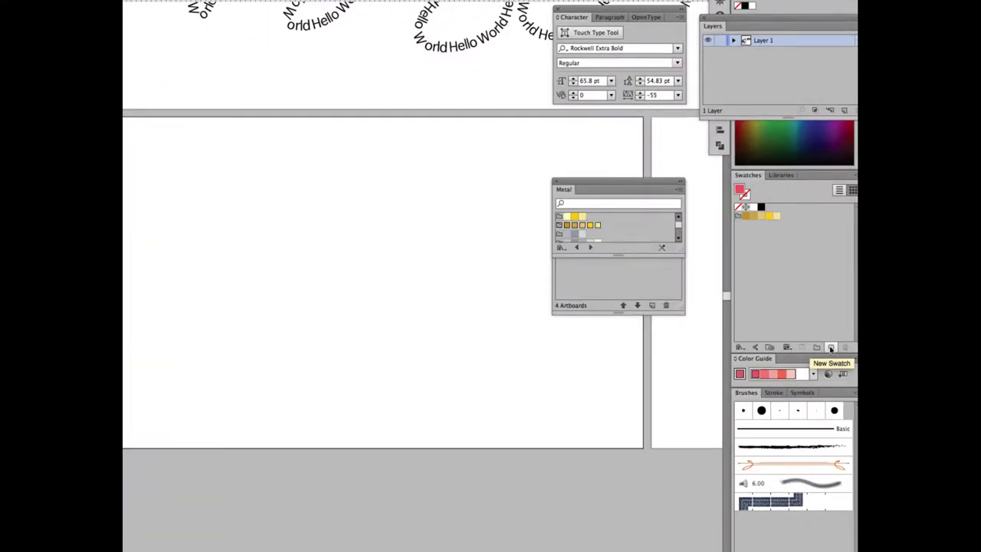
Save the pinkish red fill as a new non-global CMYK process colour swatch.
{"action": "left_click", "coordinate": [831, 349]}
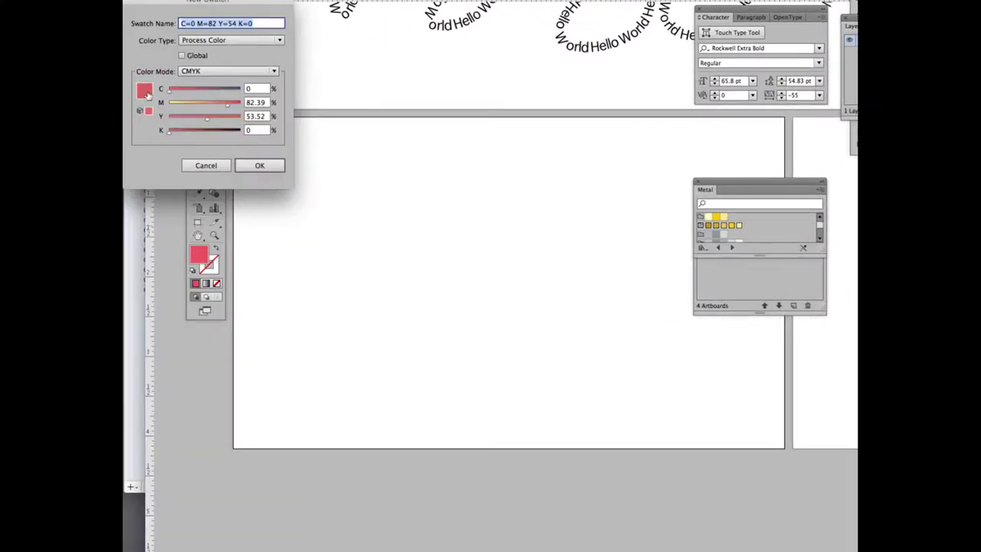
{"action": "left_click_drag", "start_coordinate": [222, 3], "coordinate": [462, 77]}
{"action": "left_click", "coordinate": [491, 238]}
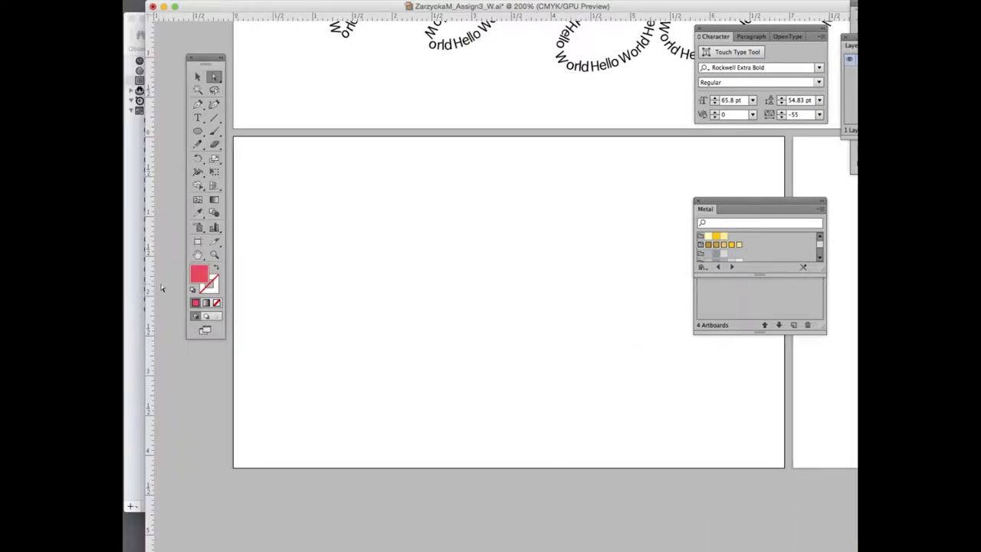
Set the fill colour to hex 337D8C and save it as a new CMYK process swatch.
{"action": "double_click", "coordinate": [200, 274]}
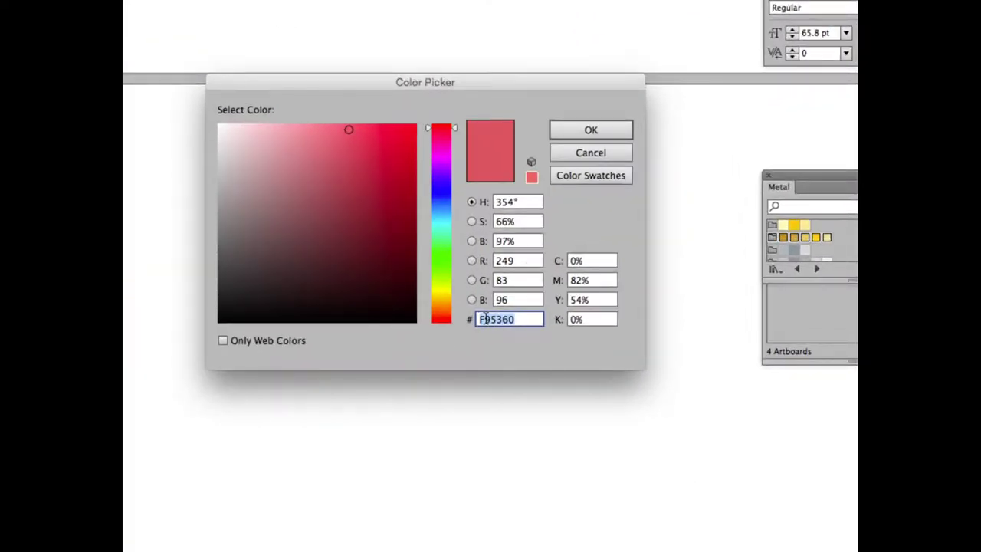
{"action": "type", "text": "337D8C"}
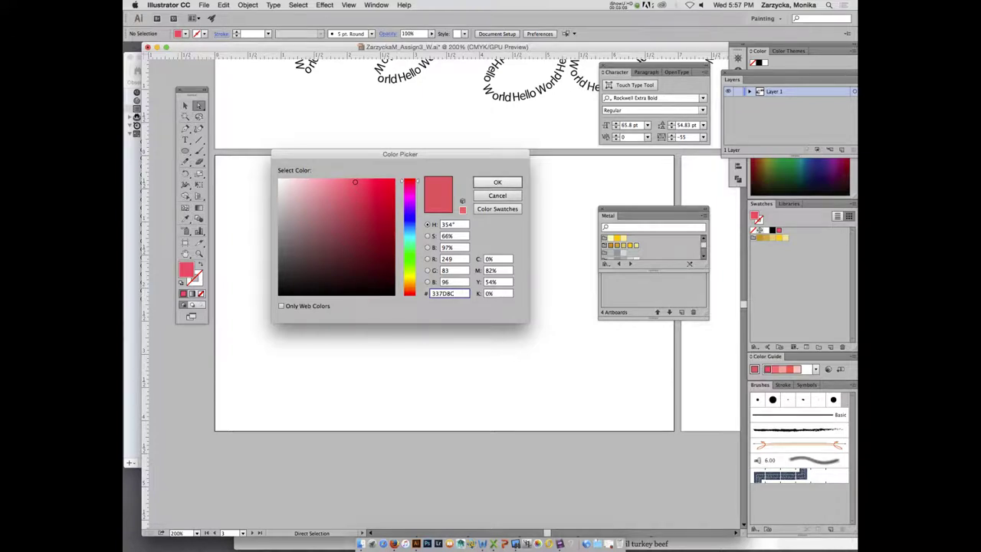
{"action": "left_click", "coordinate": [497, 181]}
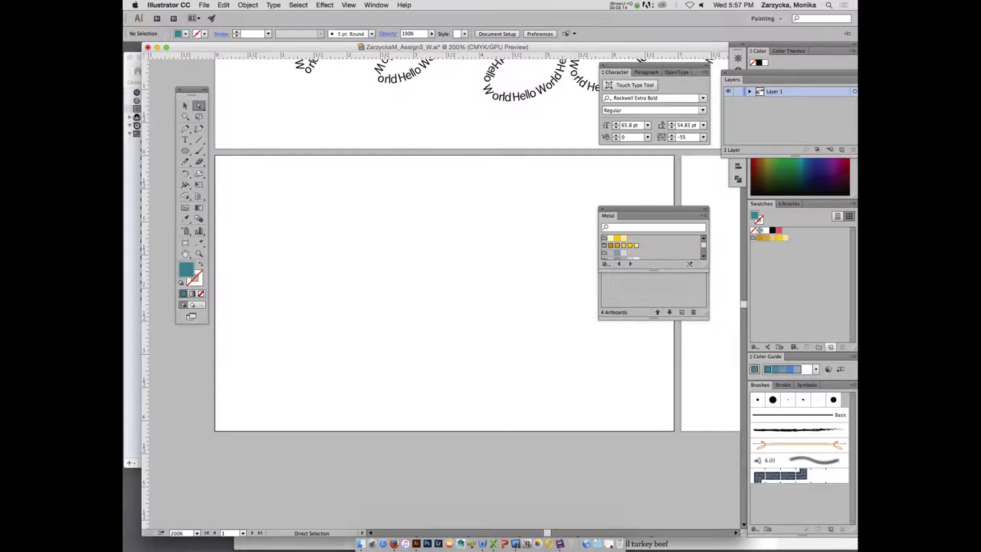
{"action": "left_click", "coordinate": [830, 346]}
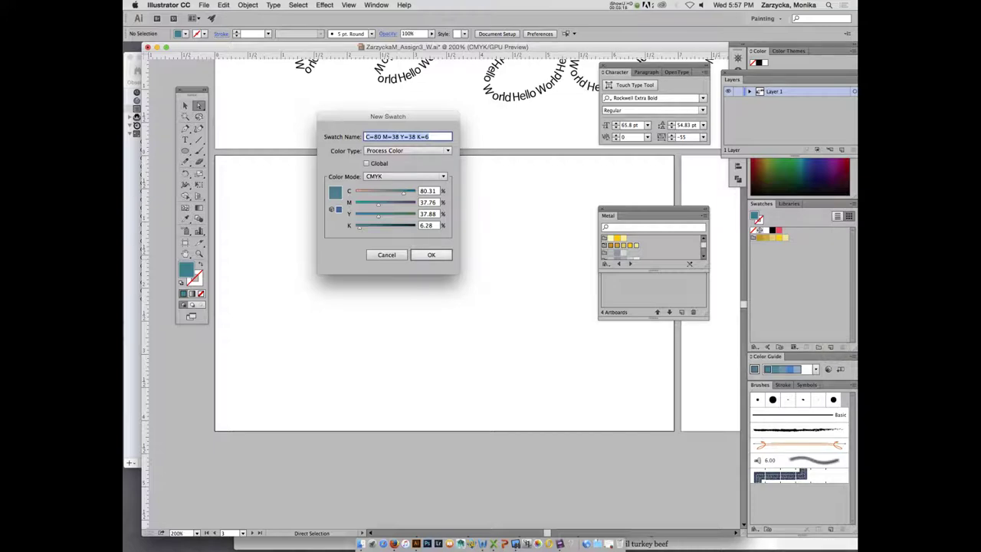
{"action": "left_click", "coordinate": [428, 254]}
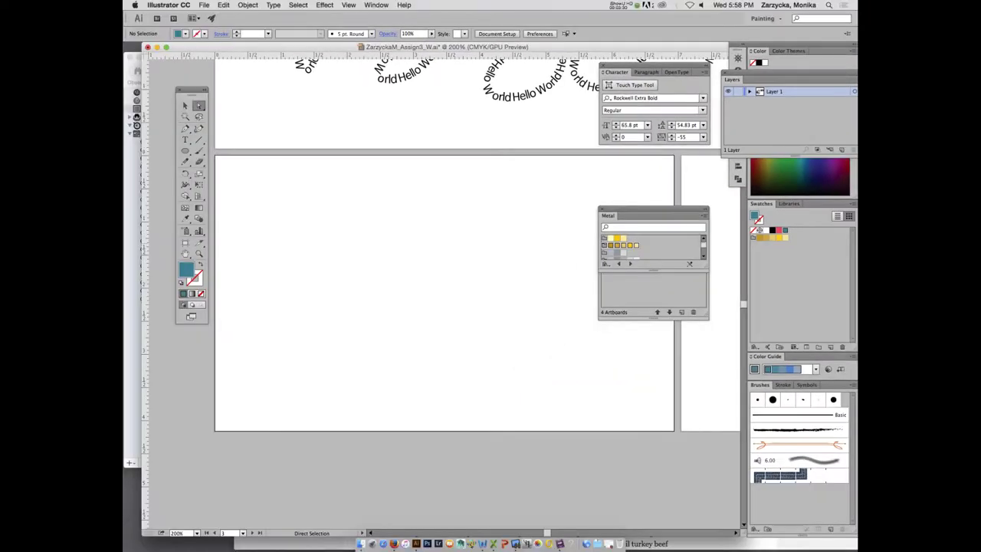
{"action": "left_click", "coordinate": [619, 5]}
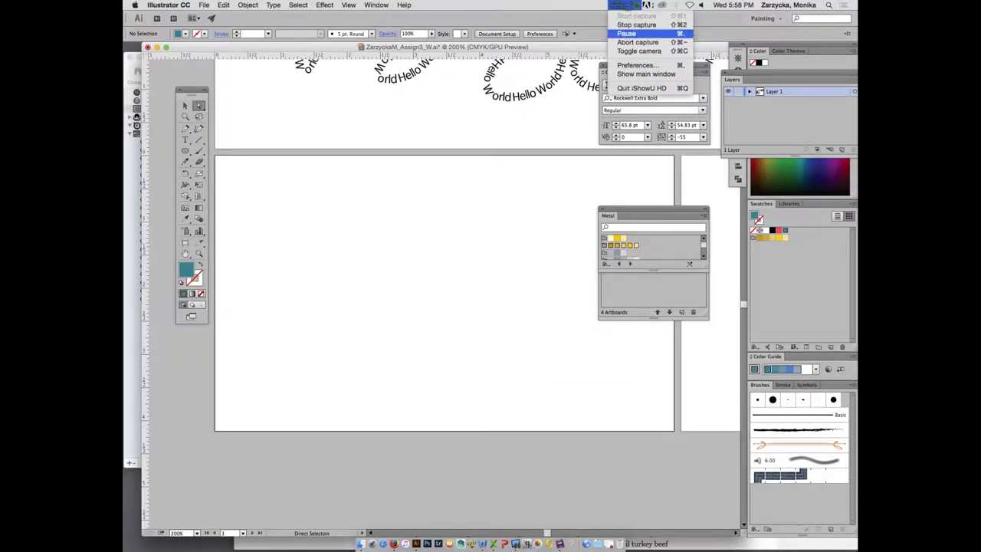
{"action": "left_click", "coordinate": [635, 33]}
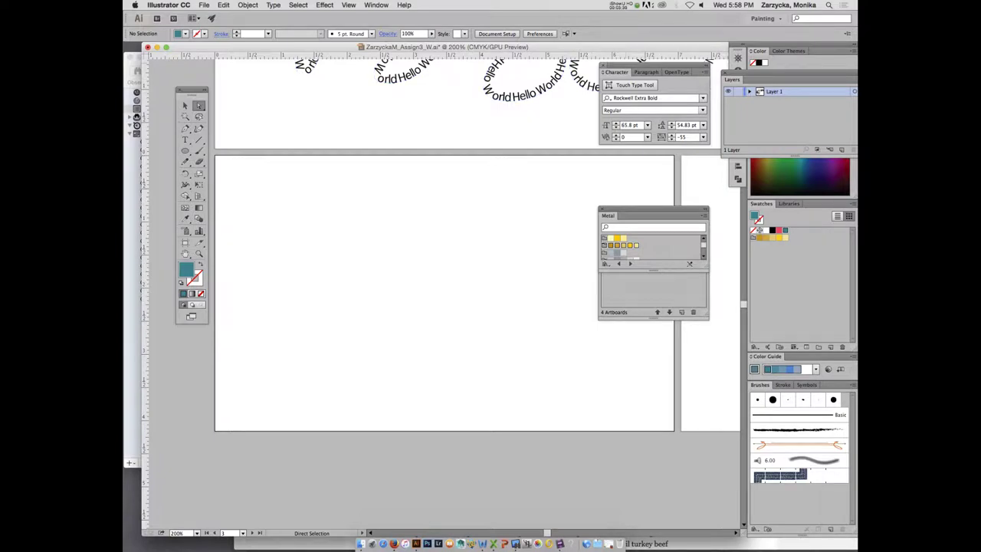
Shift the Character panel aside and group the Metal swatch library with the Artboards panel, keeping Metal in front.
{"action": "left_click_drag", "start_coordinate": [618, 66], "coordinate": [636, 66]}
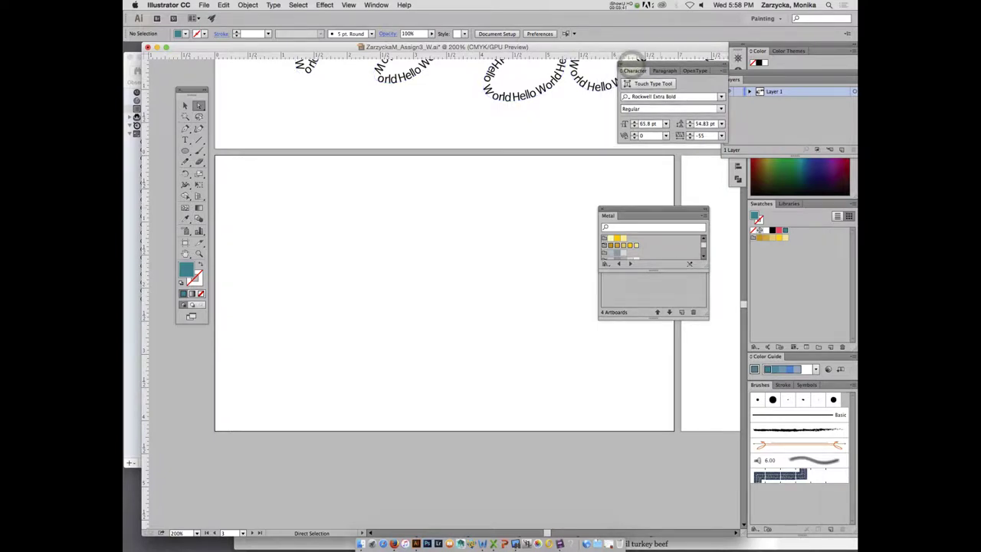
{"action": "left_click_drag", "start_coordinate": [651, 269], "coordinate": [642, 211]}
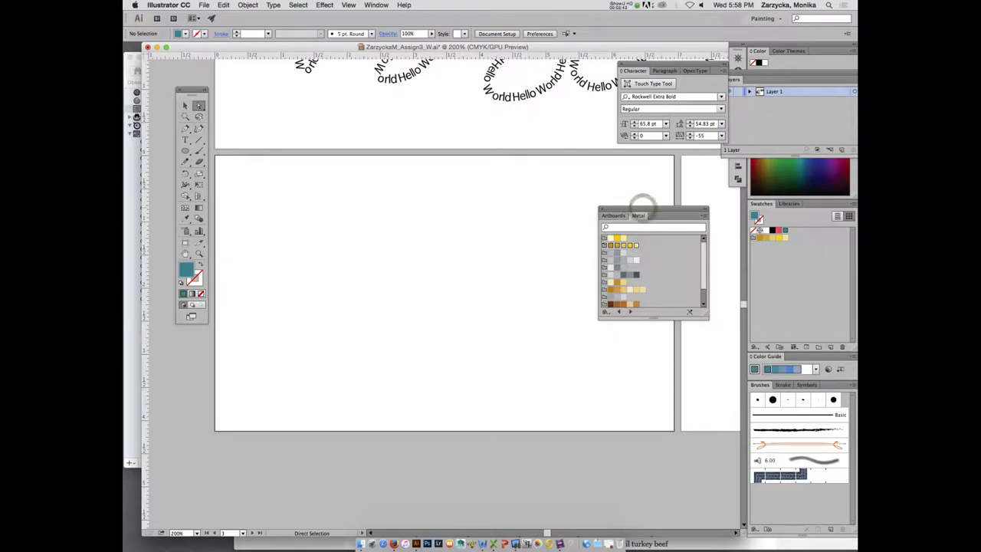
{"action": "left_click", "coordinate": [638, 216]}
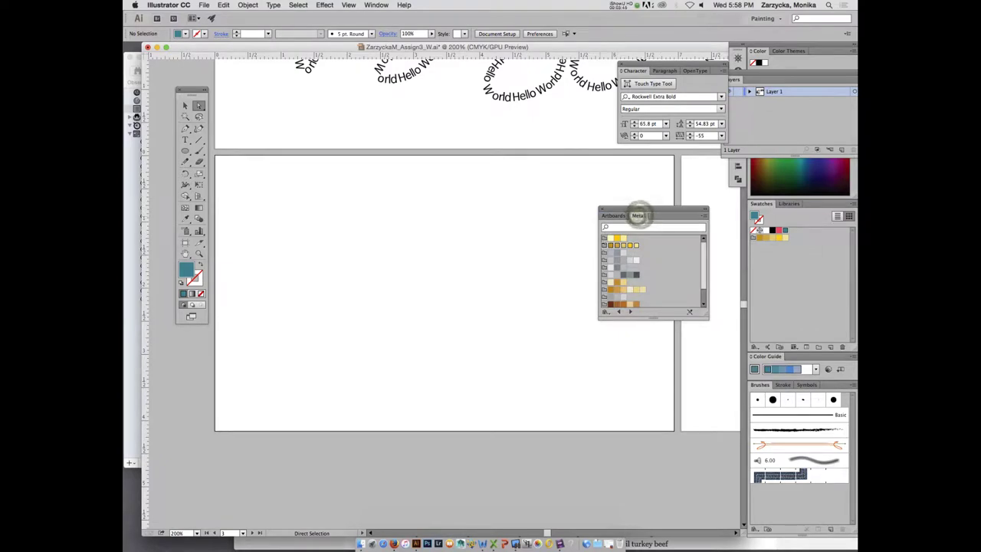
Separate the Metal swatch library from the Artboards panel, close the library, and shift the Artboards panel aside.
{"action": "left_click_drag", "start_coordinate": [638, 215], "coordinate": [563, 220]}
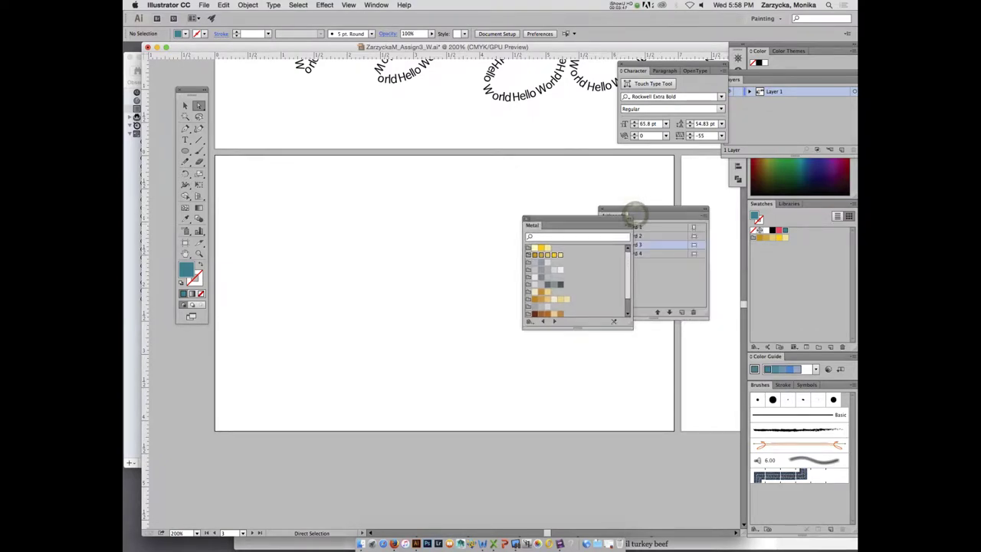
{"action": "left_click", "coordinate": [526, 217]}
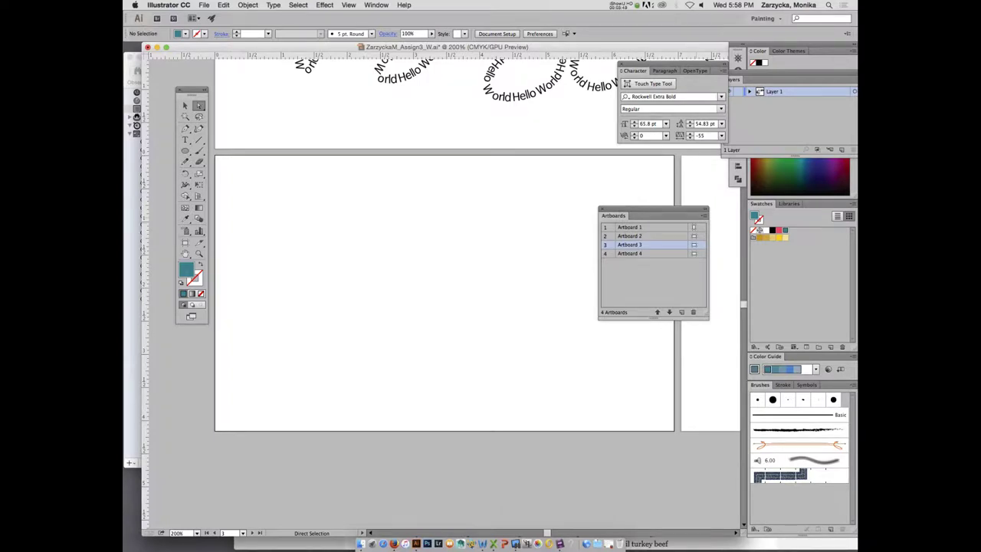
{"action": "left_click_drag", "start_coordinate": [614, 215], "coordinate": [638, 211]}
Show the Appearance panel and lengthen it so its full attribute list fits.
{"action": "left_click", "coordinate": [375, 5]}
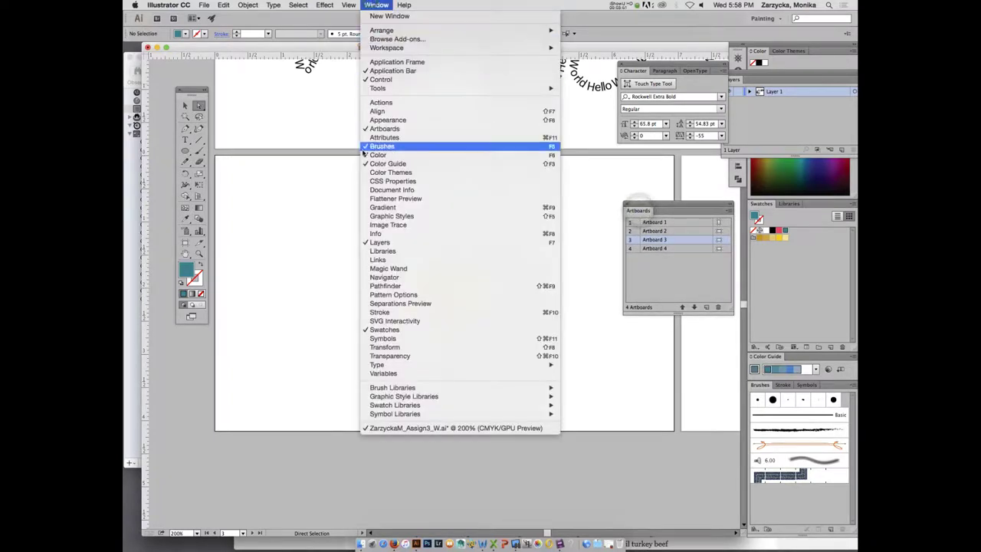
{"action": "left_click", "coordinate": [387, 120]}
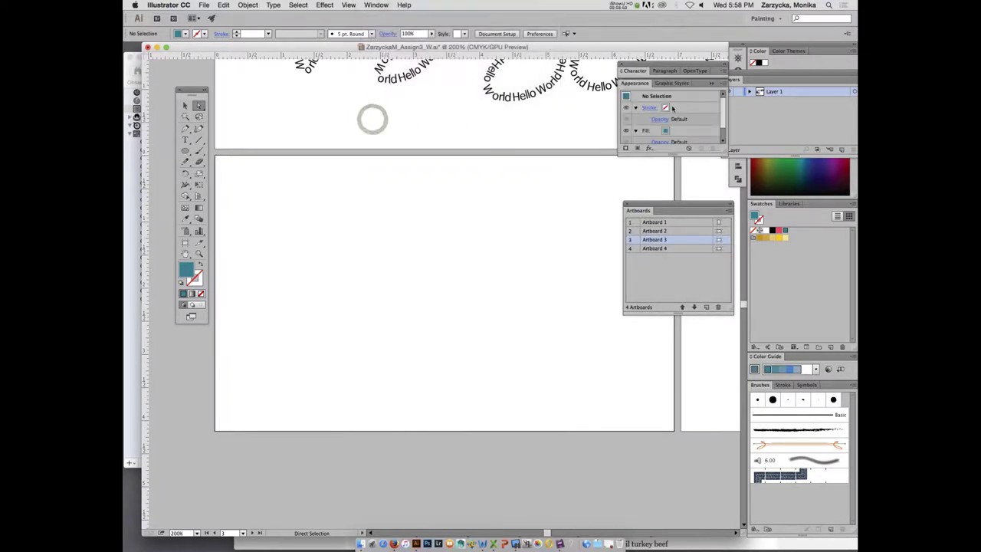
{"action": "left_click_drag", "start_coordinate": [672, 151], "coordinate": [688, 186]}
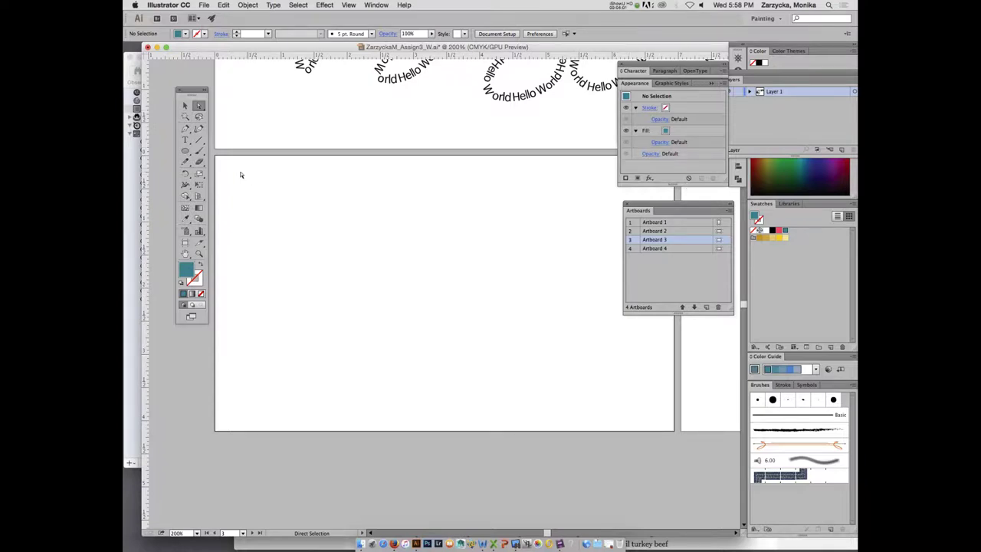
Add the text COOL with a black fill on Artboard 3 and move it to the middle of the artboard.
{"action": "left_click", "coordinate": [182, 270]}
{"action": "left_click", "coordinate": [184, 141]}
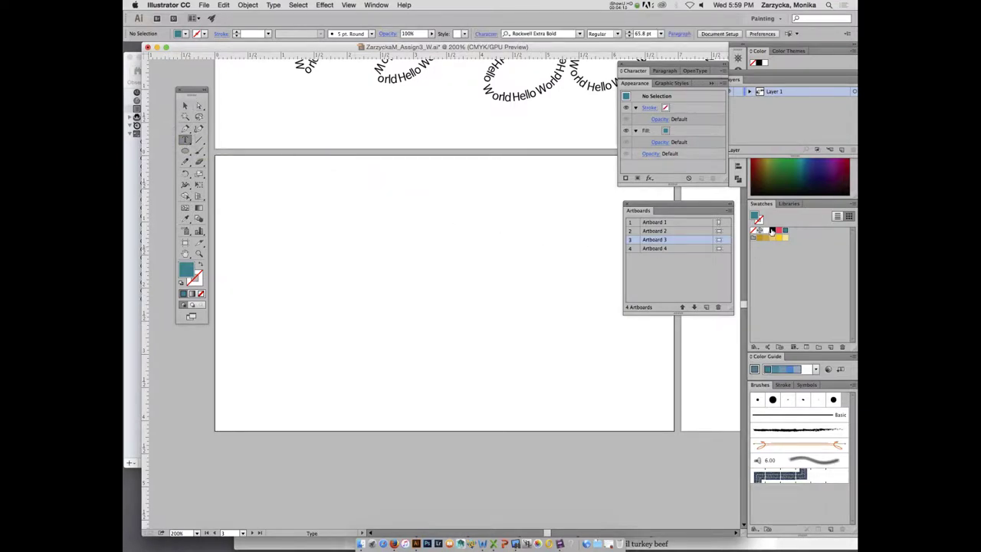
{"action": "left_click", "coordinate": [772, 230]}
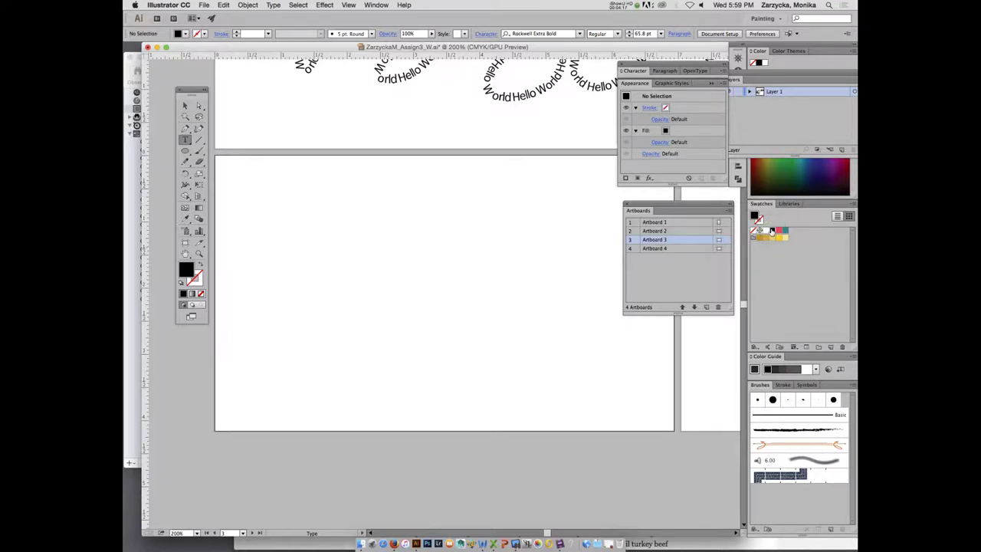
{"action": "left_click", "coordinate": [278, 230]}
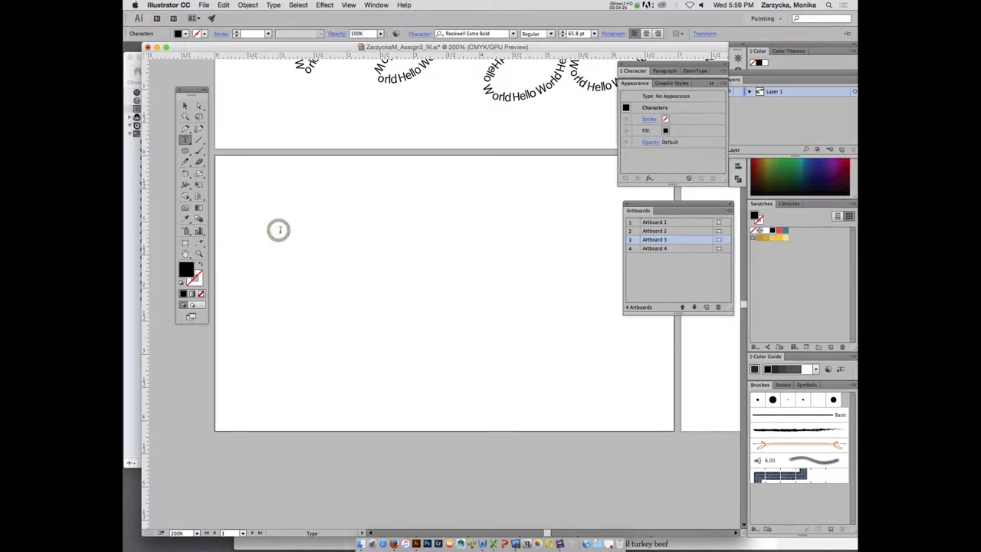
{"action": "type", "text": "COOL"}
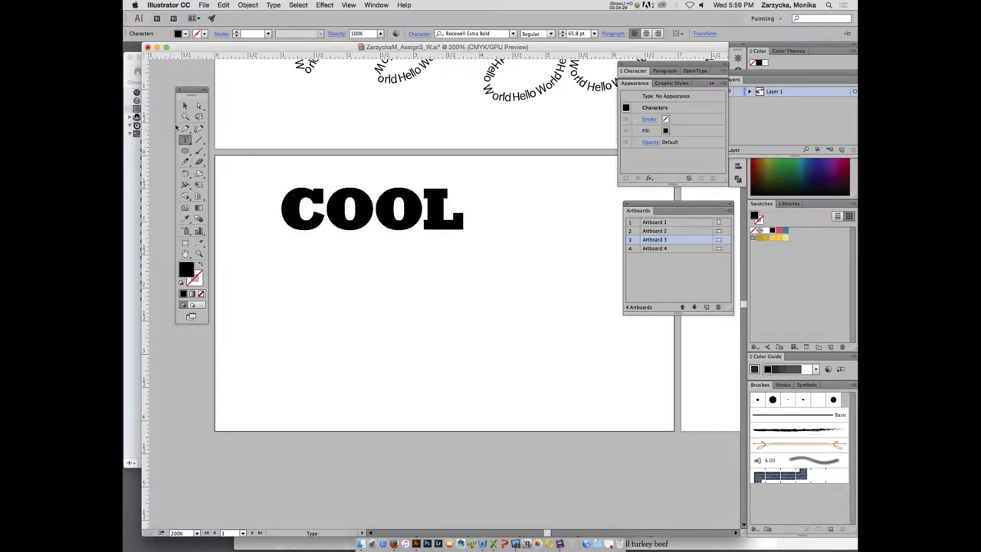
{"action": "left_click", "coordinate": [184, 105]}
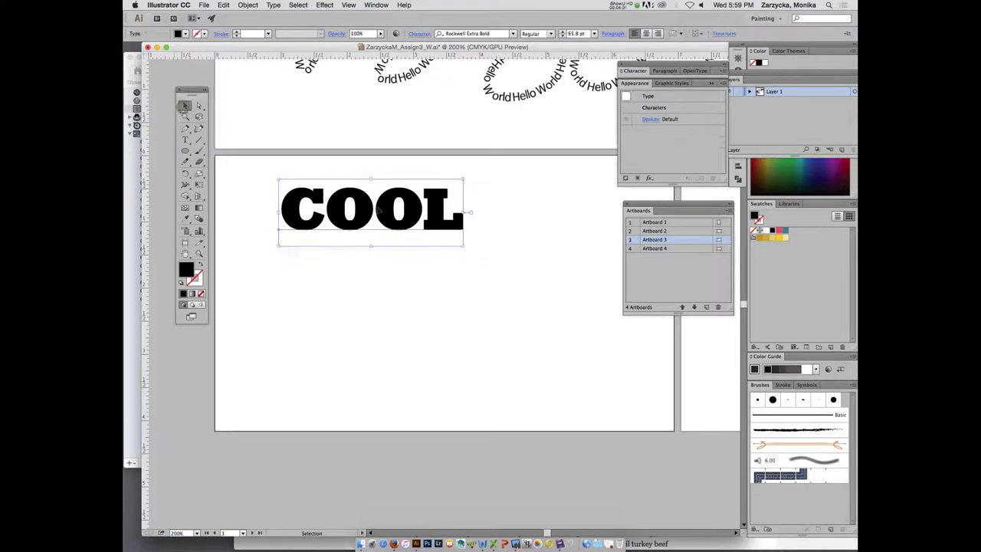
{"action": "left_click_drag", "start_coordinate": [376, 210], "coordinate": [442, 269]}
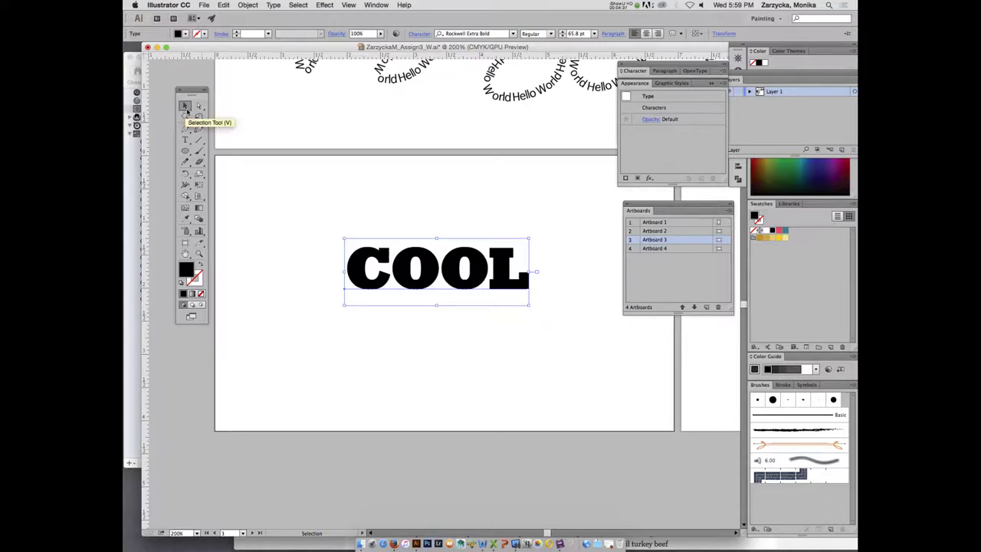
Change the COOL text's font to Bauhaus 93 and set its size to 120 pt.
{"action": "left_click", "coordinate": [184, 139]}
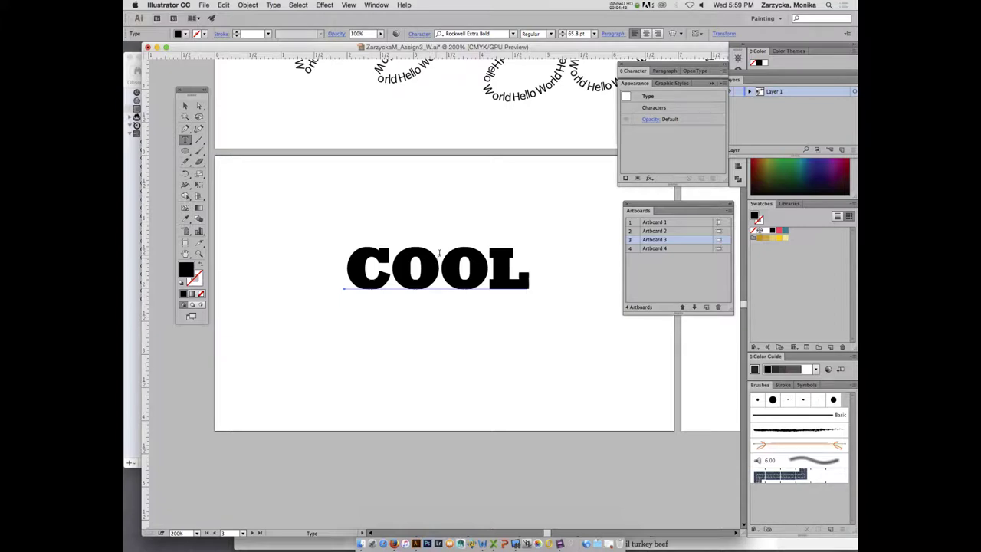
{"action": "left_click", "coordinate": [643, 70]}
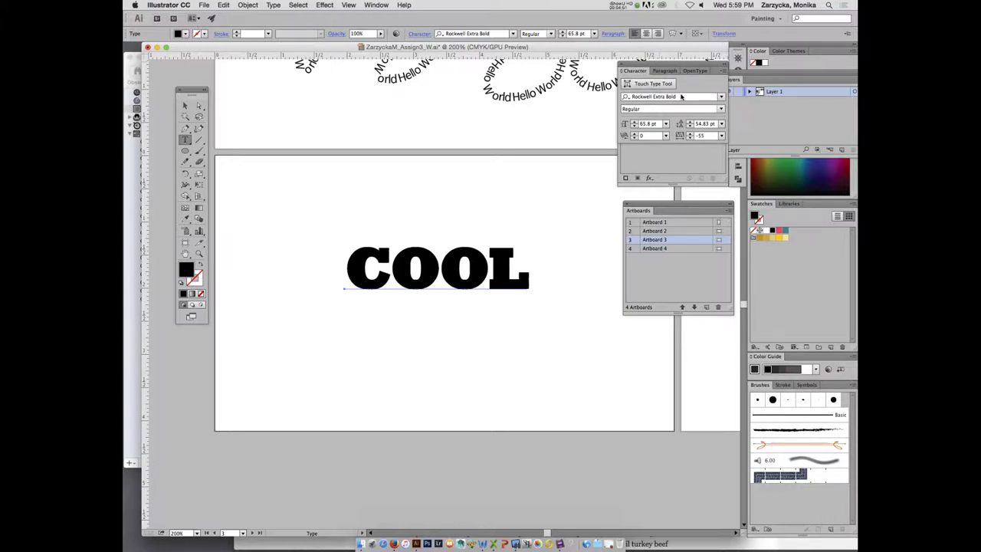
{"action": "left_click", "coordinate": [719, 96]}
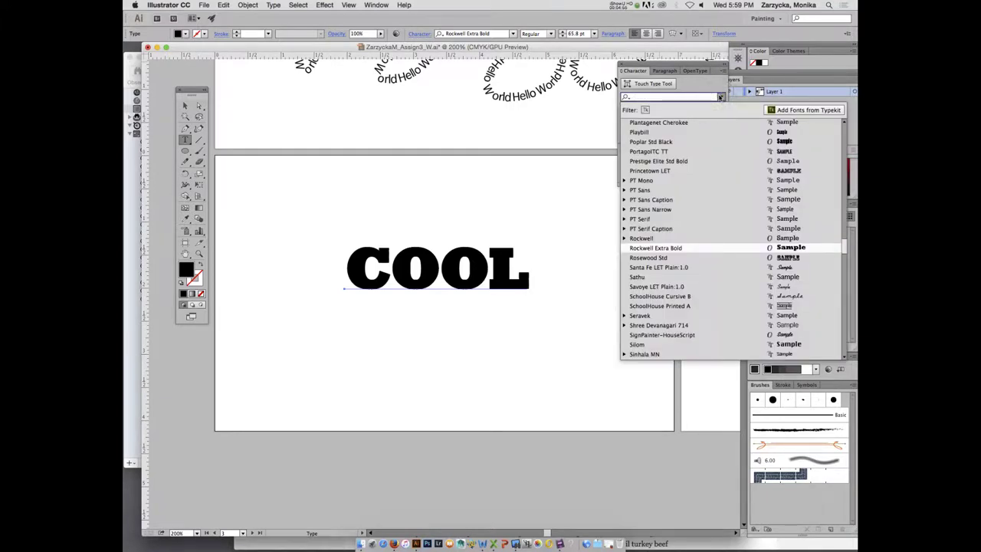
{"action": "type", "text": "b"}
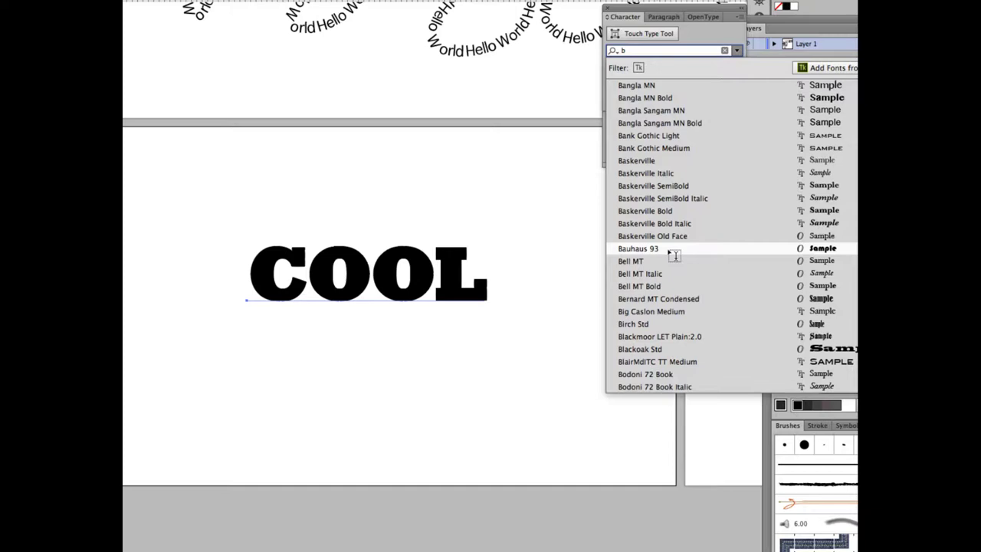
{"action": "left_click", "coordinate": [673, 255]}
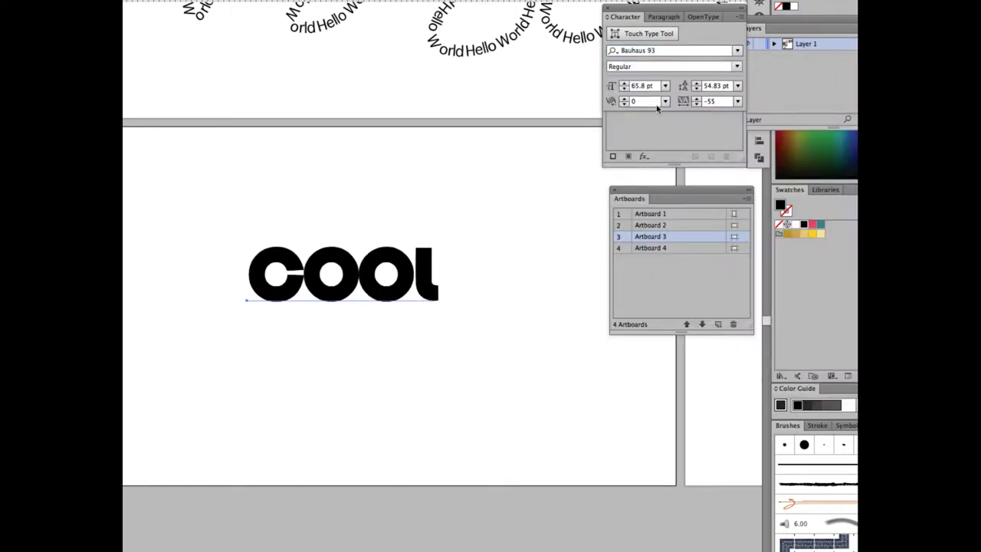
{"action": "left_click", "coordinate": [642, 86]}
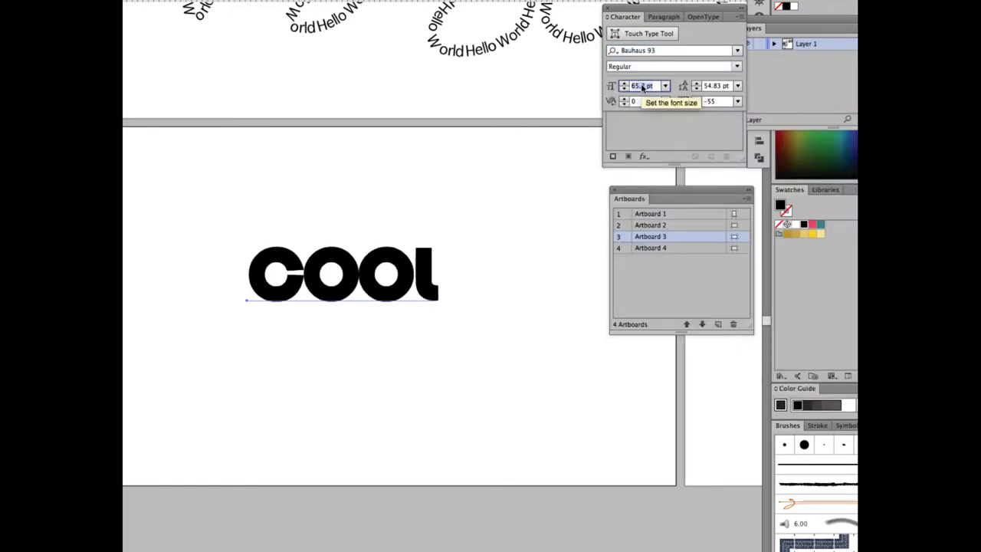
{"action": "type", "text": "120"}
{"action": "key", "text": "Return"}
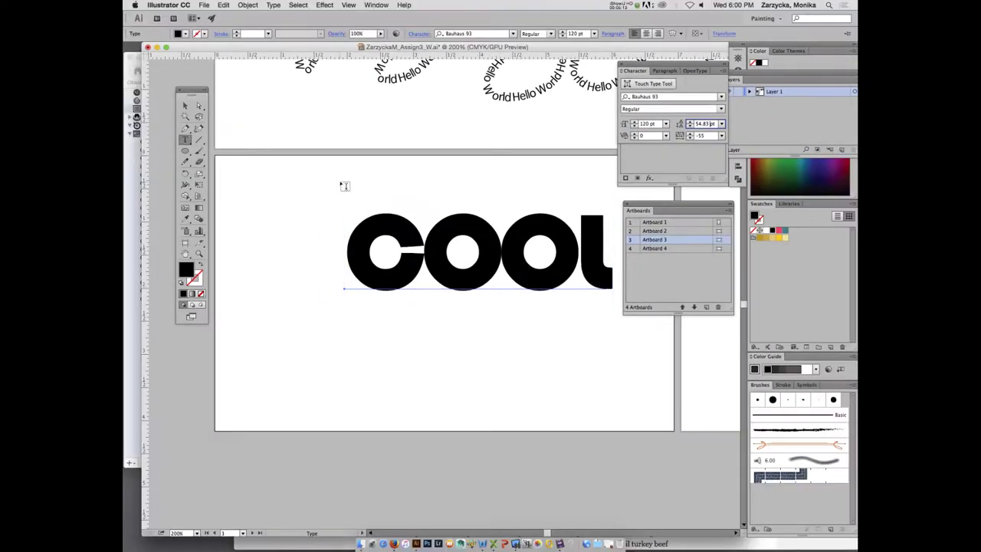
Recentre the enlarged COOL text on Artboard 3 and dock the Artboards panel as an icon.
{"action": "left_click_drag", "start_coordinate": [623, 208], "coordinate": [636, 218]}
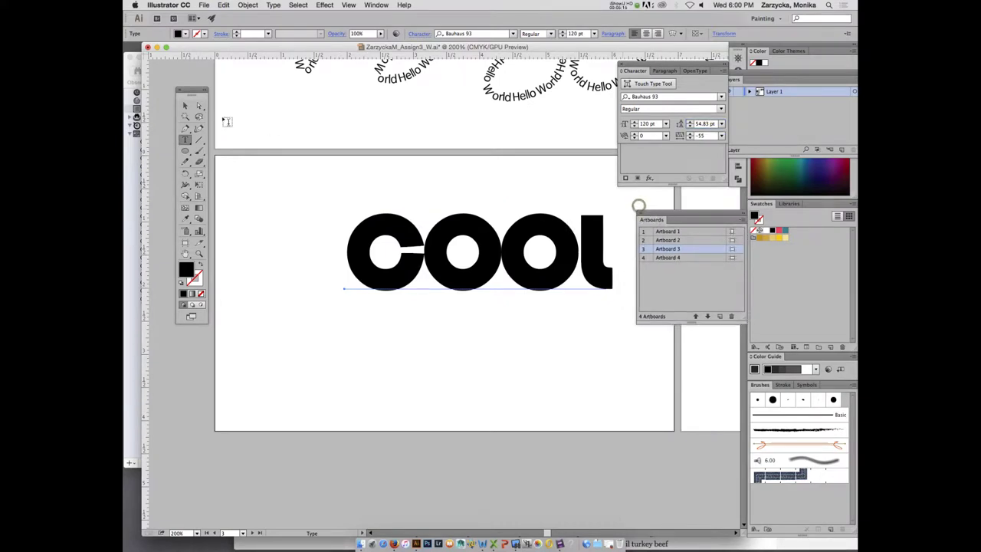
{"action": "left_click", "coordinate": [185, 106]}
{"action": "left_click_drag", "start_coordinate": [477, 245], "coordinate": [434, 253]}
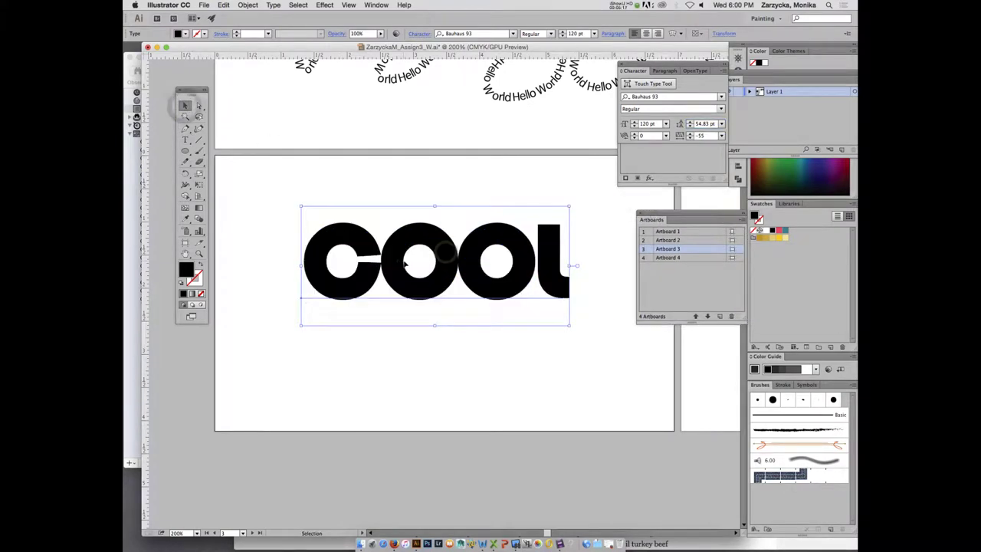
{"action": "left_click_drag", "start_coordinate": [656, 217], "coordinate": [738, 190]}
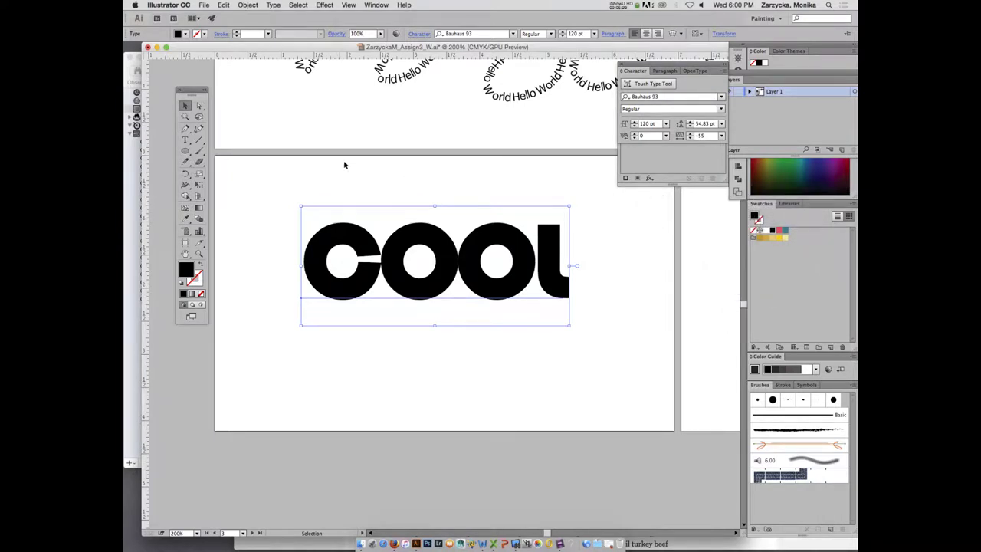
Set the COOL text's tracking to 60, nudge the word back toward the artboard's centre, and deselect it.
{"action": "left_click", "coordinate": [706, 136]}
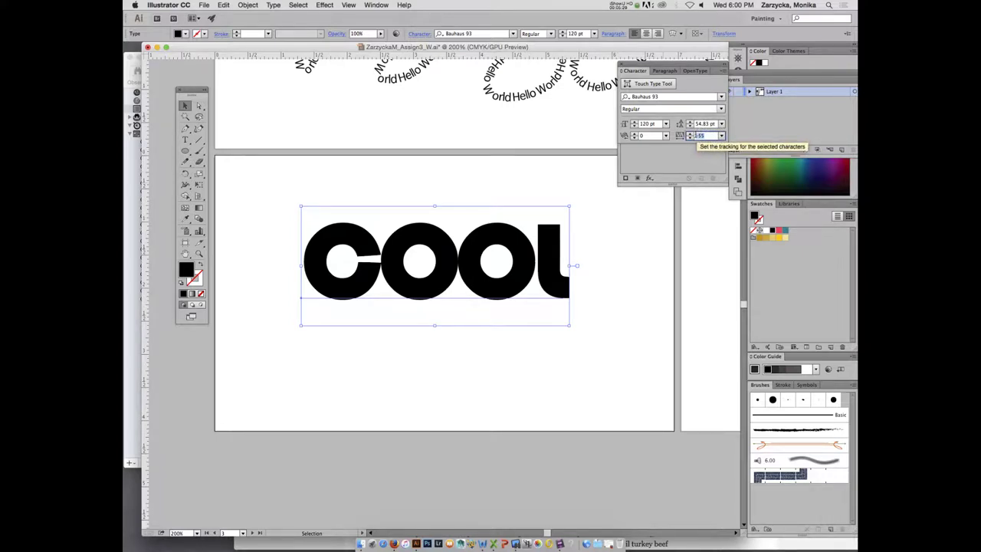
{"action": "type", "text": "60"}
{"action": "key", "text": "Return"}
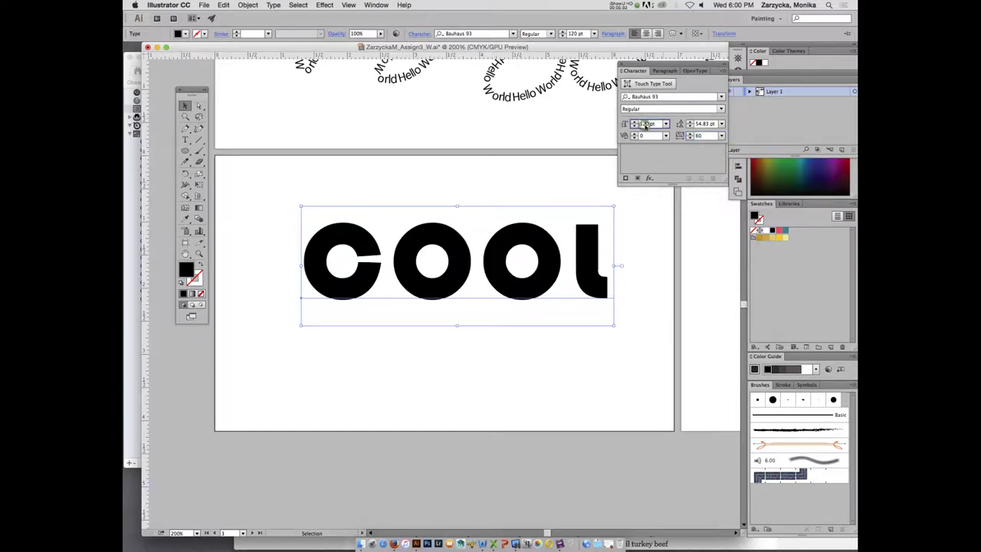
{"action": "left_click", "coordinate": [646, 124]}
{"action": "left_click_drag", "start_coordinate": [369, 278], "coordinate": [359, 275]}
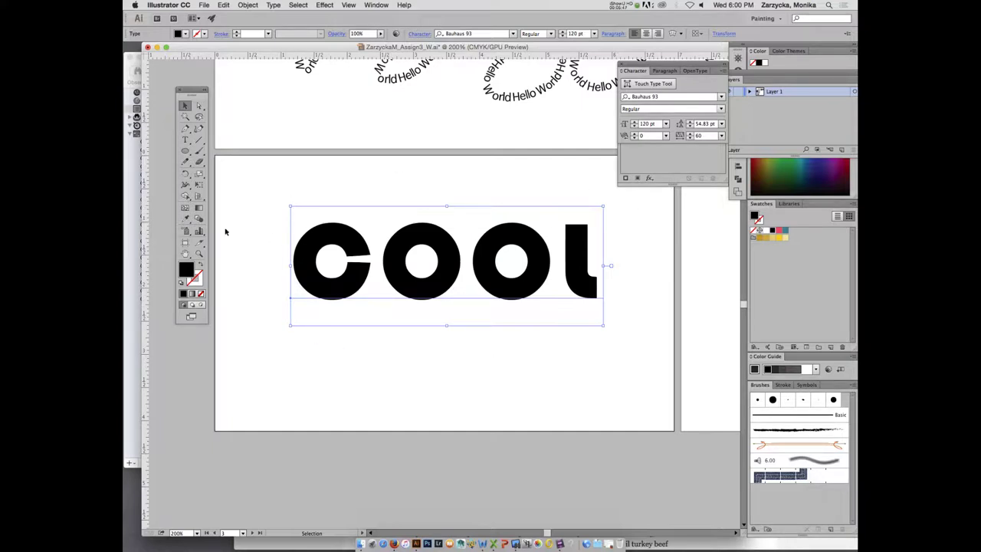
{"action": "left_click", "coordinate": [240, 170]}
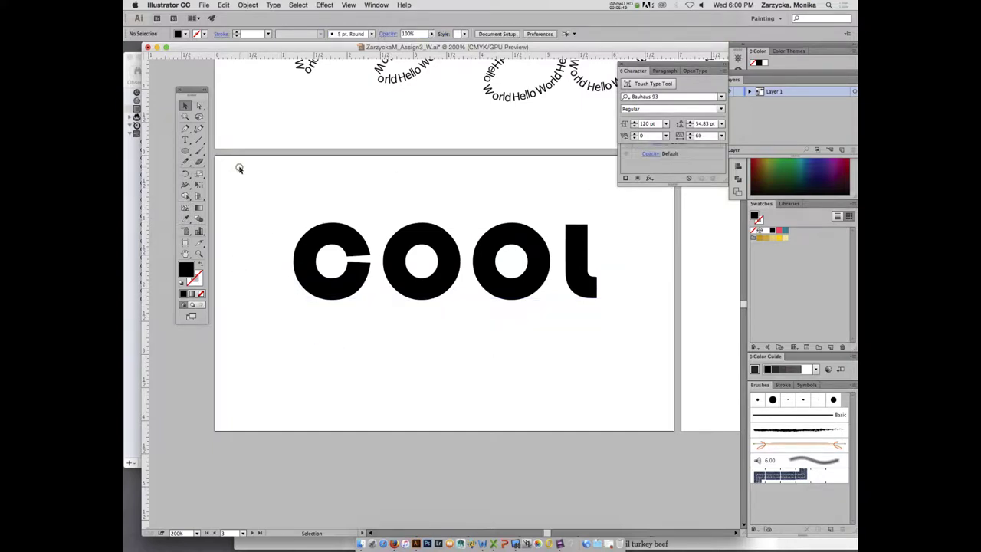
Draw a rectangle about 5.56 by 2.25 in over the COOL text and fill it with the saved teal swatch.
{"action": "key", "text": "m"}
{"action": "left_click_drag", "start_coordinate": [264, 195], "coordinate": [633, 344]}
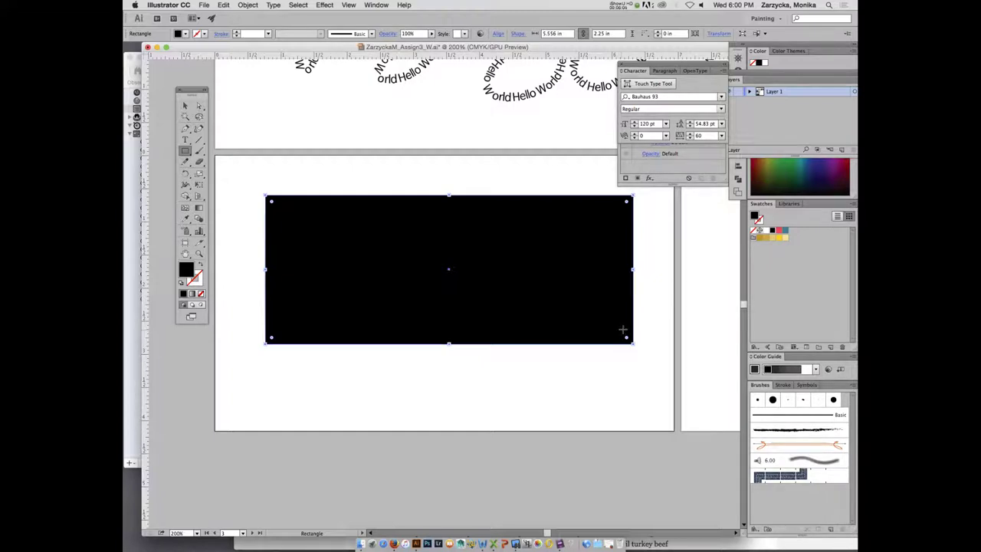
{"action": "left_click", "coordinate": [786, 232]}
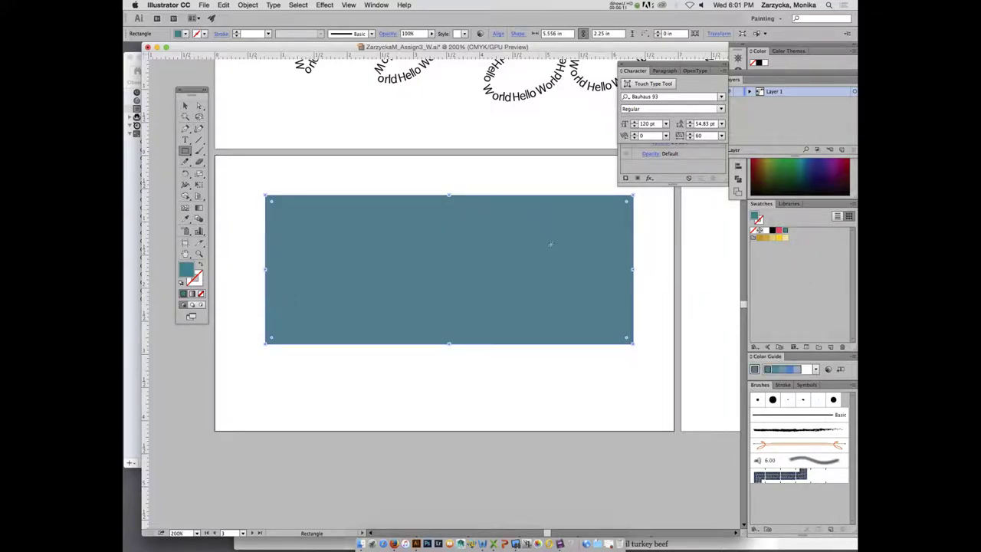
Send the teal rectangle to the back, behind the COOL text.
{"action": "left_click", "coordinate": [184, 105]}
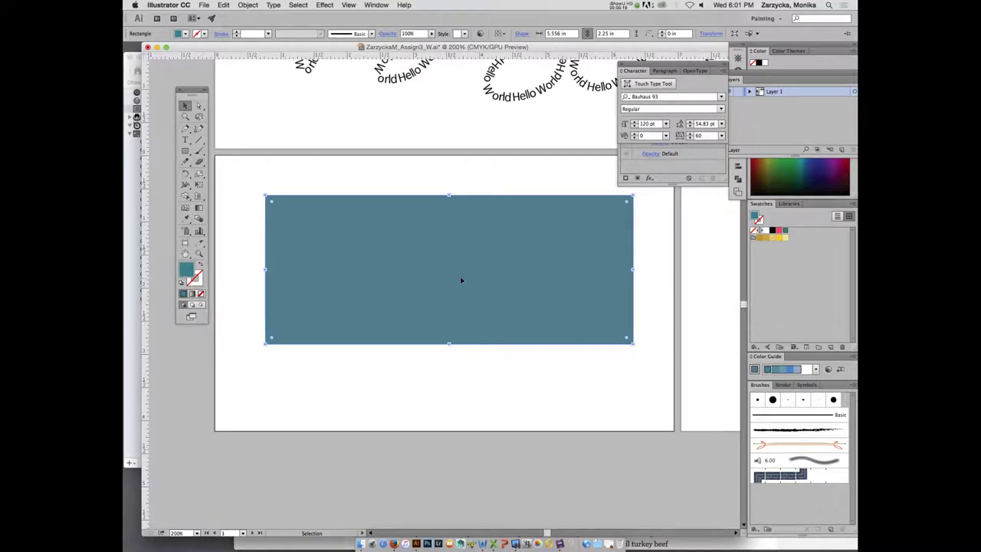
{"action": "right_click", "coordinate": [518, 285]}
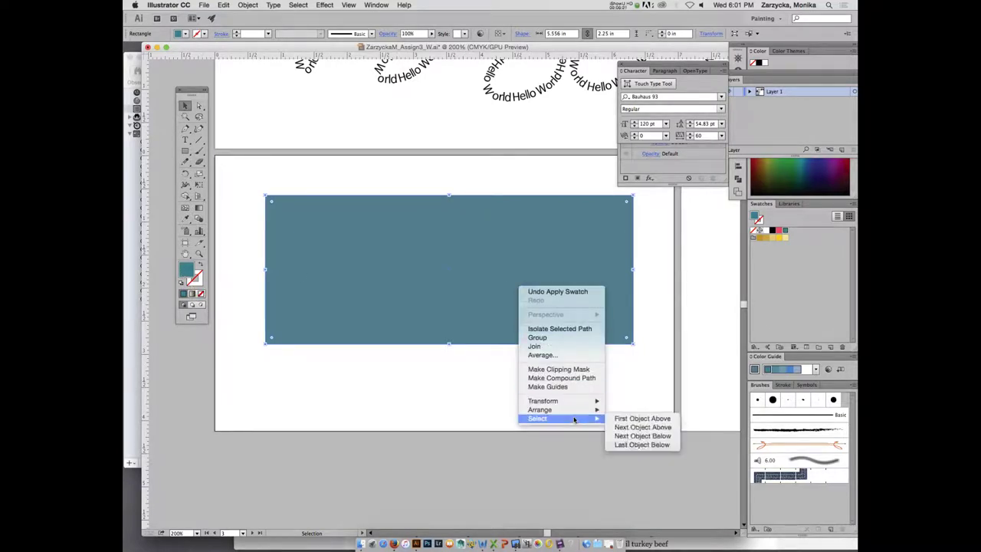
{"action": "mouse_move", "coordinate": [576, 413]}
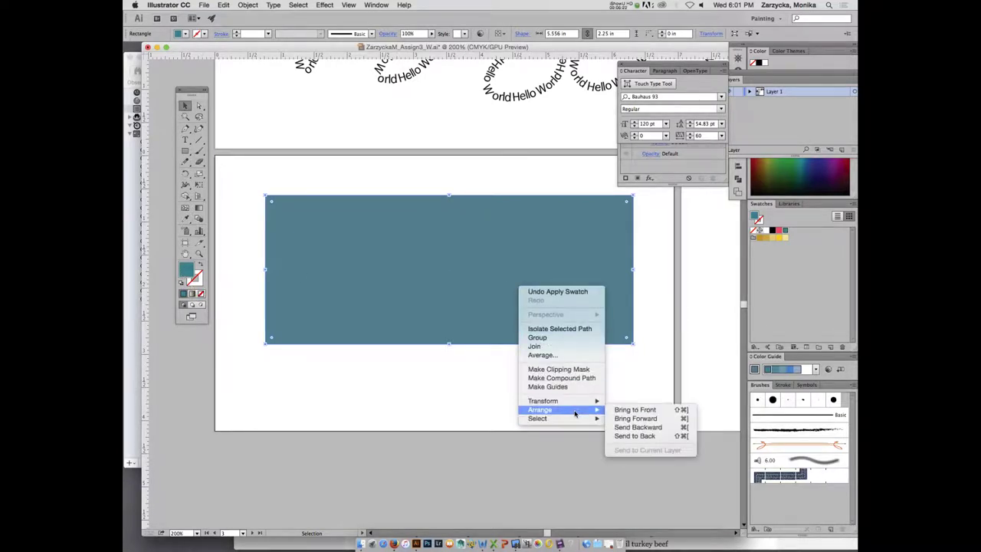
{"action": "left_click", "coordinate": [655, 436]}
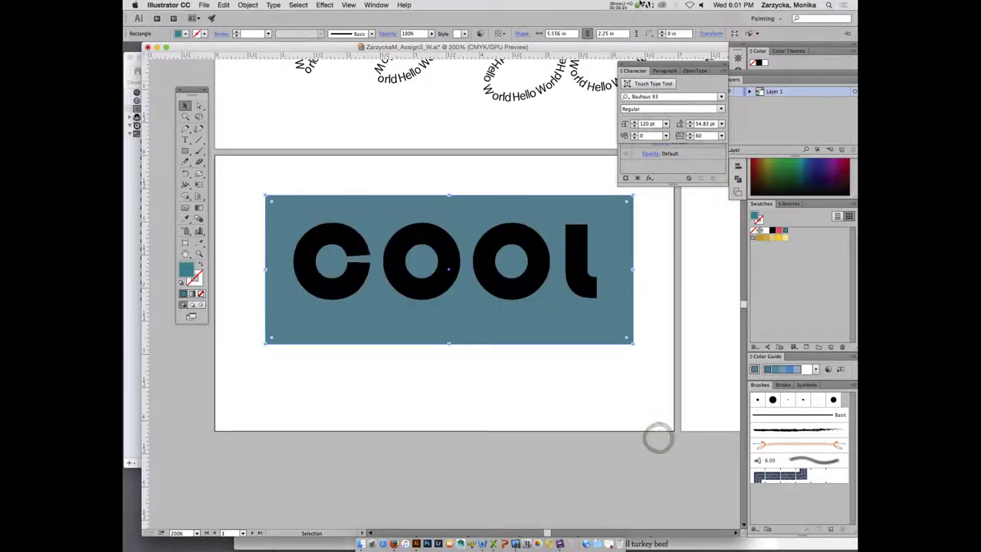
{"action": "left_click", "coordinate": [625, 4]}
{"action": "left_click", "coordinate": [626, 34]}
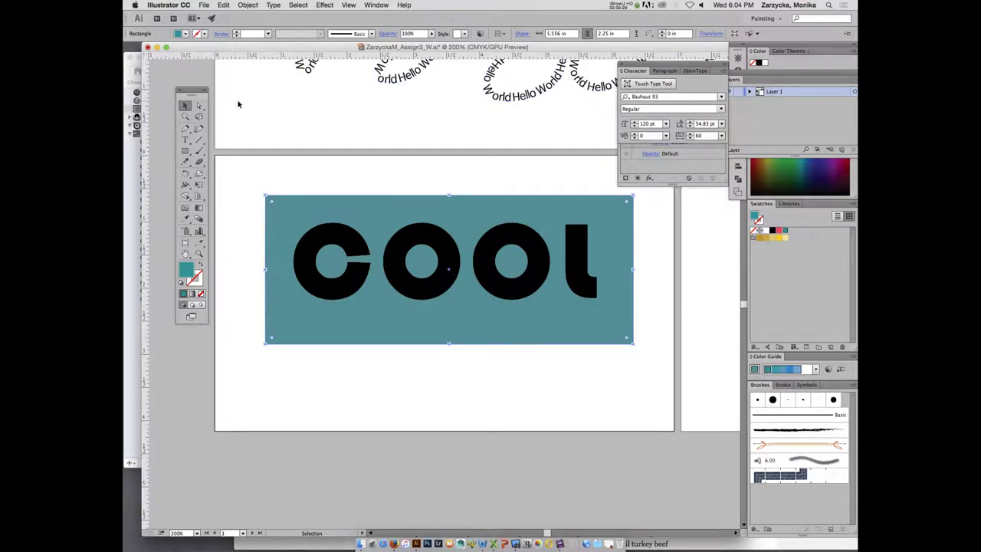
Select the COOL text object and switch to the Type tool.
{"action": "left_click", "coordinate": [309, 243]}
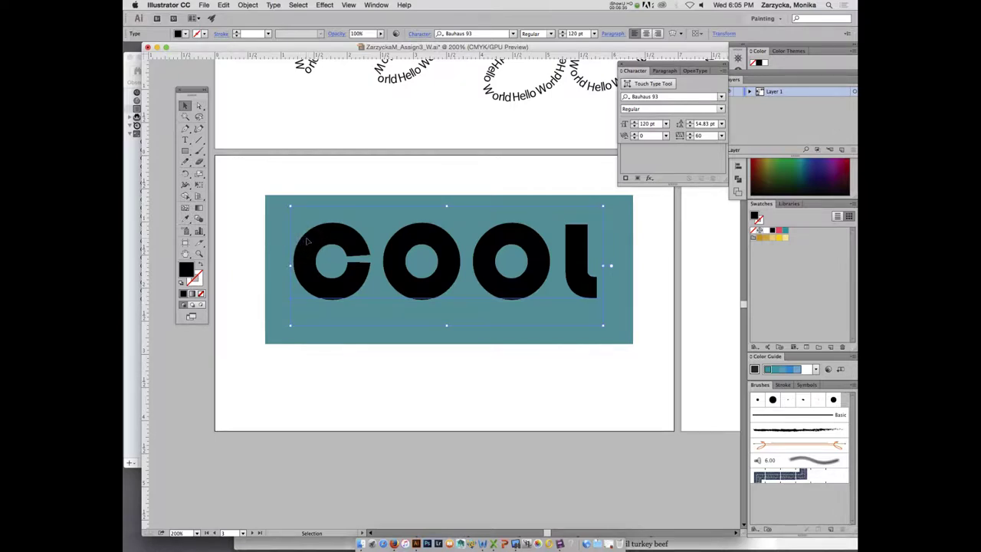
{"action": "left_click", "coordinate": [185, 140]}
{"action": "left_click", "coordinate": [378, 5]}
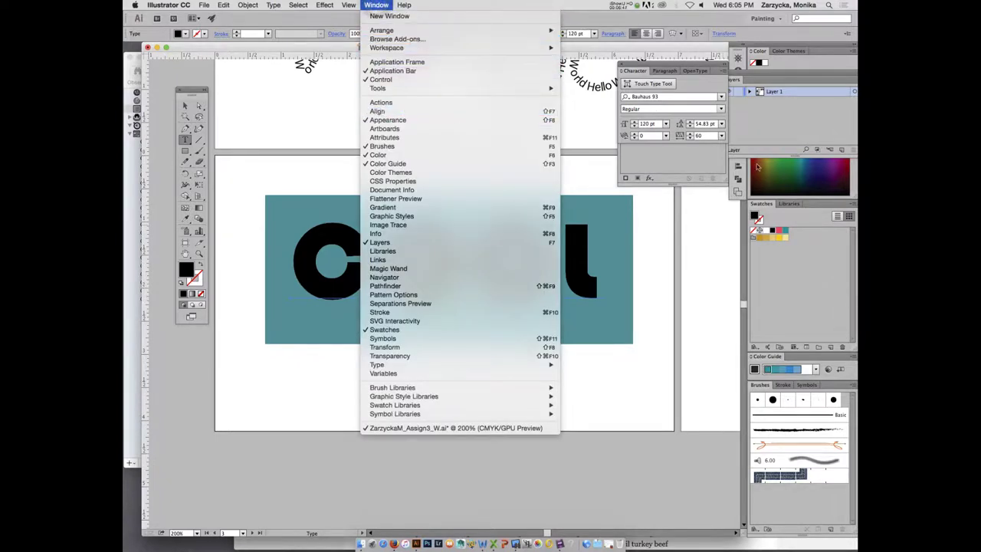
{"action": "left_click", "coordinate": [716, 307]}
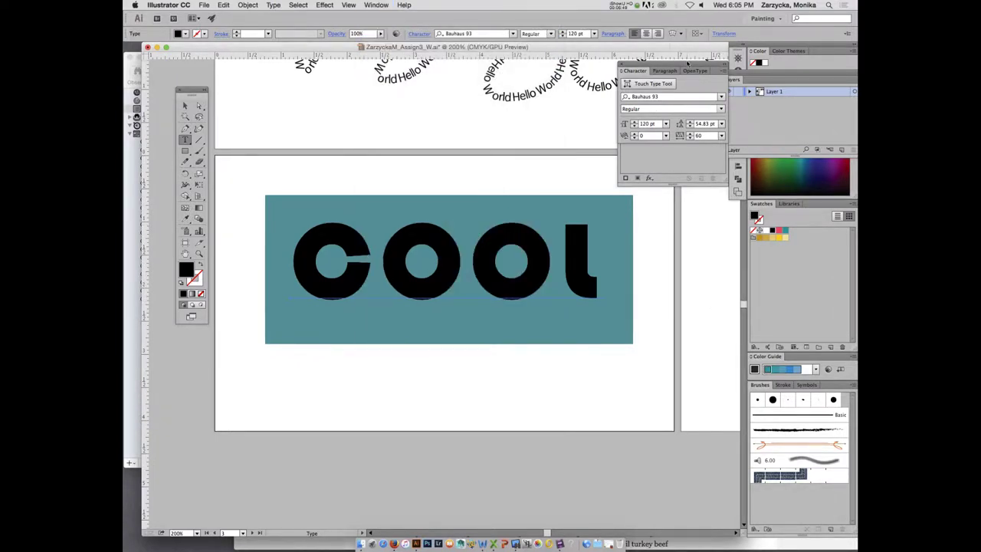
Delete the black fill from the characters of the COOL text through its Appearance attributes.
{"action": "left_click_drag", "start_coordinate": [703, 70], "coordinate": [719, 231]}
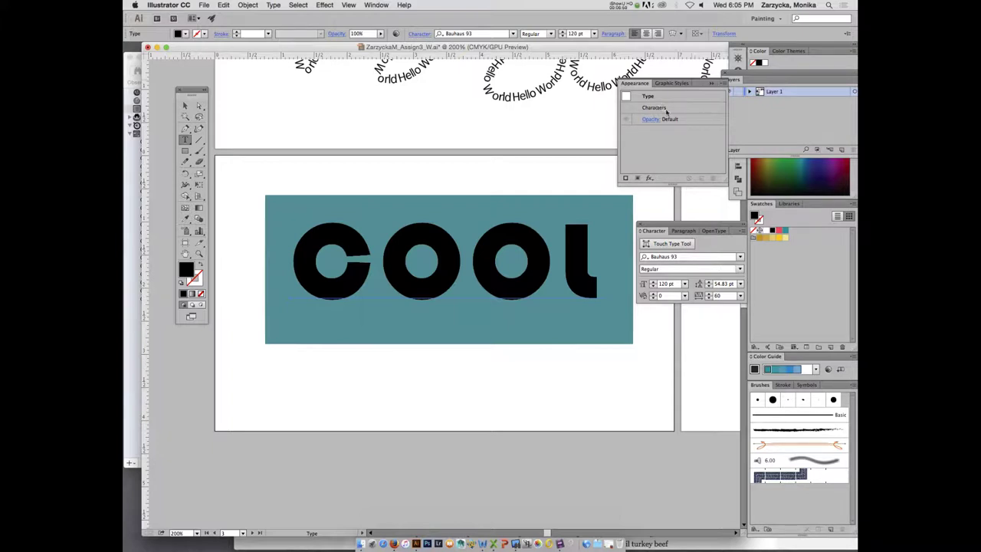
{"action": "double_click", "coordinate": [661, 108]}
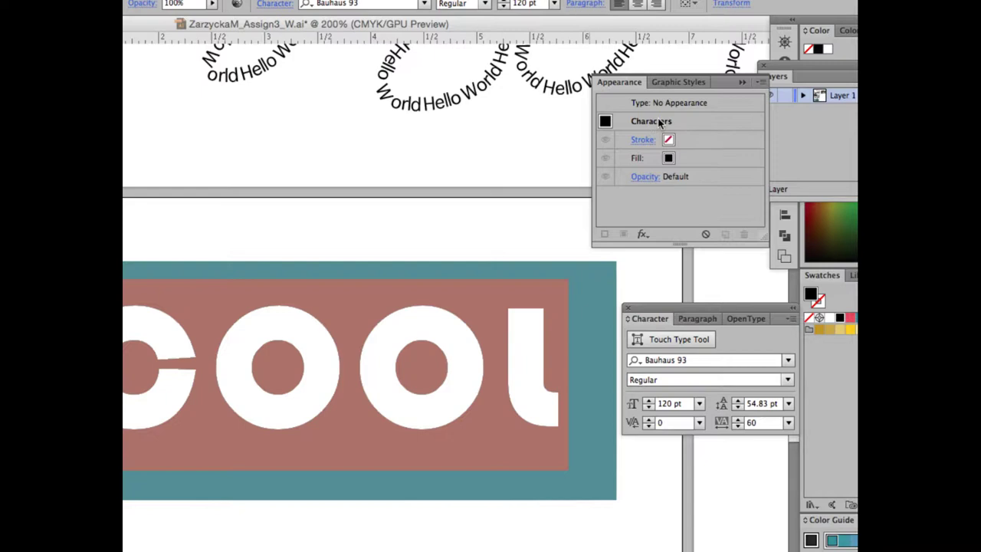
{"action": "left_click", "coordinate": [672, 160]}
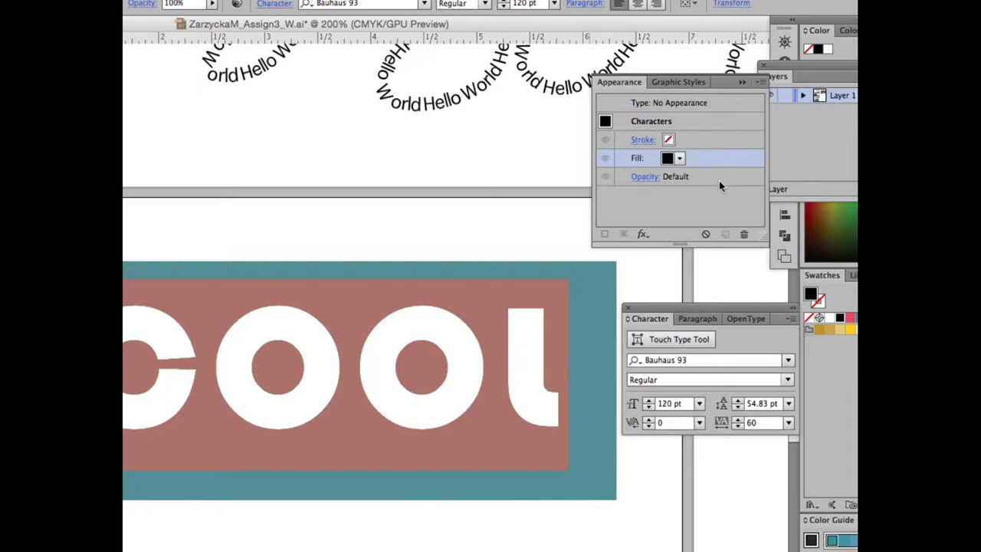
{"action": "left_click", "coordinate": [744, 235]}
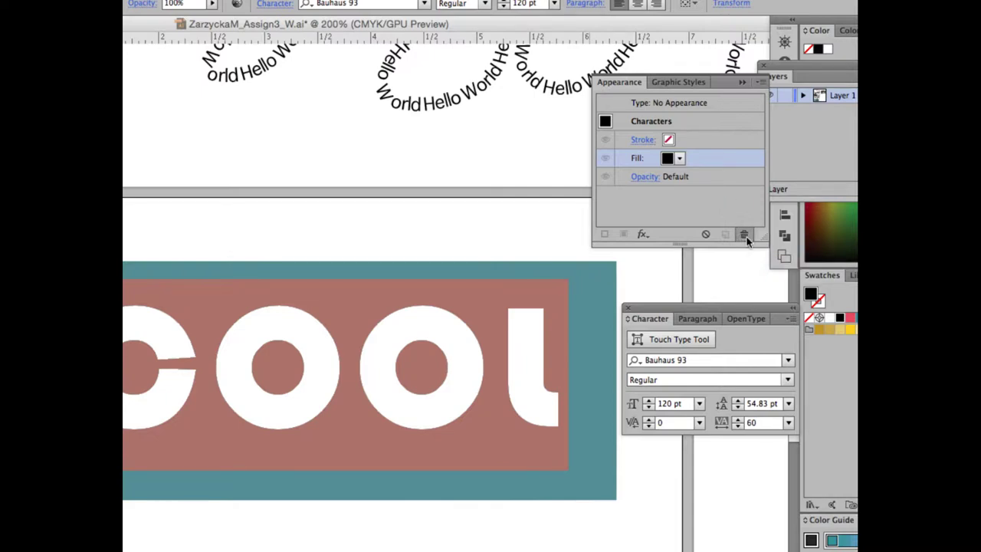
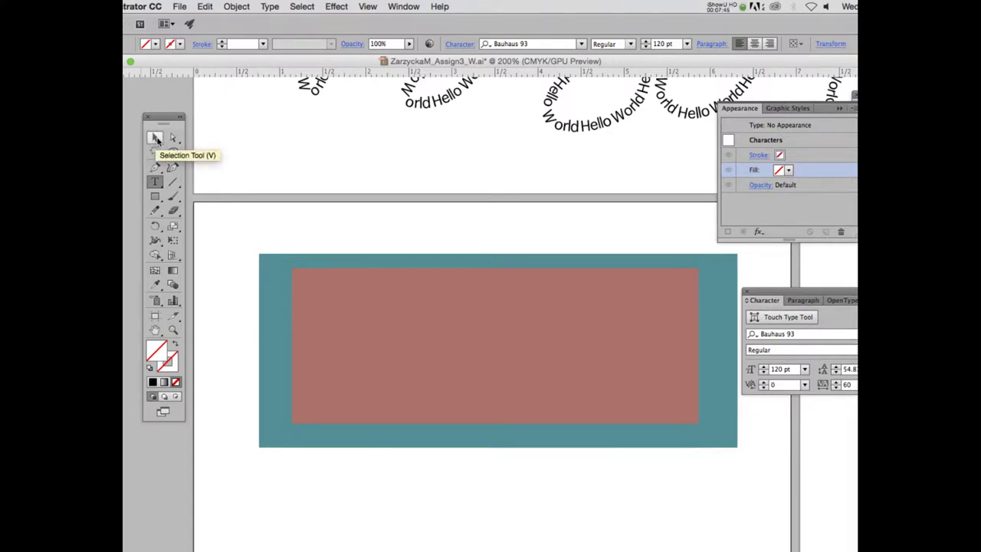
Reselect the COOL text as an object, add a new fill at type level and colour it with the saved red swatch.
{"action": "left_click", "coordinate": [156, 139]}
{"action": "left_click", "coordinate": [246, 237]}
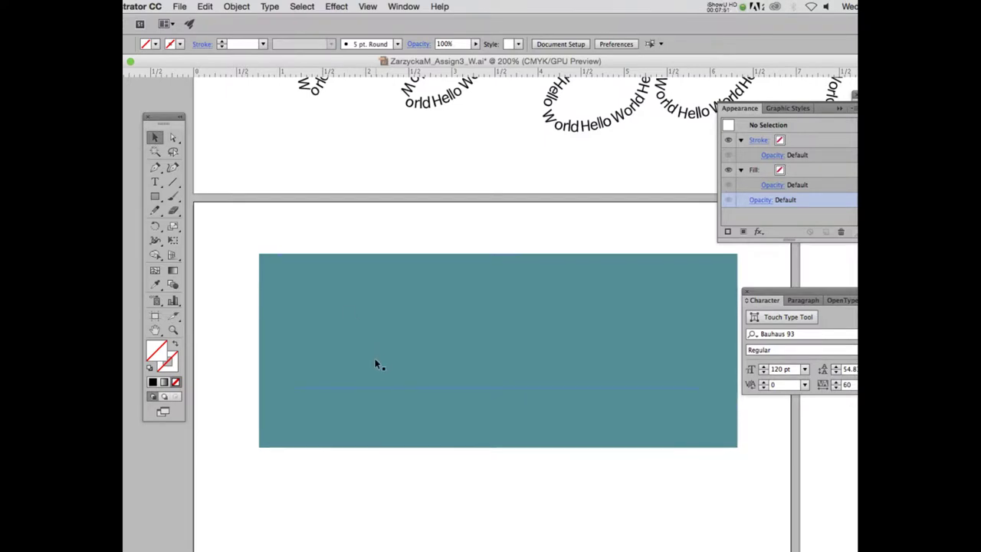
{"action": "left_click", "coordinate": [379, 385]}
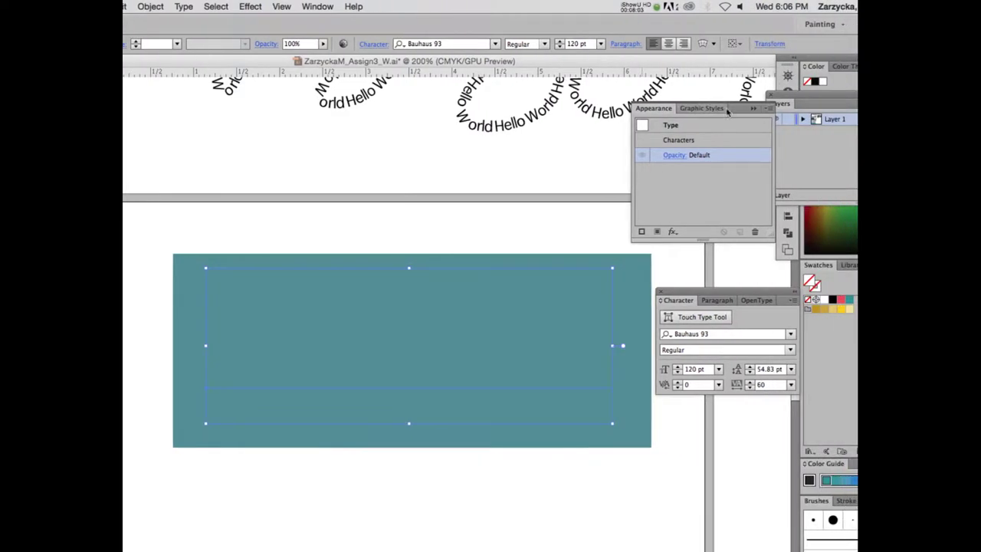
{"action": "left_click", "coordinate": [700, 143]}
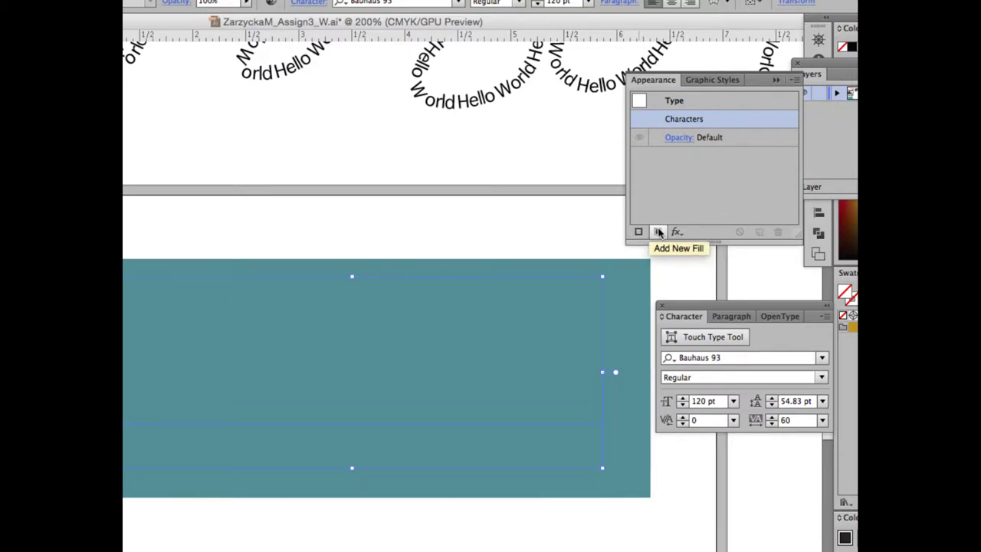
{"action": "left_click", "coordinate": [658, 232]}
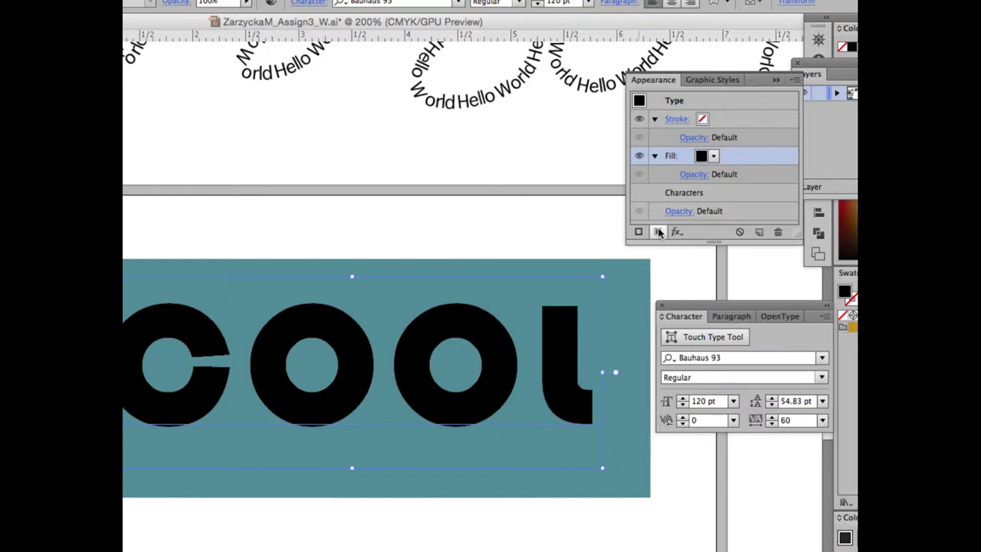
{"action": "left_click", "coordinate": [714, 156]}
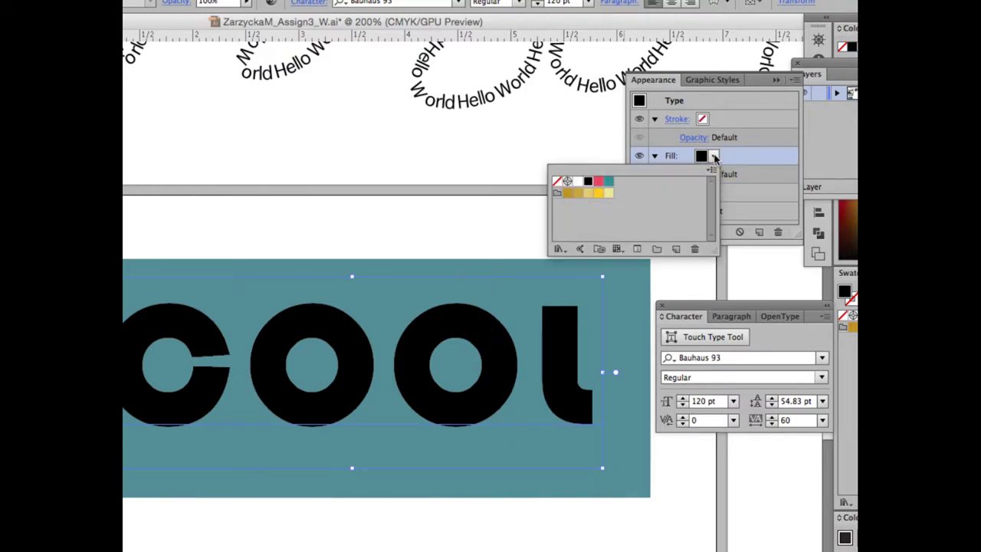
{"action": "left_click", "coordinate": [597, 182]}
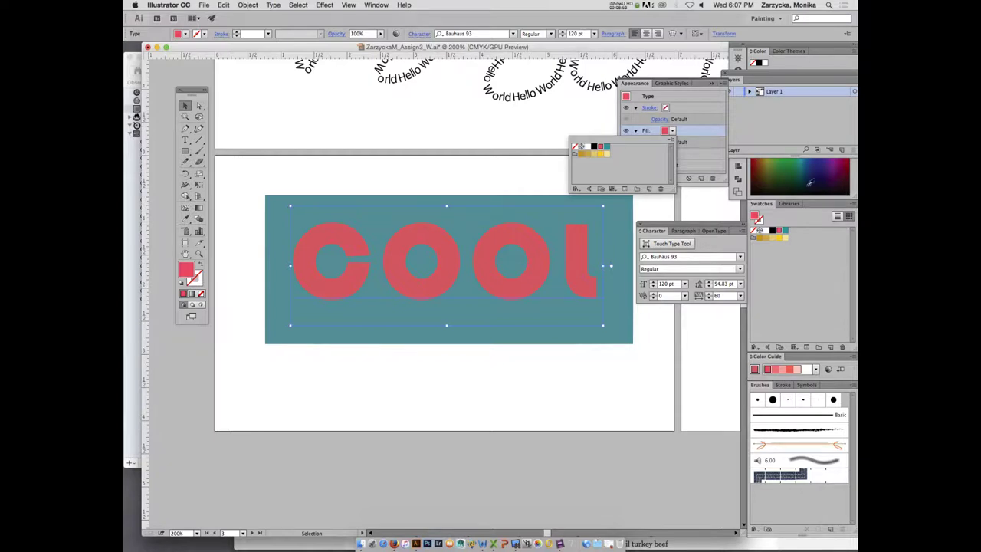
Edit the red swatch so its yellow value is 62%, and apply it to the COOL text.
{"action": "double_click", "coordinate": [780, 232]}
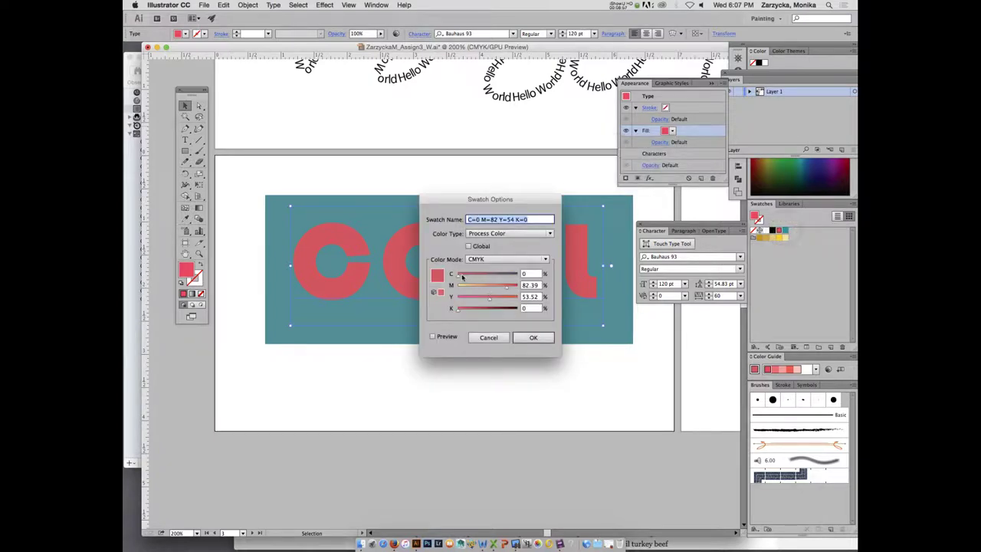
{"action": "left_click", "coordinate": [491, 300]}
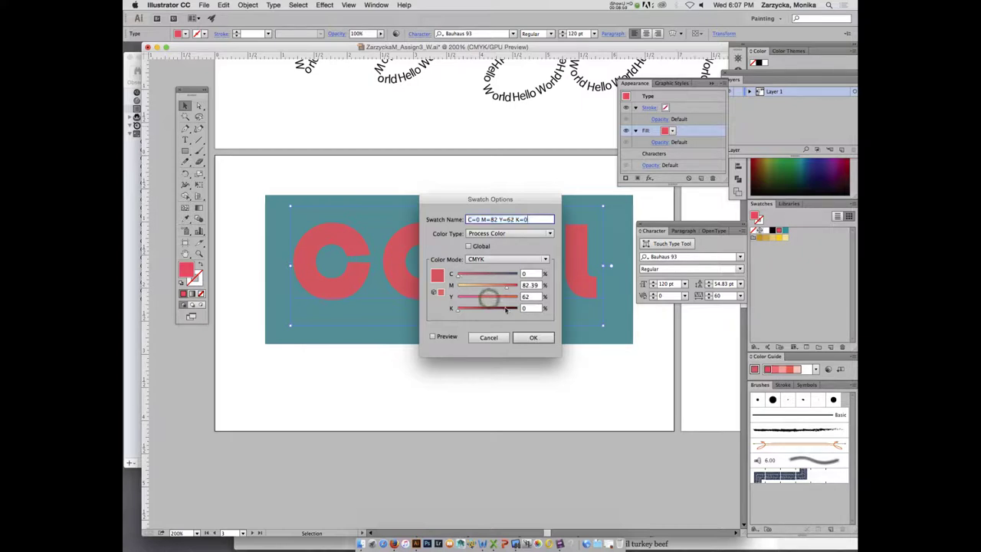
{"action": "left_click", "coordinate": [534, 338]}
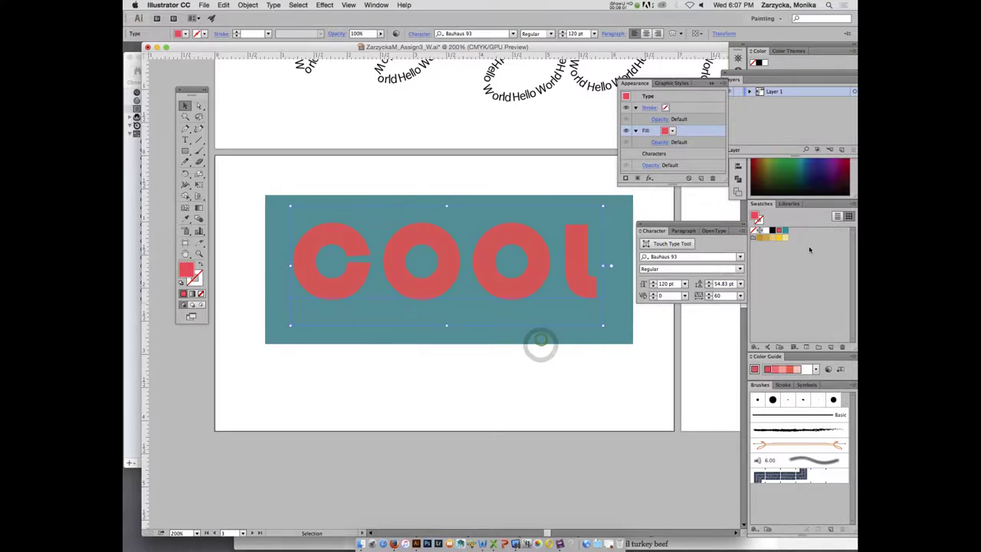
Try changing the teal swatch's yellow value to 24% while the COOL text is selected.
{"action": "double_click", "coordinate": [786, 231]}
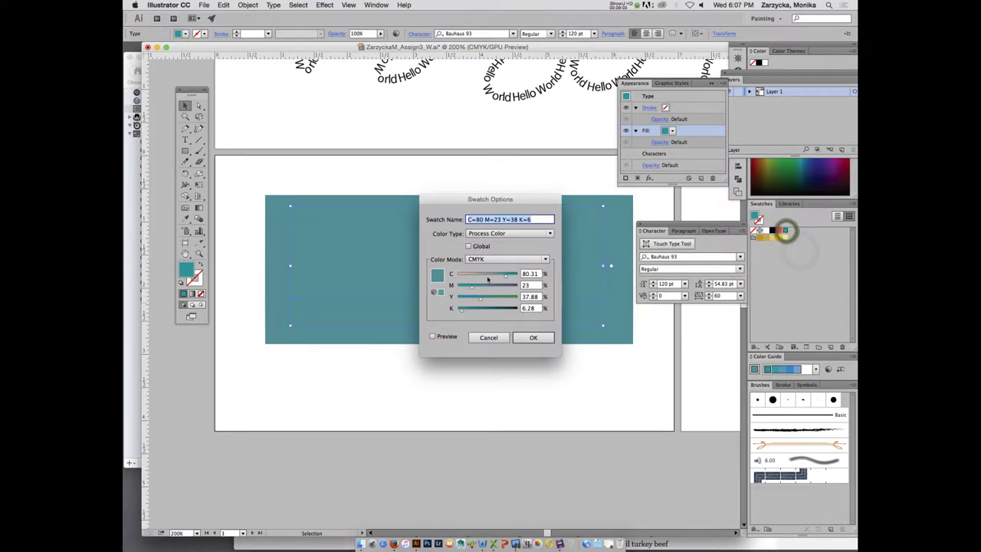
{"action": "left_click_drag", "start_coordinate": [473, 300], "coordinate": [473, 300]}
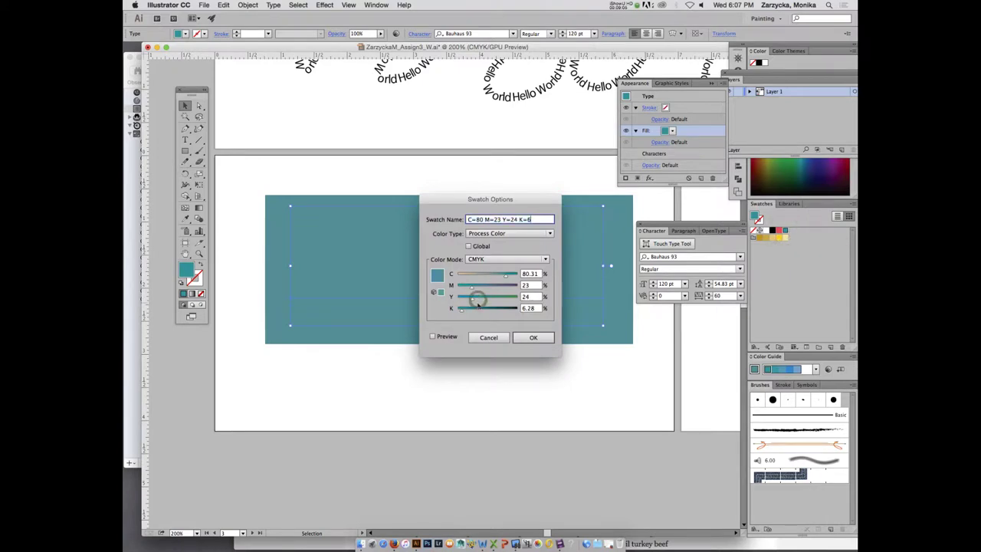
{"action": "left_click", "coordinate": [524, 337]}
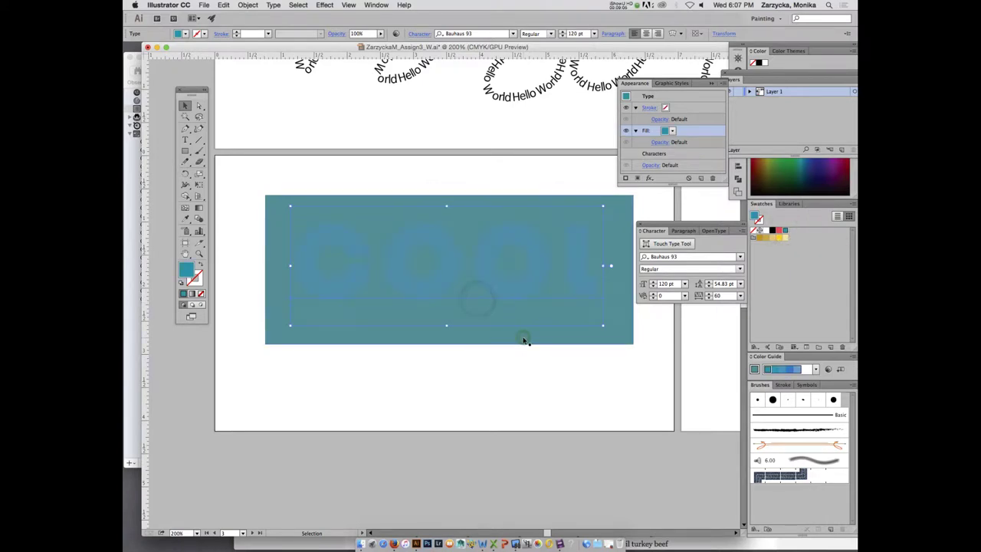
Select the background rectangle and edit its teal swatch to a bluer tone with a yellow value of 24%.
{"action": "left_click", "coordinate": [582, 317]}
{"action": "double_click", "coordinate": [785, 231]}
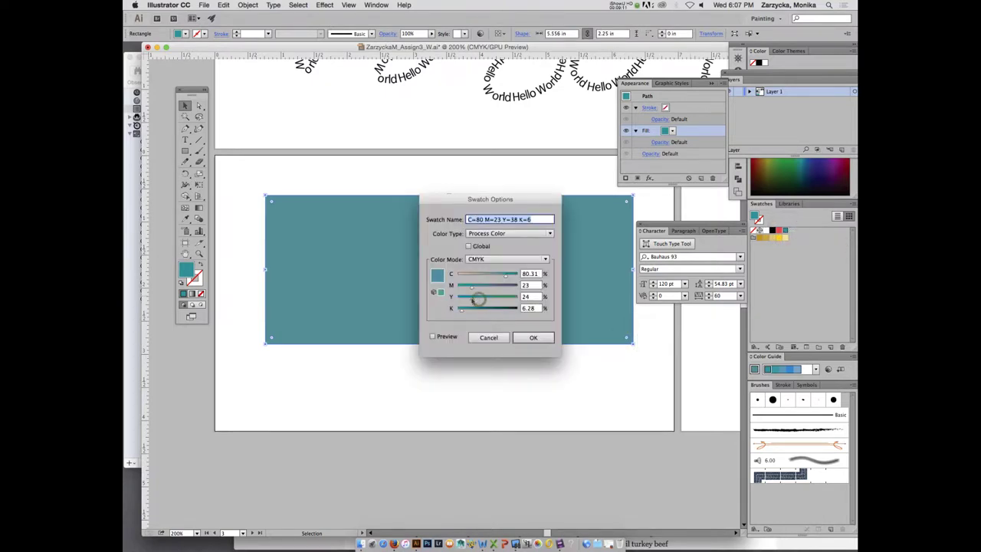
{"action": "left_click_drag", "start_coordinate": [480, 298], "coordinate": [472, 299]}
{"action": "left_click", "coordinate": [529, 337]}
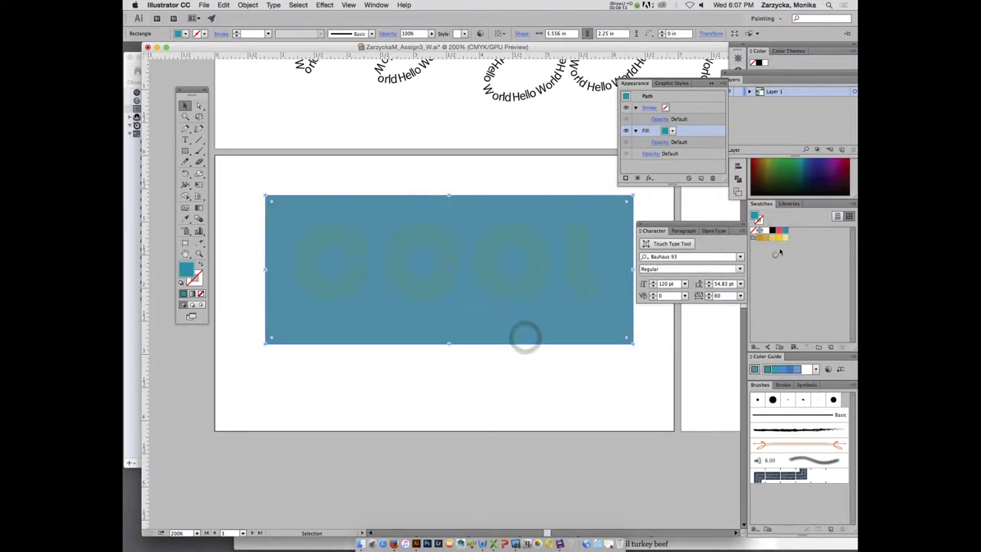
Select the COOL text and set its fill back to the edited red swatch.
{"action": "left_click", "coordinate": [565, 245]}
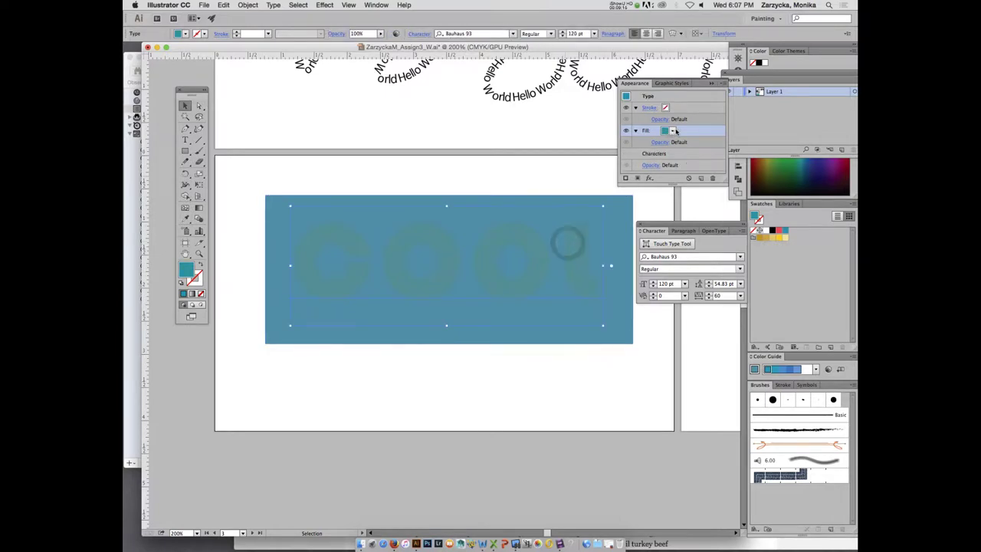
{"action": "left_click", "coordinate": [672, 130]}
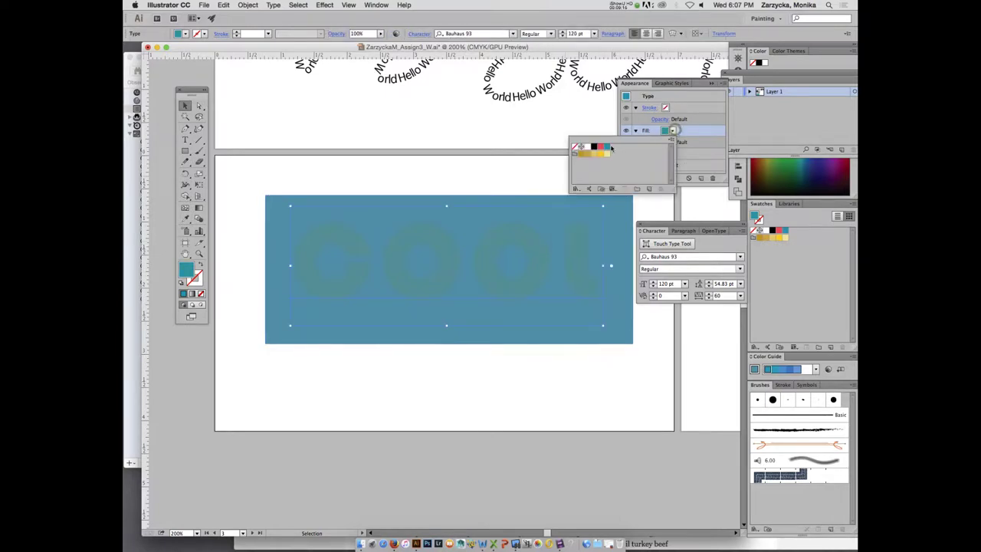
{"action": "left_click", "coordinate": [610, 376]}
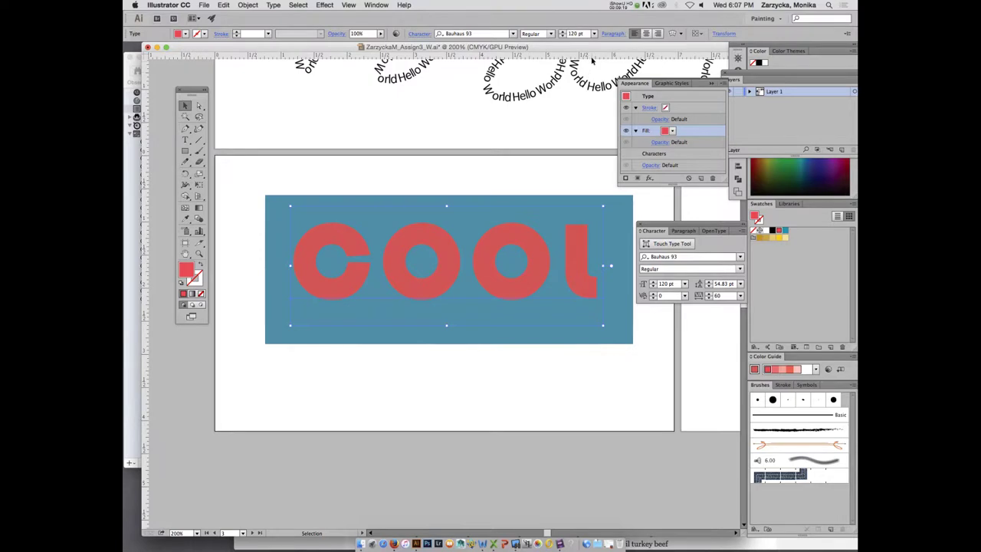
{"action": "left_click", "coordinate": [616, 5]}
{"action": "left_click", "coordinate": [626, 33]}
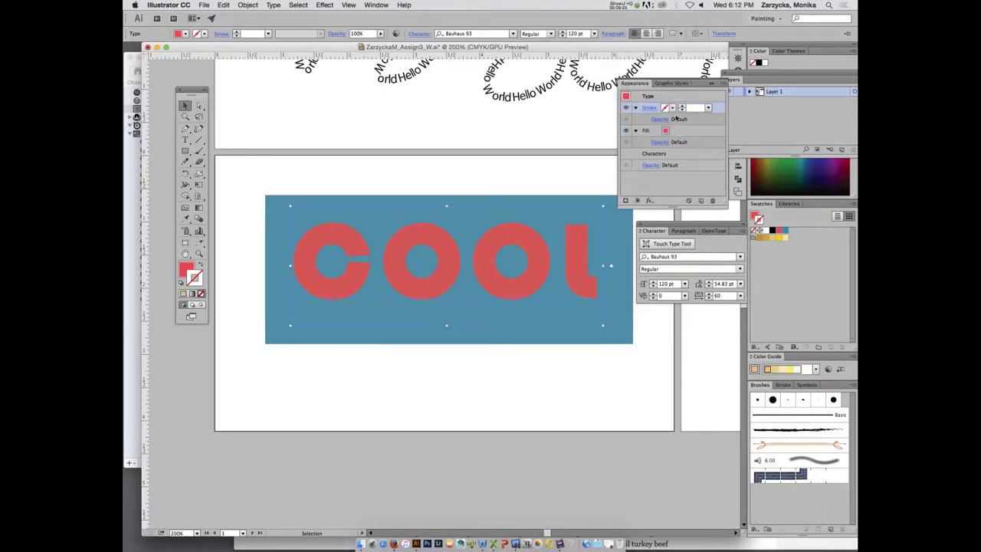
Give the COOL text a 4 pt stroke in the light gold swatch from the yellow colour group.
{"action": "left_click", "coordinate": [671, 108]}
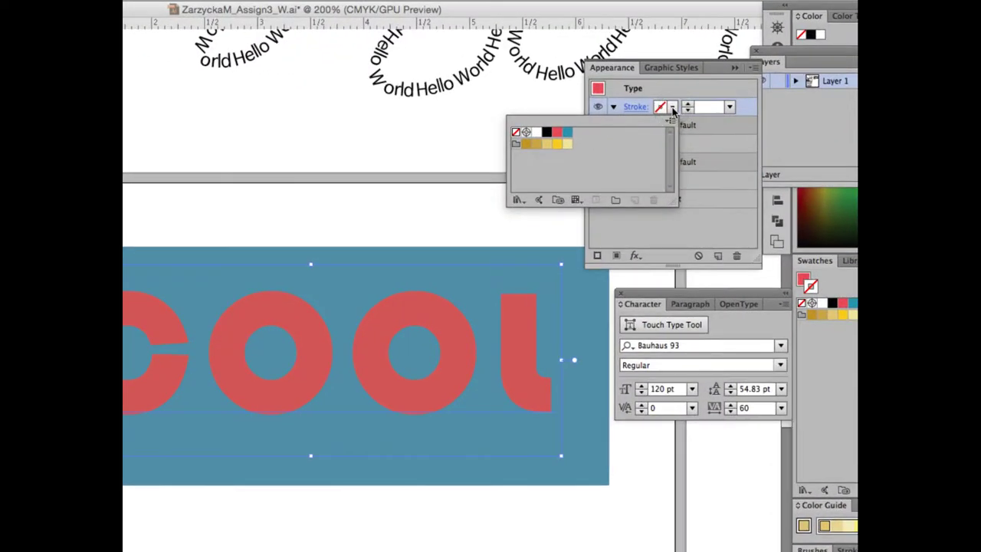
{"action": "left_click", "coordinate": [546, 144]}
{"action": "left_click", "coordinate": [688, 107]}
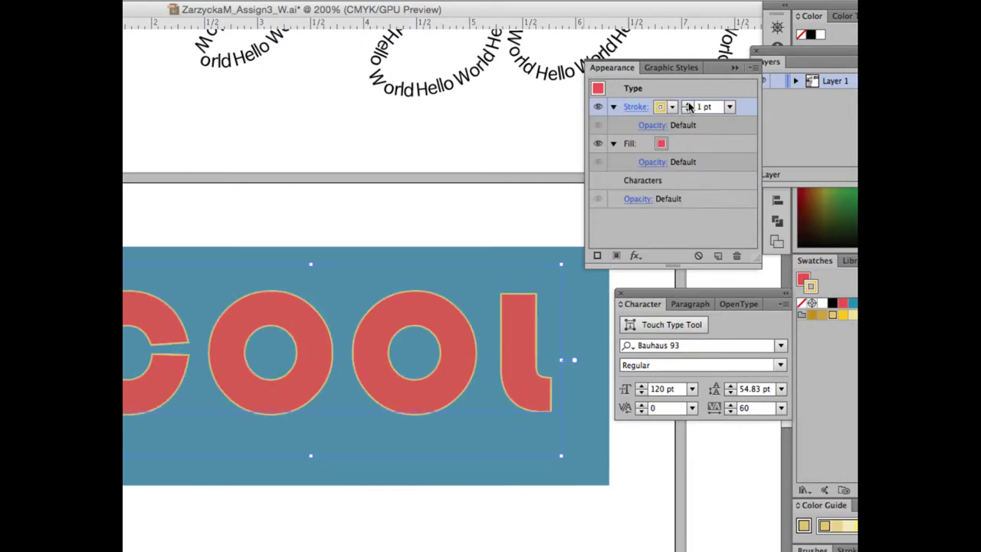
{"action": "left_click", "coordinate": [688, 104]}
{"action": "left_click", "coordinate": [688, 105]}
{"action": "left_click", "coordinate": [688, 105]}
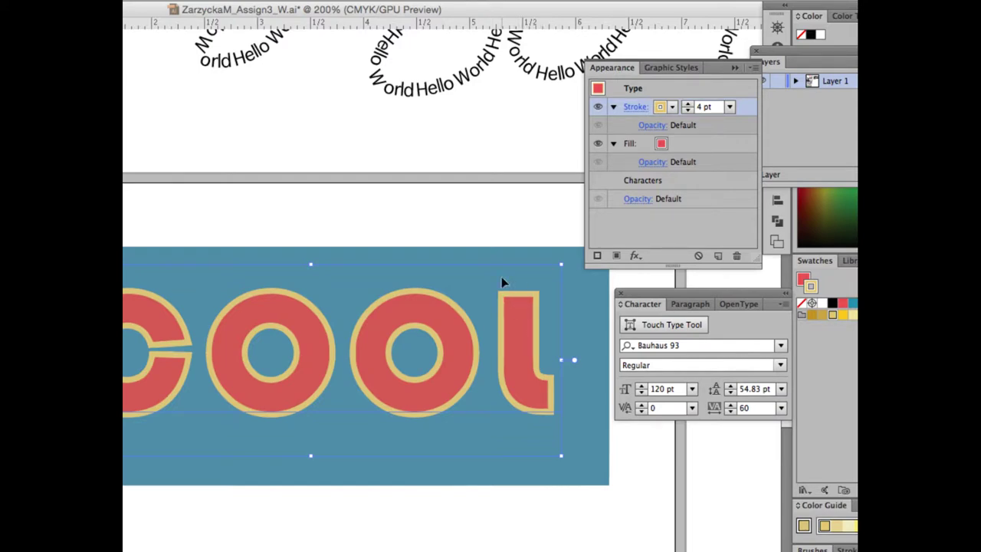
Apply an Offset Path effect with a 2 pt offset to the COOL text's gold stroke, previewing the result.
{"action": "left_click", "coordinate": [635, 256]}
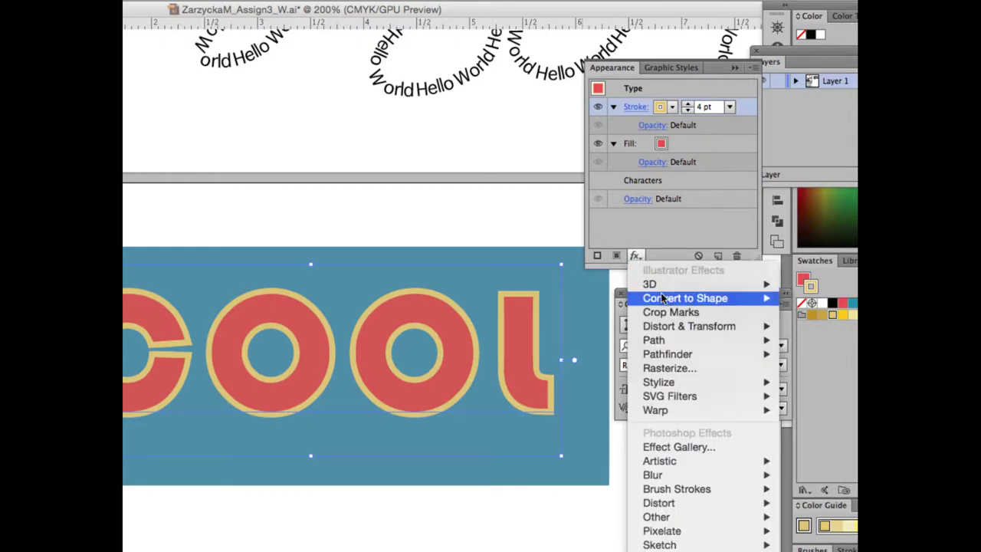
{"action": "mouse_move", "coordinate": [728, 340]}
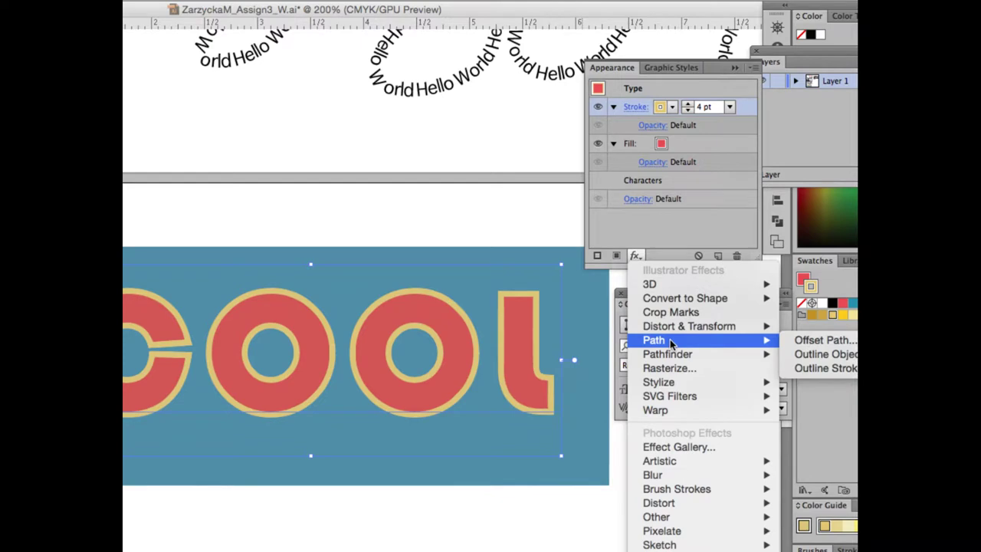
{"action": "left_click", "coordinate": [820, 340]}
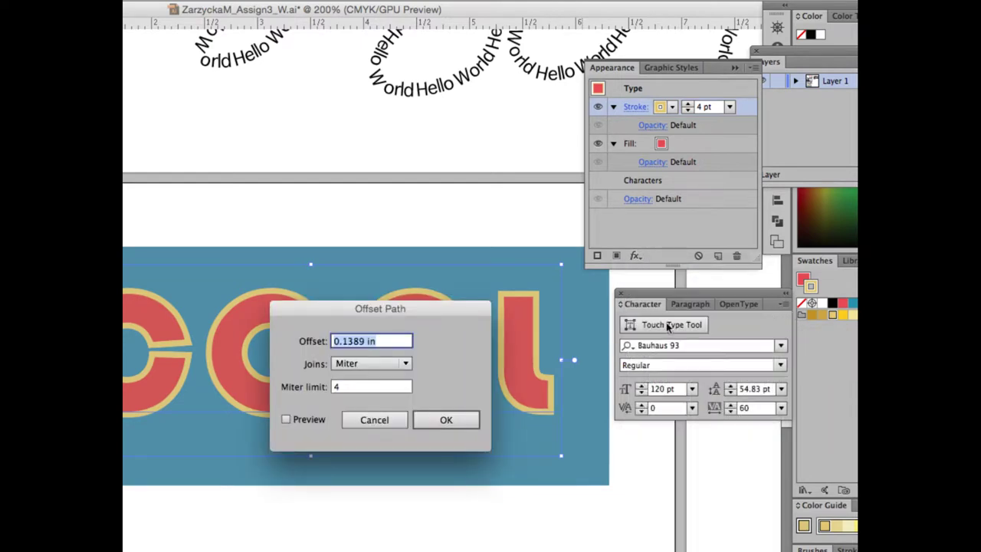
{"action": "left_click_drag", "start_coordinate": [433, 313], "coordinate": [580, 274]}
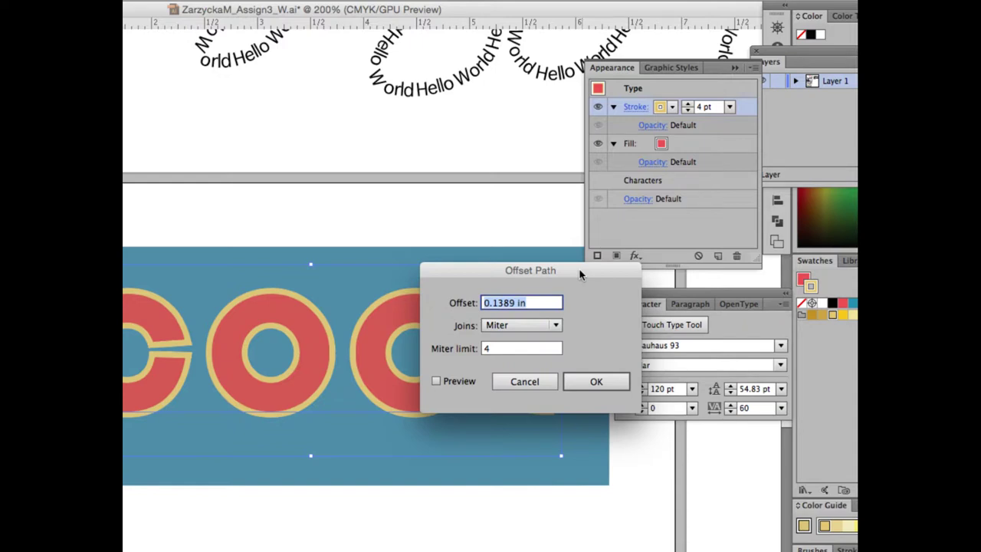
{"action": "type", "text": "2"}
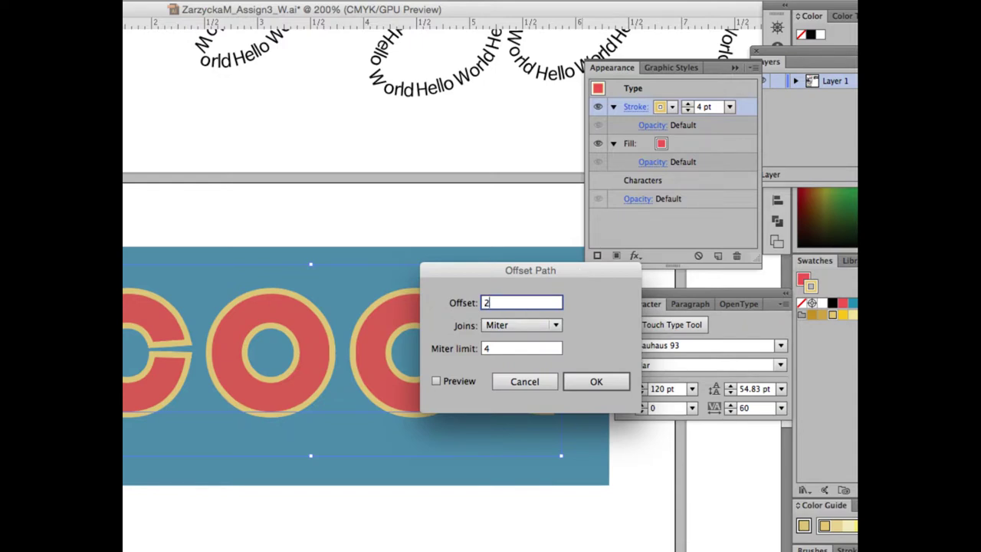
{"action": "type", "text": "pt"}
{"action": "left_click", "coordinate": [436, 381]}
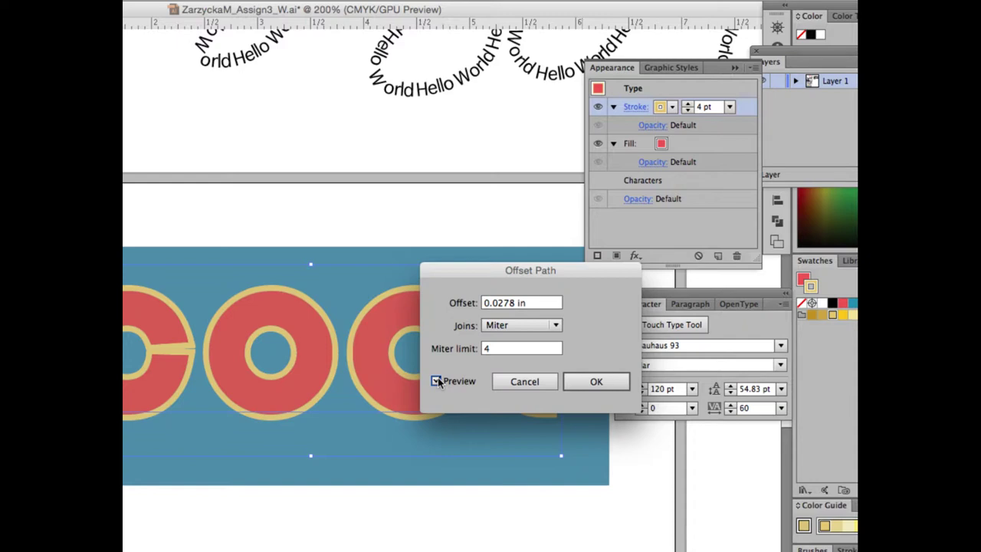
{"action": "left_click", "coordinate": [596, 381]}
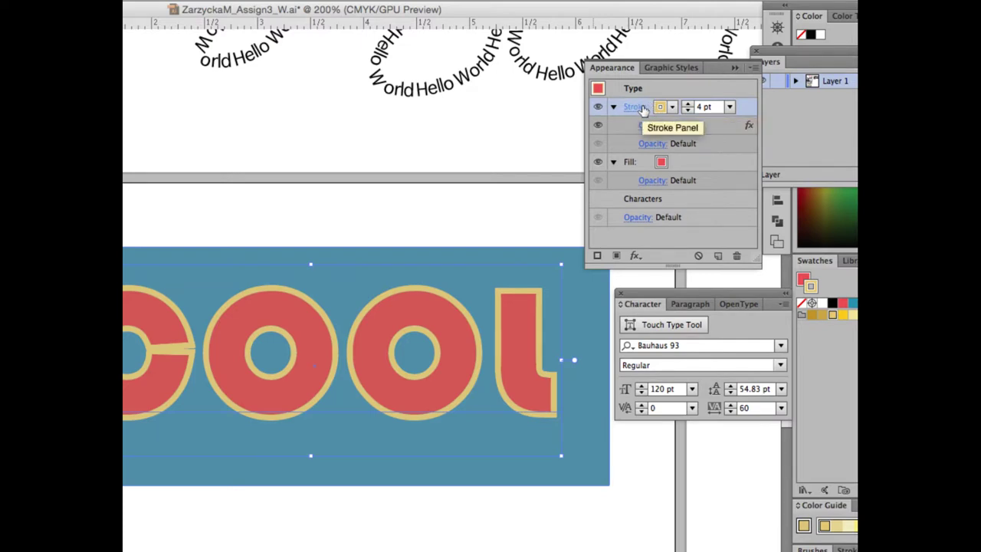
Duplicate the gold 4 pt stroke together with its Offset Path effect.
{"action": "left_click", "coordinate": [752, 69]}
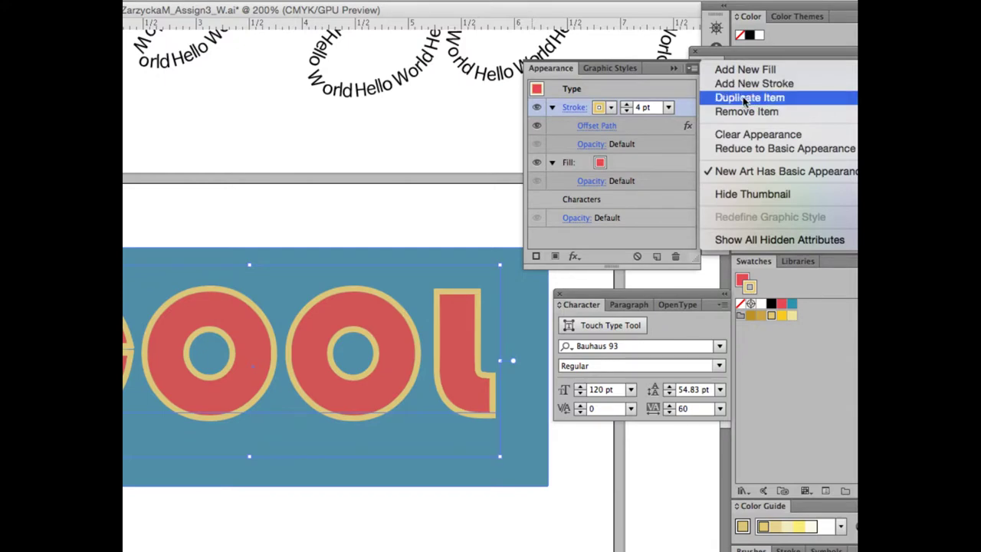
{"action": "left_click", "coordinate": [743, 97]}
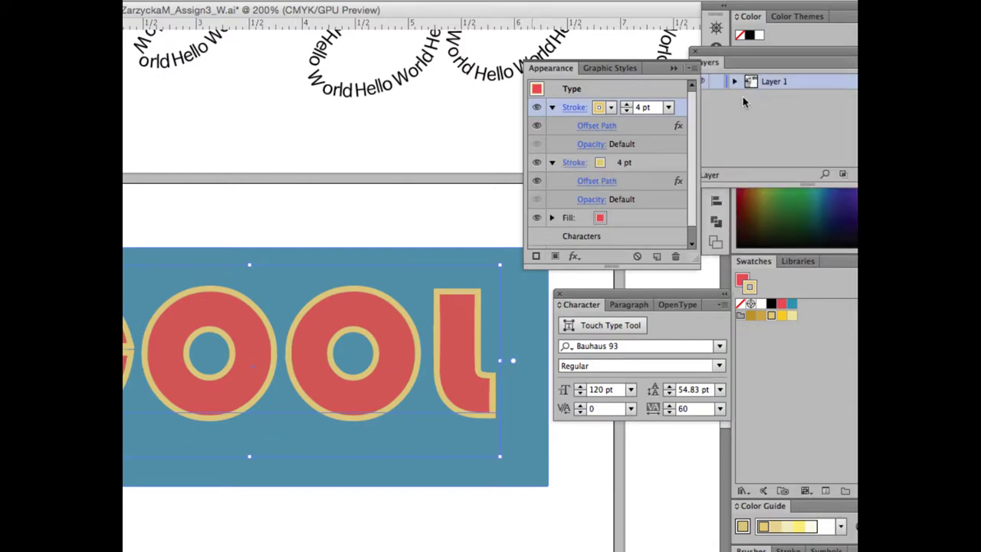
Recolour the duplicated top stroke with the palest yellow swatch of the yellow colour group and set its weight to 0.75 pt.
{"action": "left_click", "coordinate": [611, 108]}
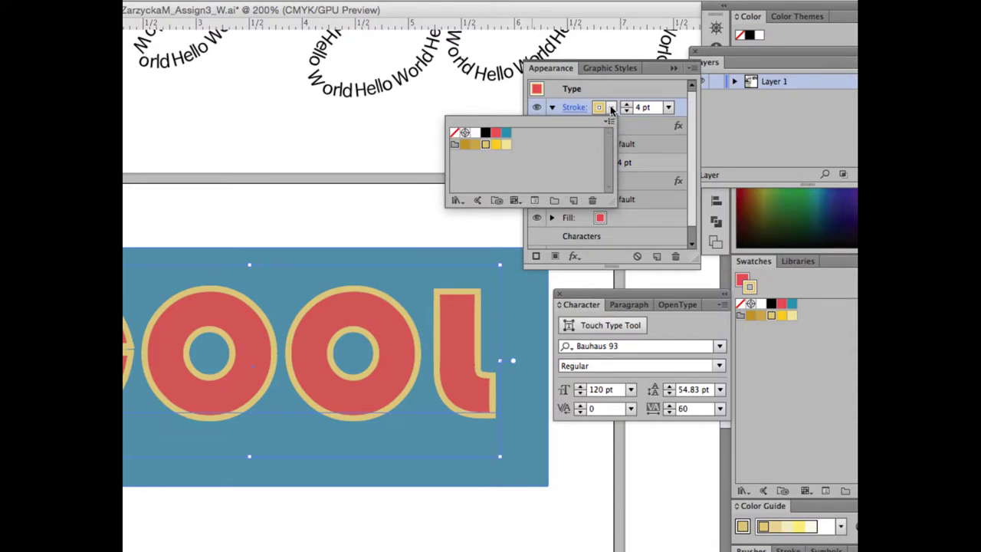
{"action": "left_click", "coordinate": [506, 145]}
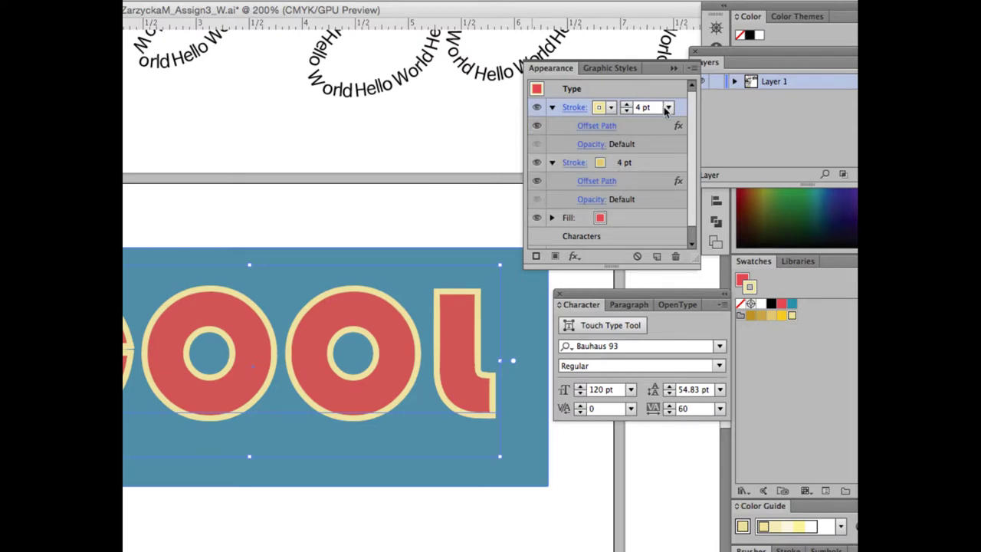
{"action": "left_click", "coordinate": [626, 112]}
{"action": "left_click", "coordinate": [626, 111]}
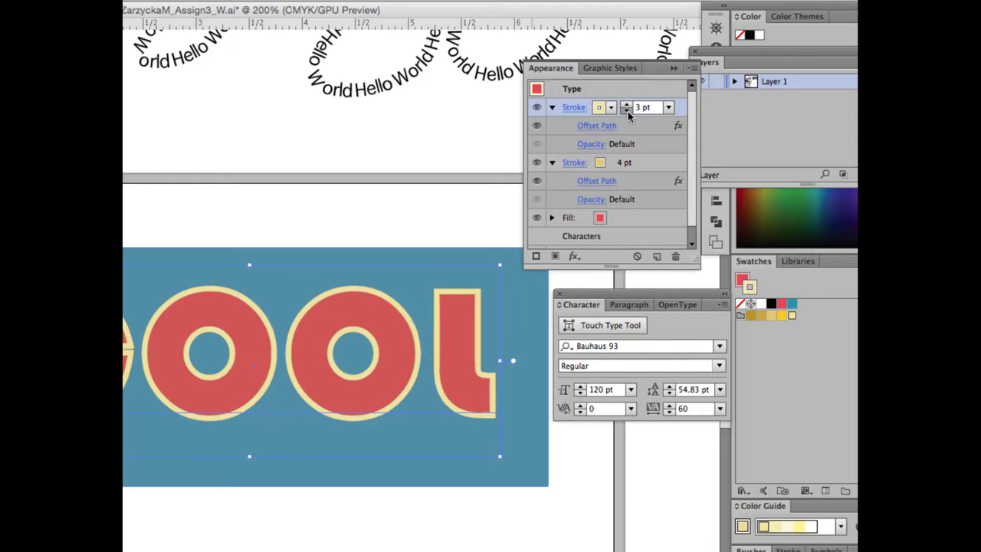
{"action": "left_click", "coordinate": [626, 111]}
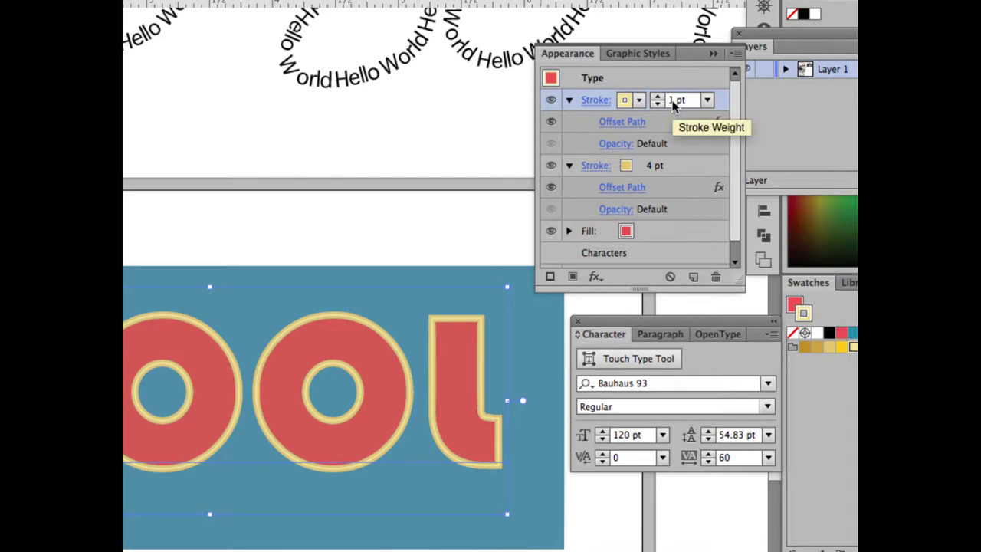
{"action": "left_click", "coordinate": [706, 100]}
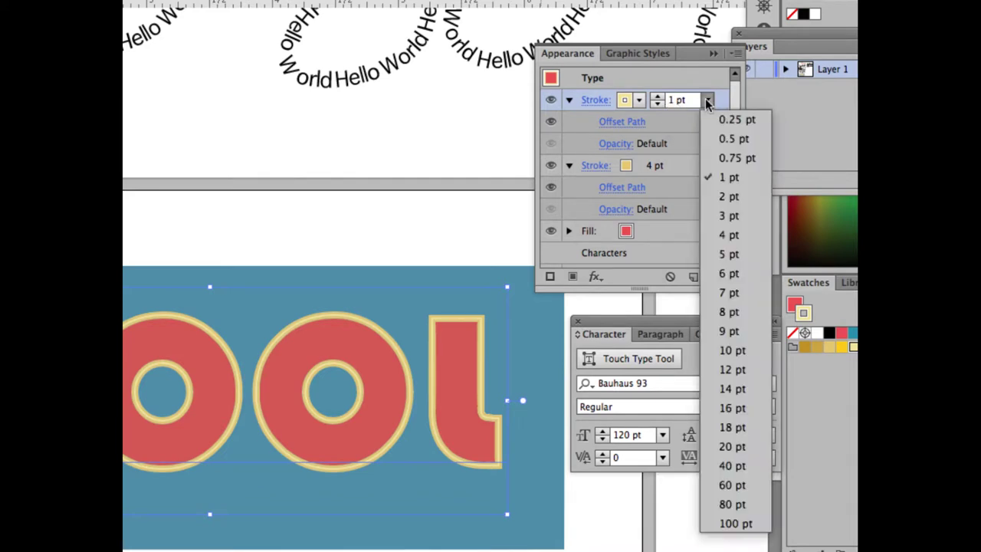
{"action": "left_click", "coordinate": [730, 155]}
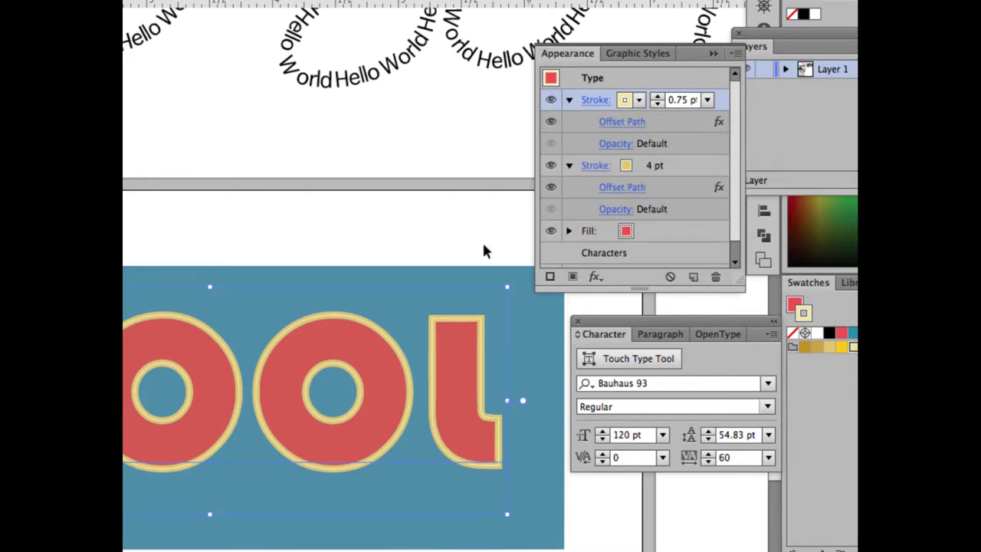
Remove the Offset Path effect from the 0.75 pt pale yellow stroke and deselect the COOL text to check it.
{"action": "left_click", "coordinate": [663, 124]}
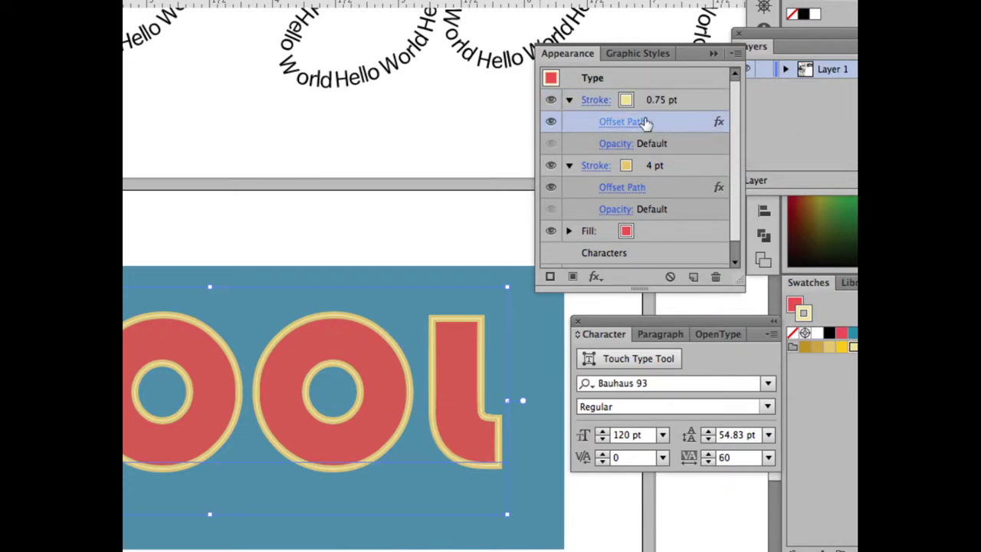
{"action": "left_click", "coordinate": [717, 278]}
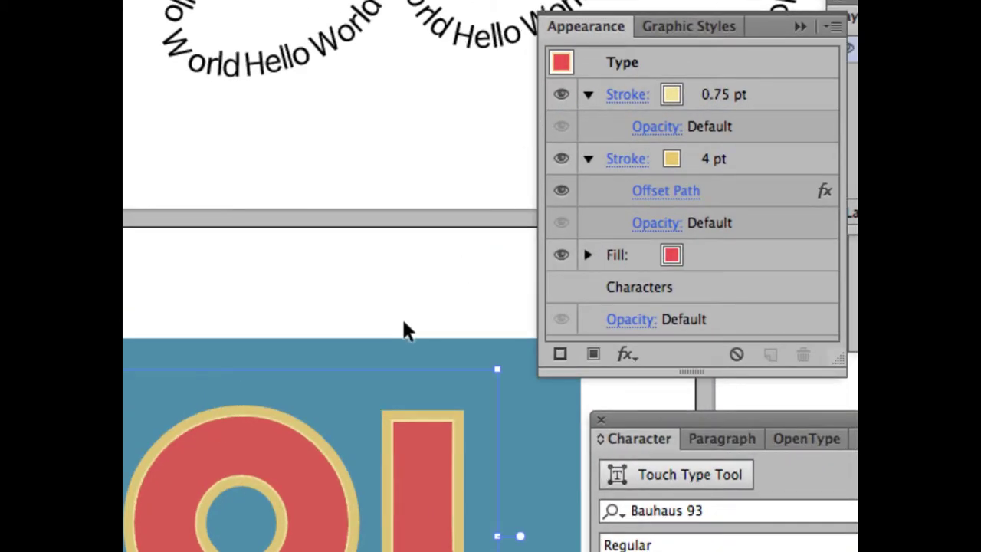
{"action": "scroll", "coordinate": [406, 321], "scroll_direction": "down", "scroll_amount": 5}
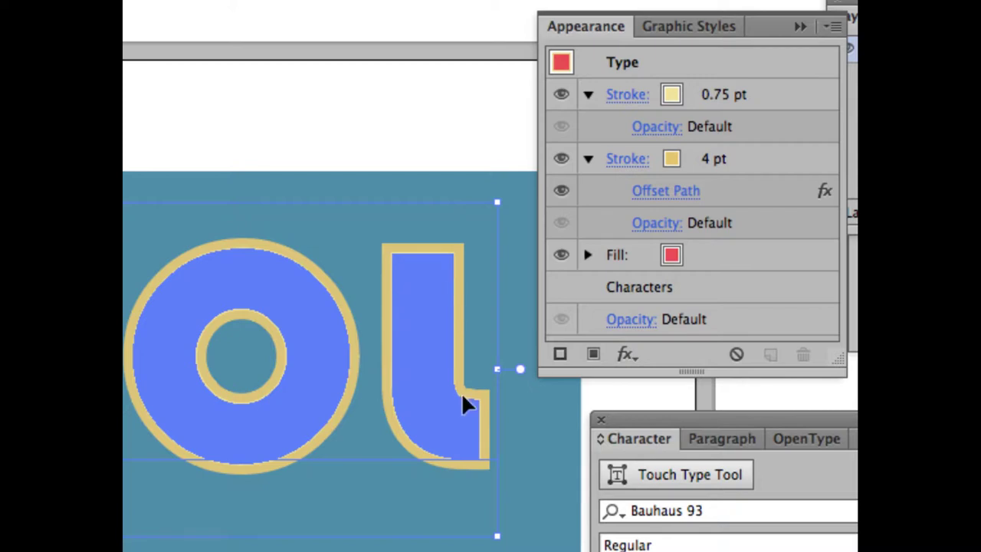
{"action": "left_click", "coordinate": [534, 472]}
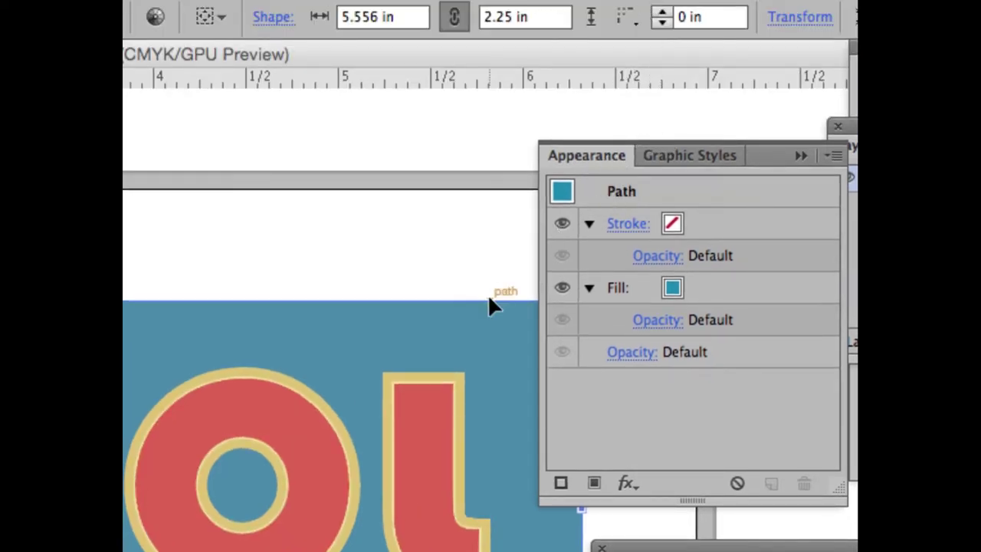
Reselect the COOL text and duplicate its 0.75 pt pale yellow stroke.
{"action": "left_click", "coordinate": [436, 370]}
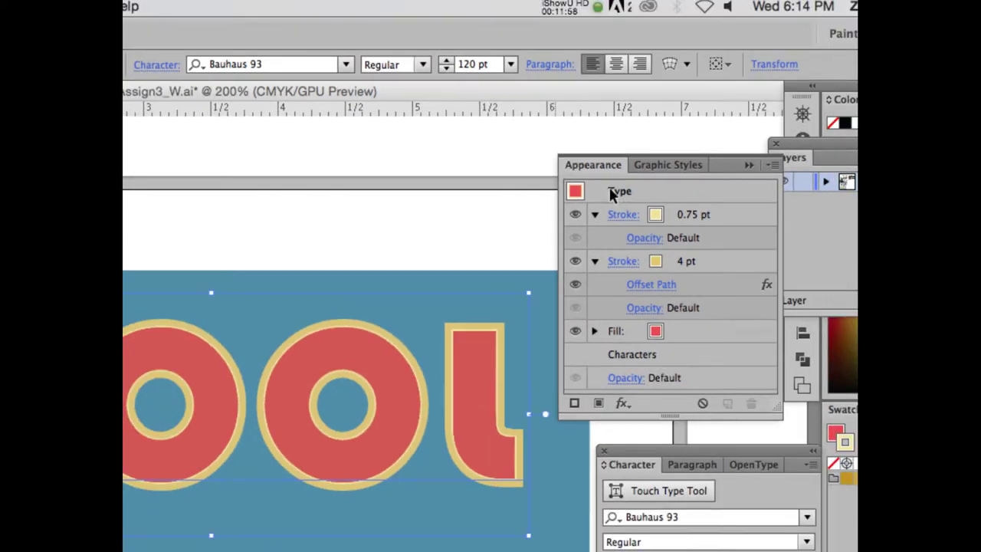
{"action": "left_click", "coordinate": [620, 216]}
{"action": "left_click", "coordinate": [621, 214]}
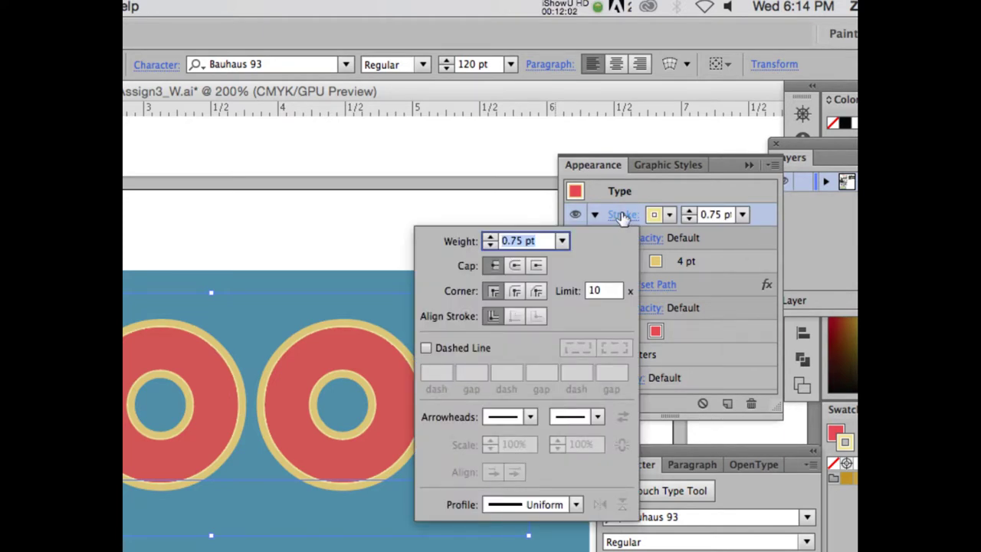
{"action": "left_click", "coordinate": [622, 216]}
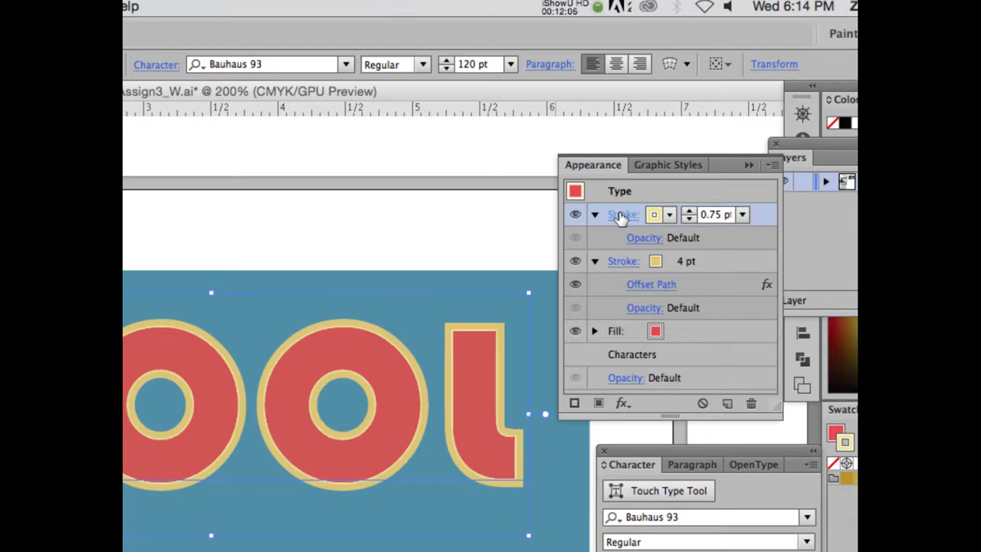
{"action": "left_click", "coordinate": [772, 165]}
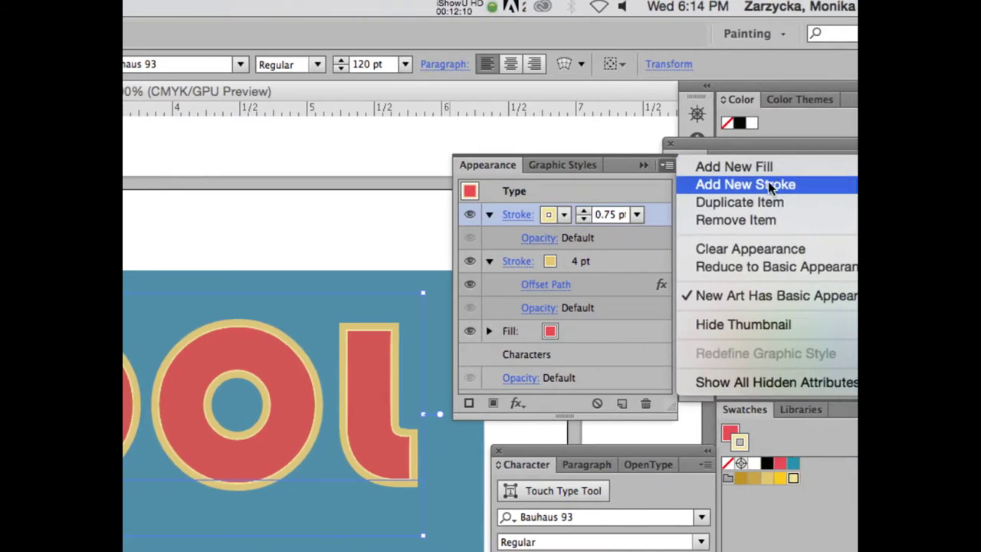
{"action": "left_click", "coordinate": [745, 200]}
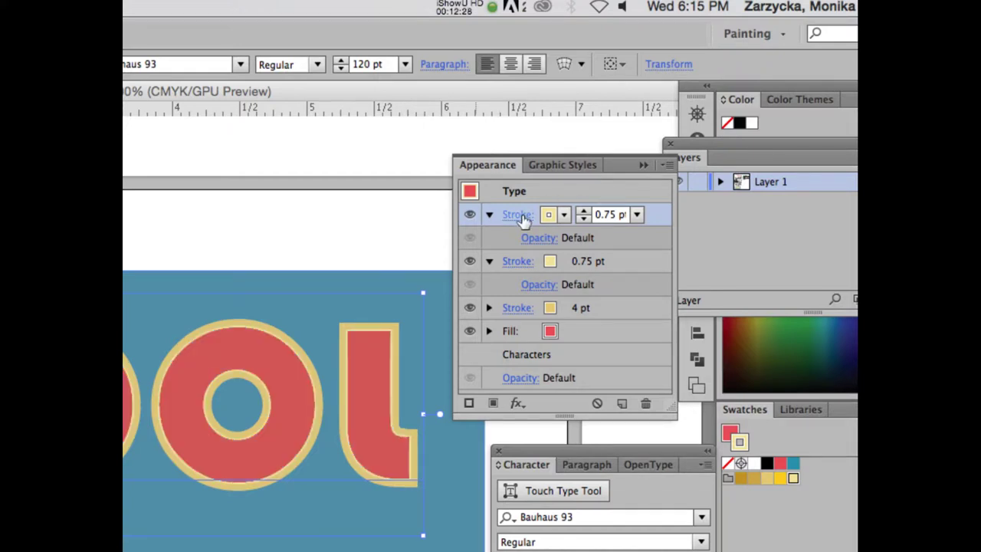
Apply an Offset Path effect with a 4 pt offset and mitered joins to the top 0.75 pt stroke, previewing the result.
{"action": "left_click", "coordinate": [517, 404]}
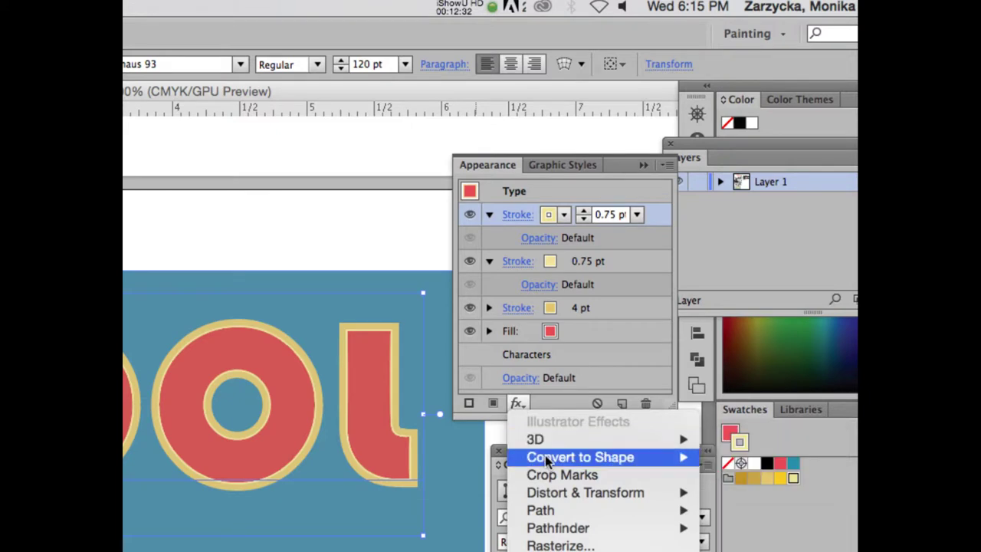
{"action": "mouse_move", "coordinate": [549, 518]}
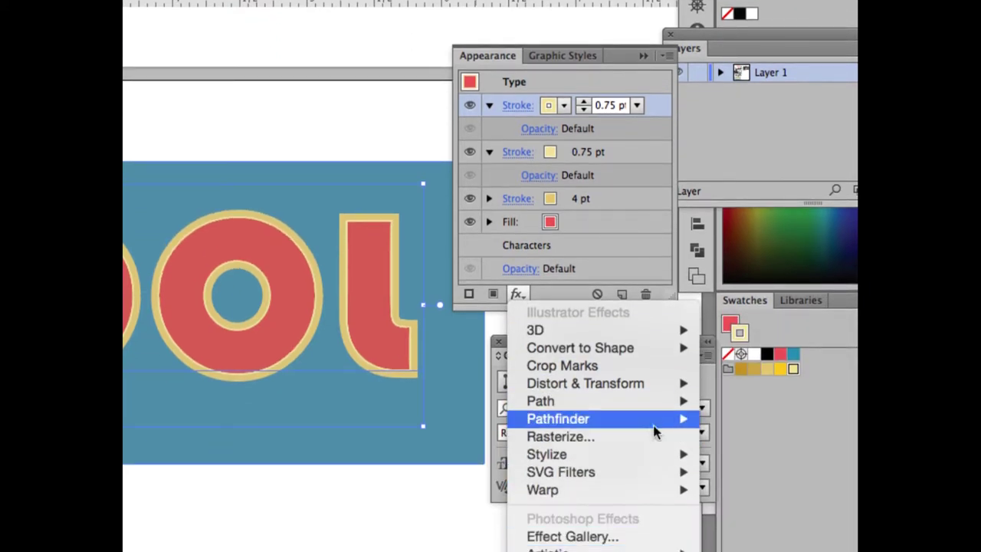
{"action": "mouse_move", "coordinate": [652, 402]}
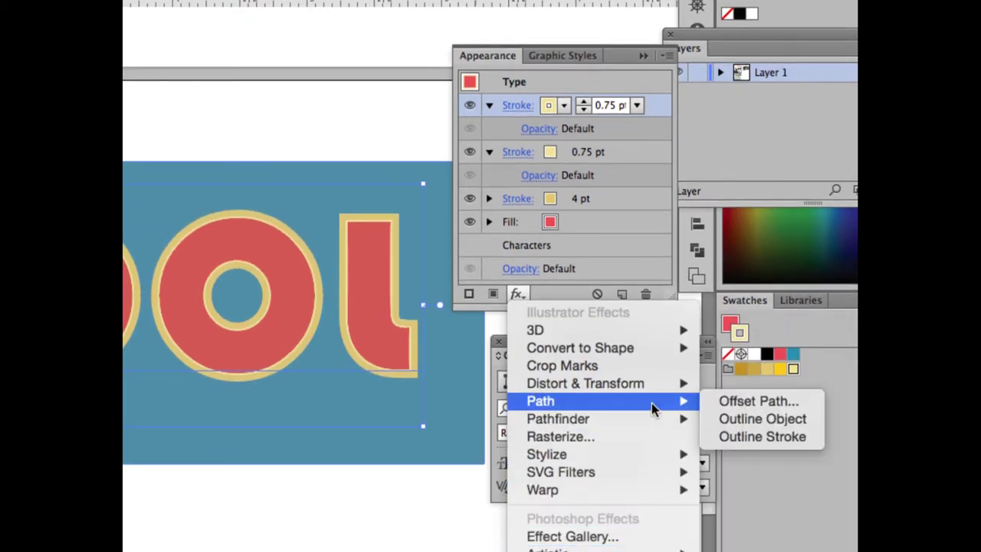
{"action": "left_click", "coordinate": [724, 401]}
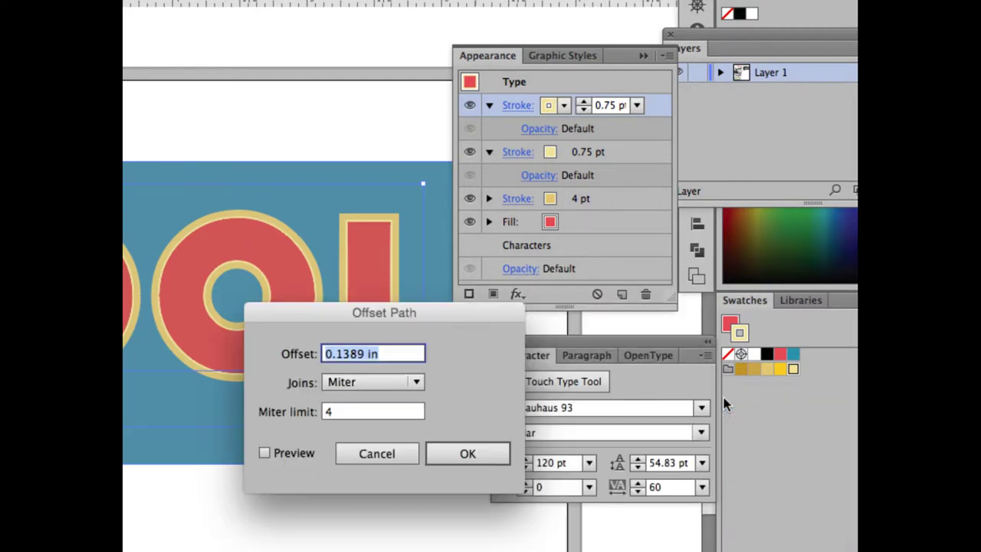
{"action": "left_click_drag", "start_coordinate": [337, 310], "coordinate": [597, 255]}
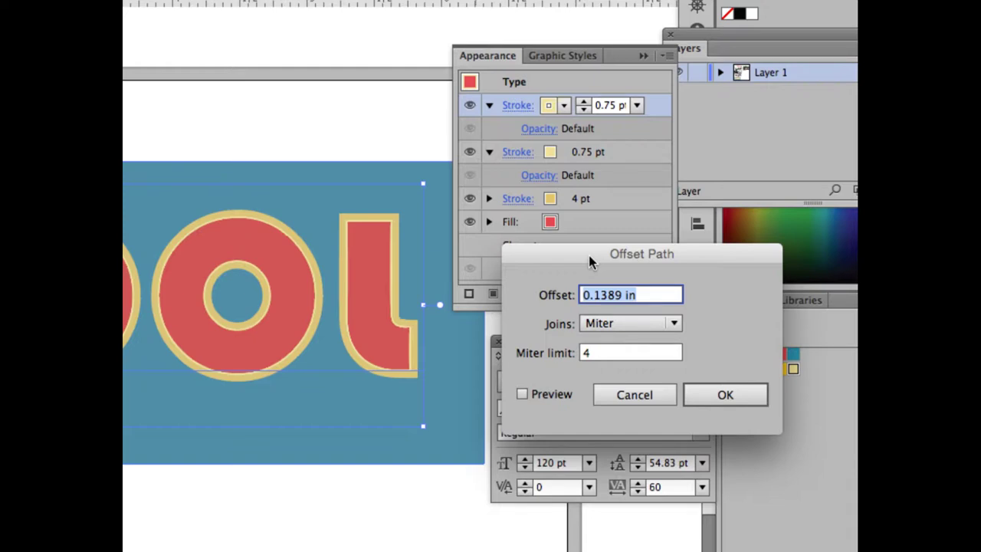
{"action": "left_click", "coordinate": [522, 393]}
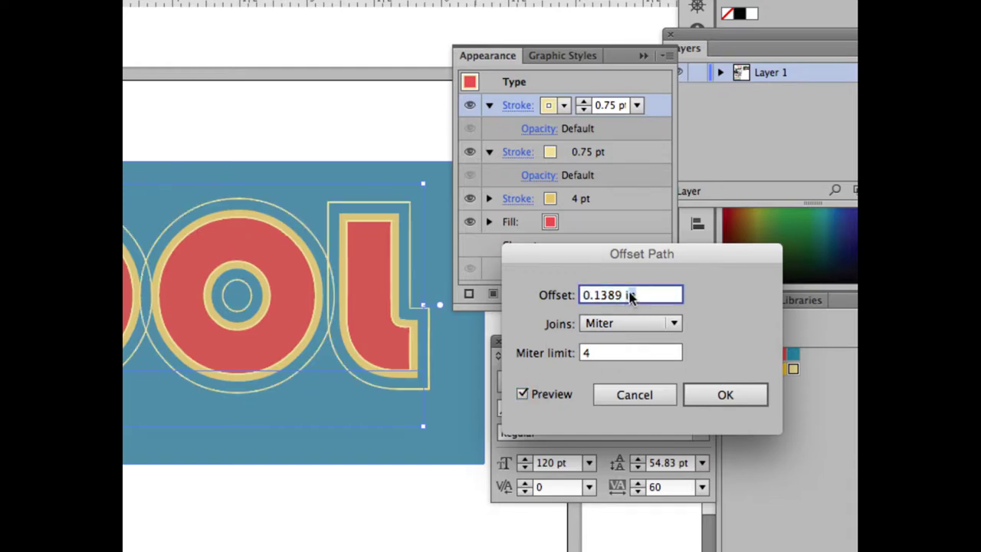
{"action": "type", "text": "4pt"}
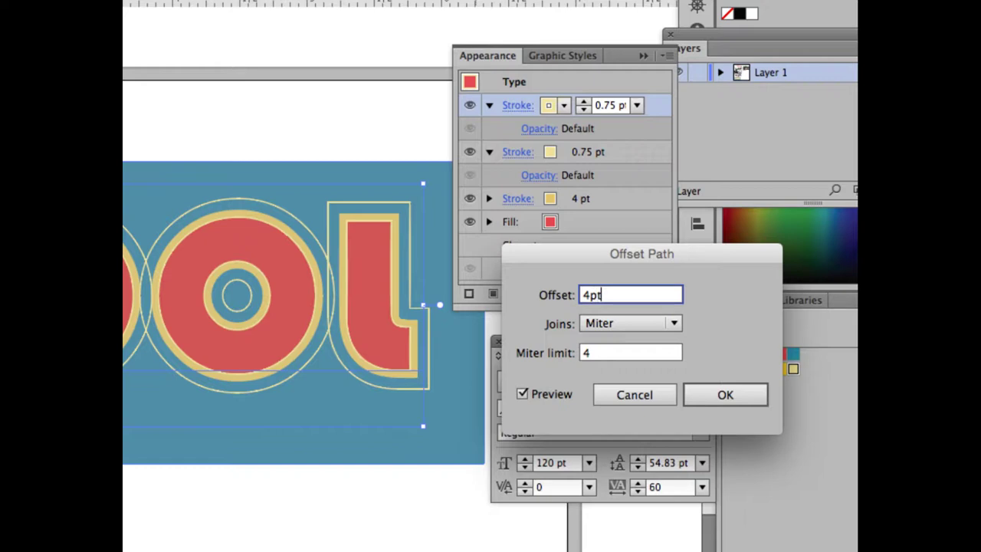
{"action": "left_click", "coordinate": [602, 354]}
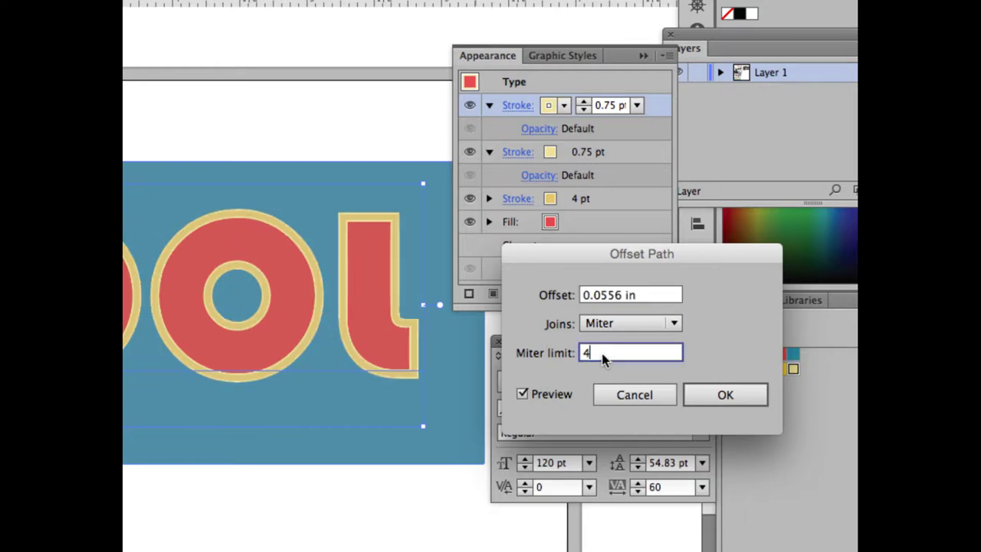
{"action": "left_click", "coordinate": [693, 395]}
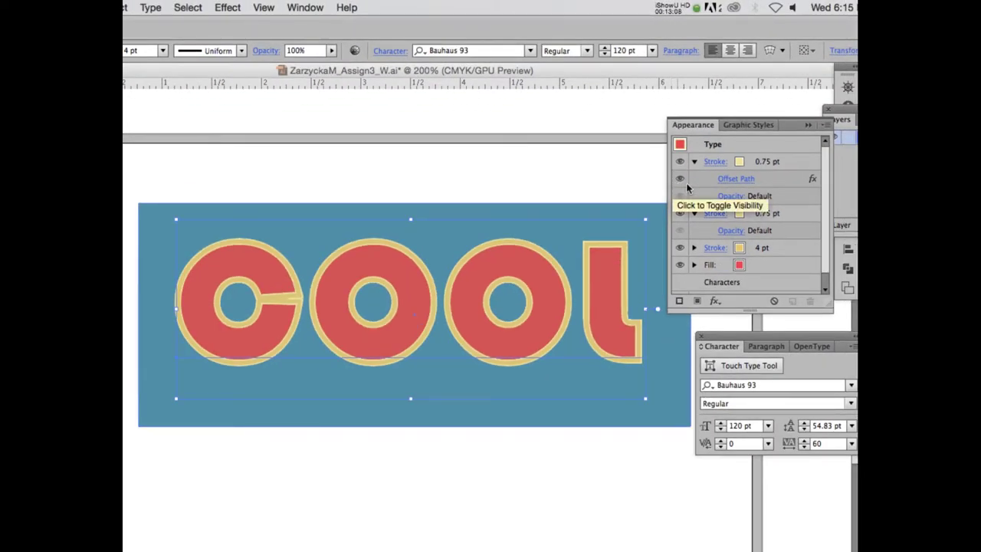
Add a new stroke above the COOL text's other strokes, colour it white and set its weight to 3 pt.
{"action": "left_click", "coordinate": [715, 162]}
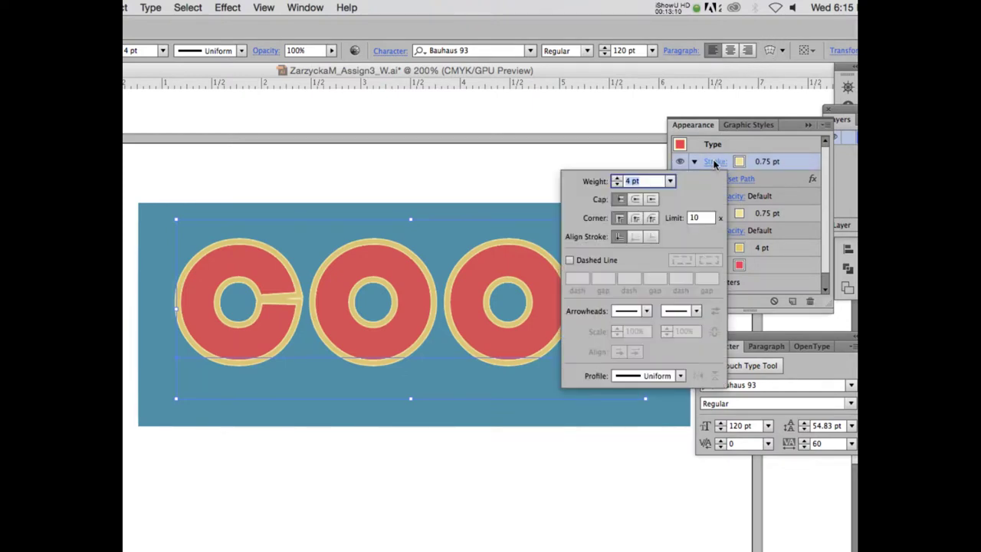
{"action": "left_click", "coordinate": [715, 163]}
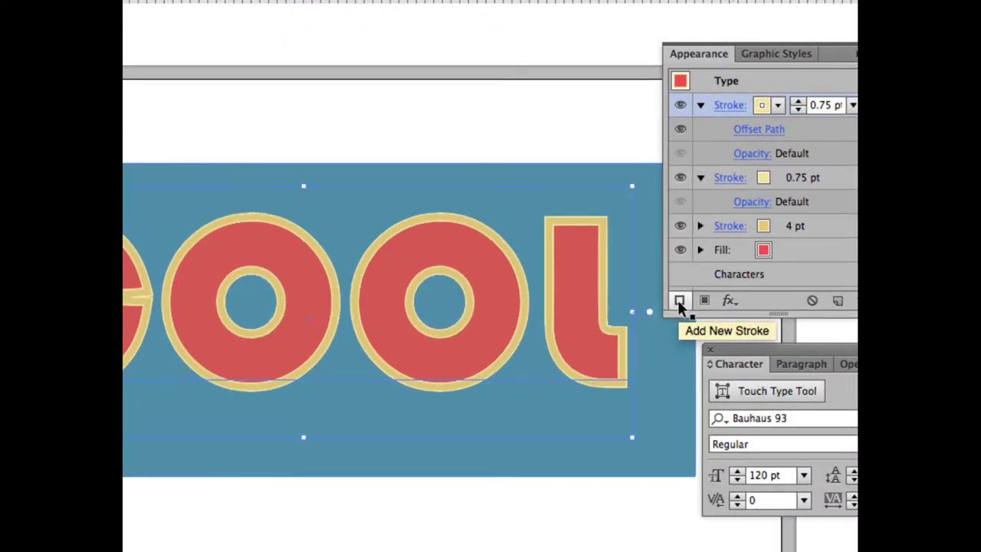
{"action": "left_click", "coordinate": [679, 302]}
{"action": "left_click", "coordinate": [679, 302]}
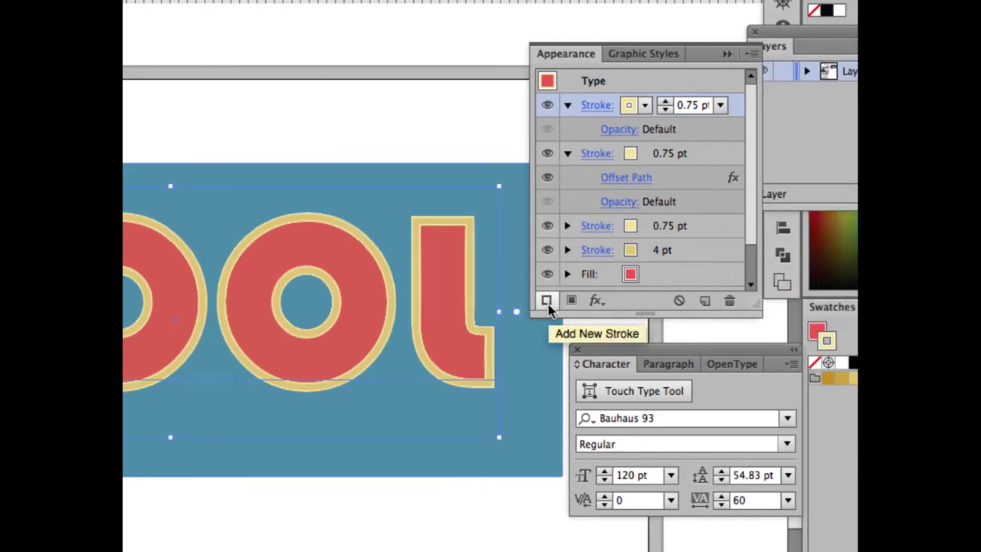
{"action": "left_click", "coordinate": [645, 107]}
{"action": "left_click", "coordinate": [466, 139]}
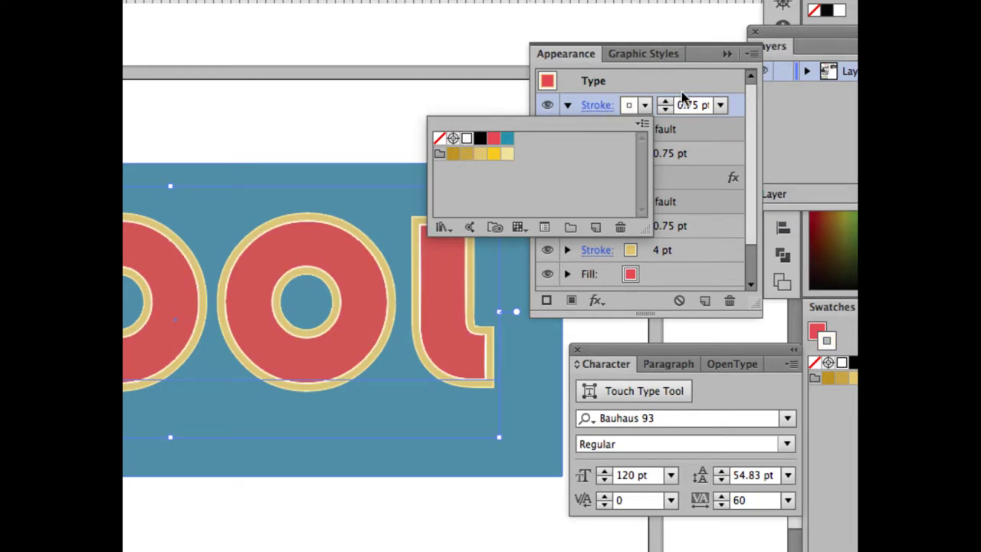
{"action": "left_click", "coordinate": [732, 104]}
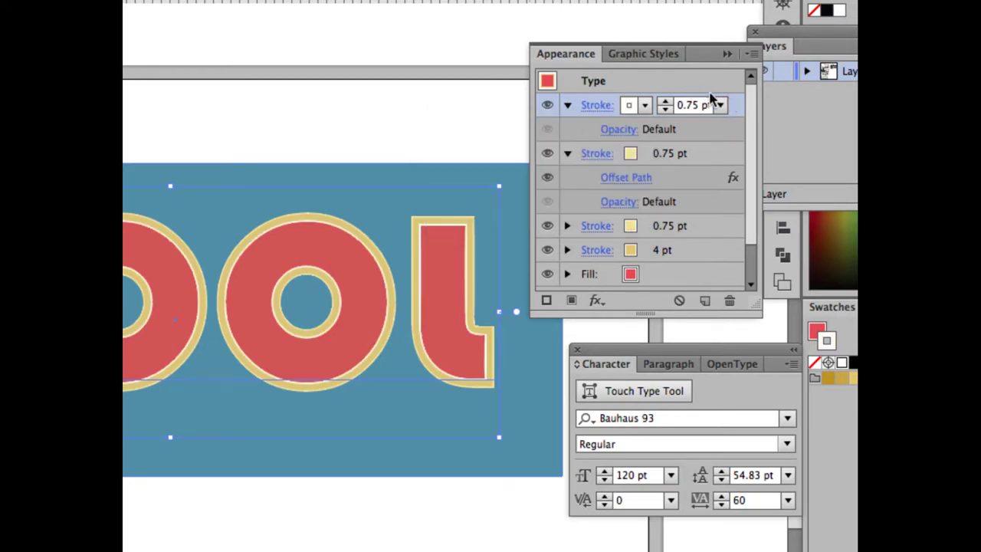
{"action": "left_click", "coordinate": [673, 105]}
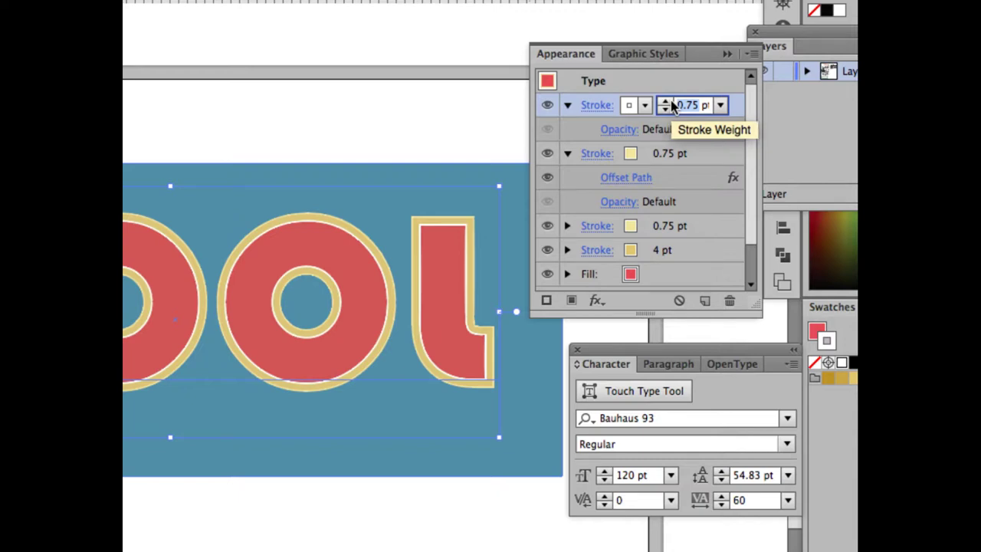
{"action": "type", "text": "3 pt"}
{"action": "key", "text": "Return"}
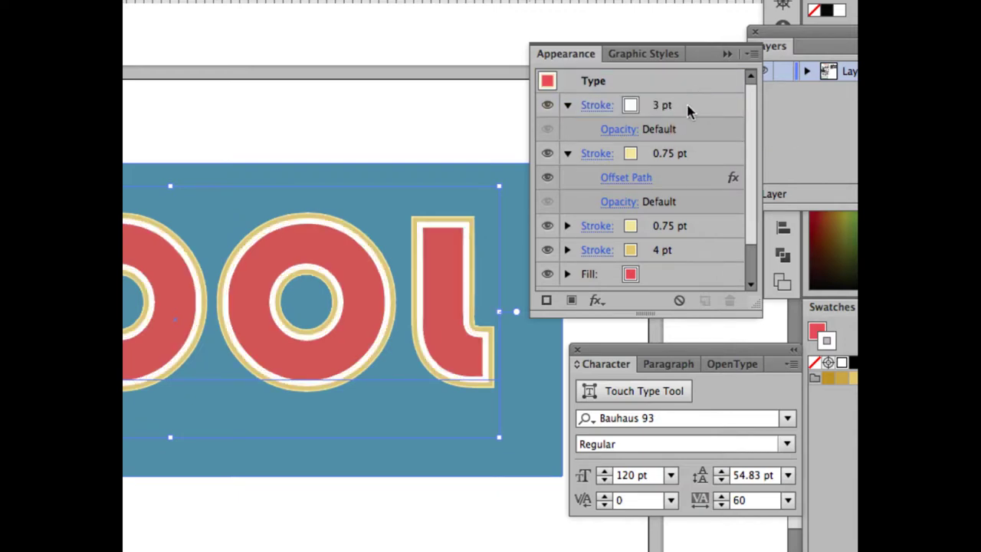
Increase the white stroke's weight to 6 pt.
{"action": "left_click", "coordinate": [687, 109]}
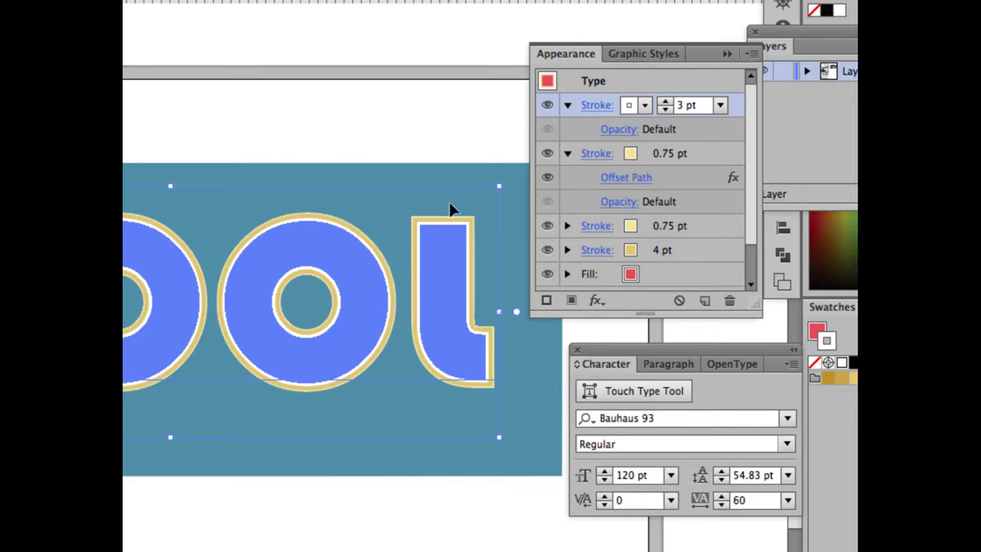
{"action": "left_click", "coordinate": [600, 107]}
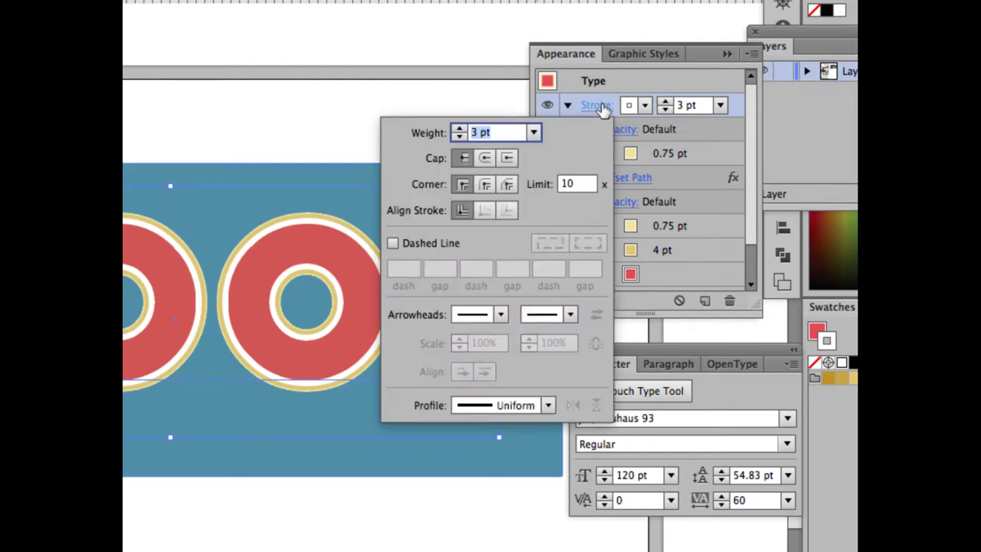
{"action": "left_click", "coordinate": [456, 128]}
{"action": "left_click", "coordinate": [457, 129]}
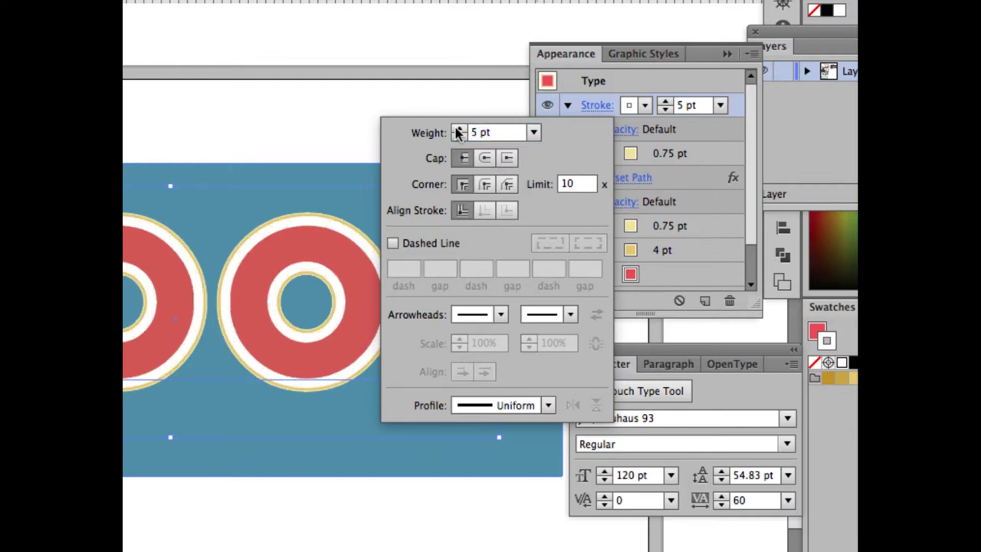
{"action": "left_click", "coordinate": [456, 129]}
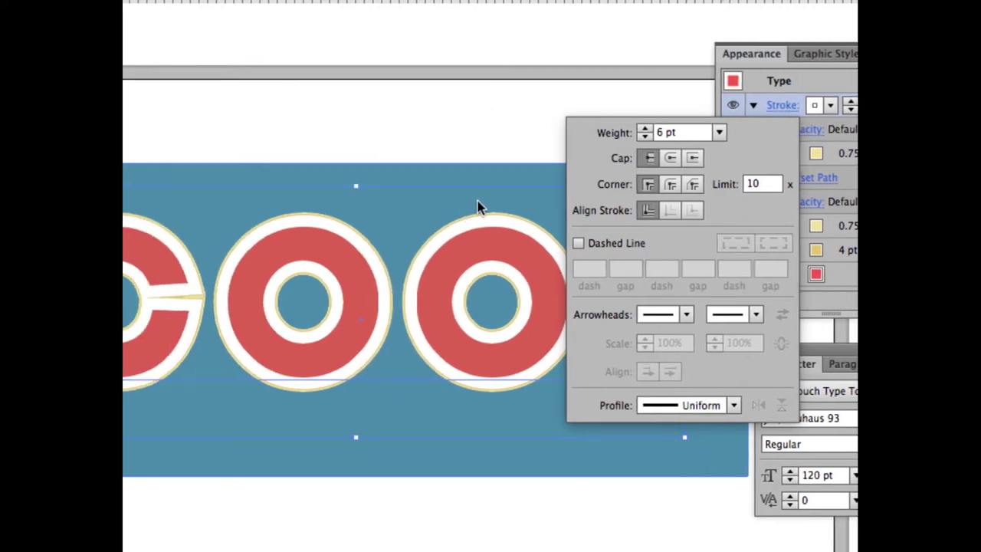
Give the COOL text's white 6 pt stroke round caps and round corner joins, and make it a dashed line.
{"action": "left_click", "coordinate": [671, 159]}
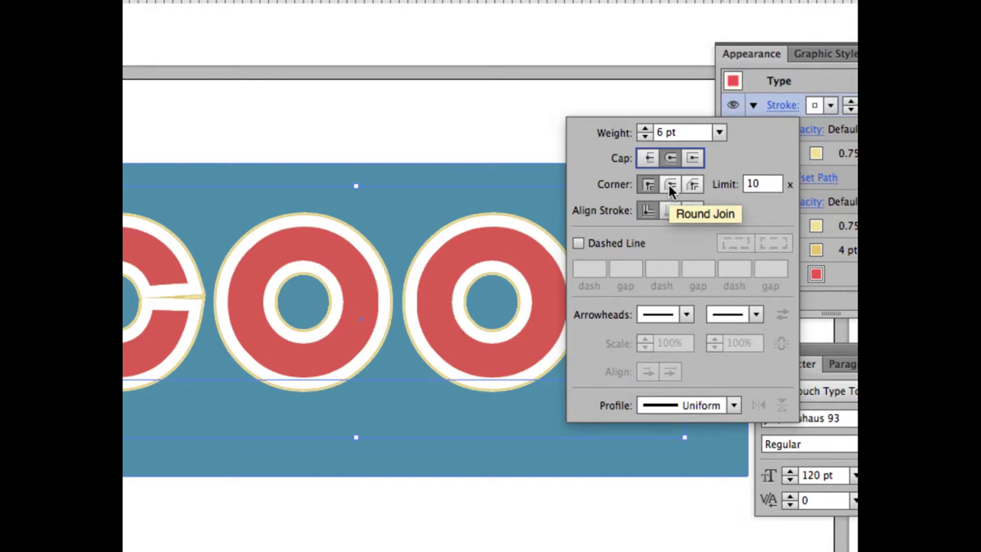
{"action": "left_click", "coordinate": [670, 186]}
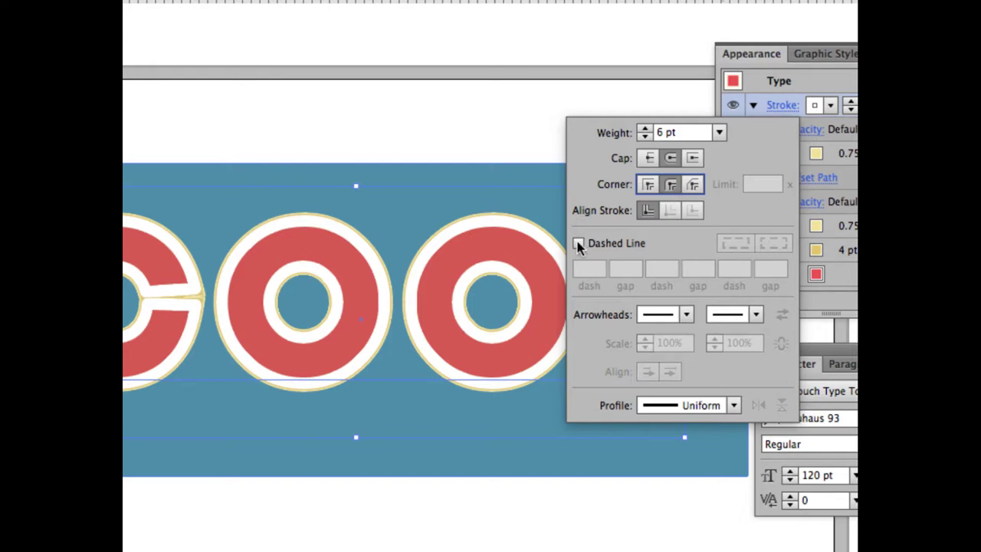
{"action": "left_click", "coordinate": [578, 243]}
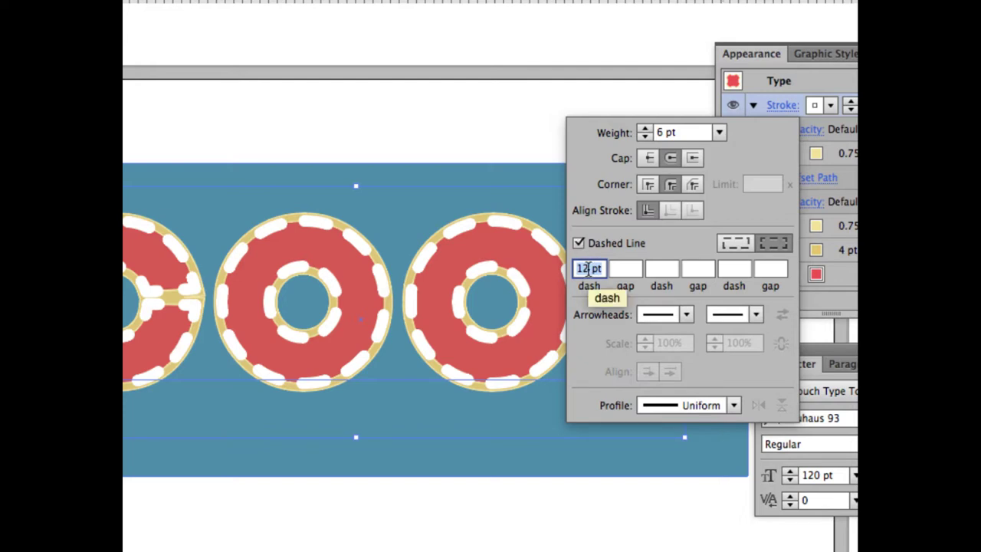
Set the white stroke's dash to 1 pt and its gap to 12 pt.
{"action": "left_click_drag", "start_coordinate": [587, 268], "coordinate": [571, 266]}
{"action": "type", "text": "1"}
{"action": "left_click", "coordinate": [622, 267]}
{"action": "type", "text": "12"}
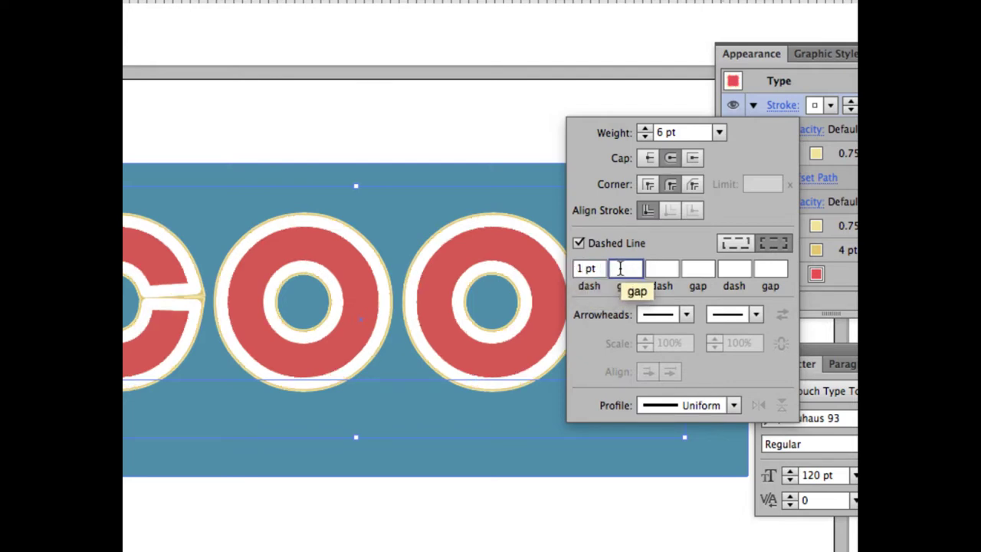
{"action": "left_click", "coordinate": [663, 275]}
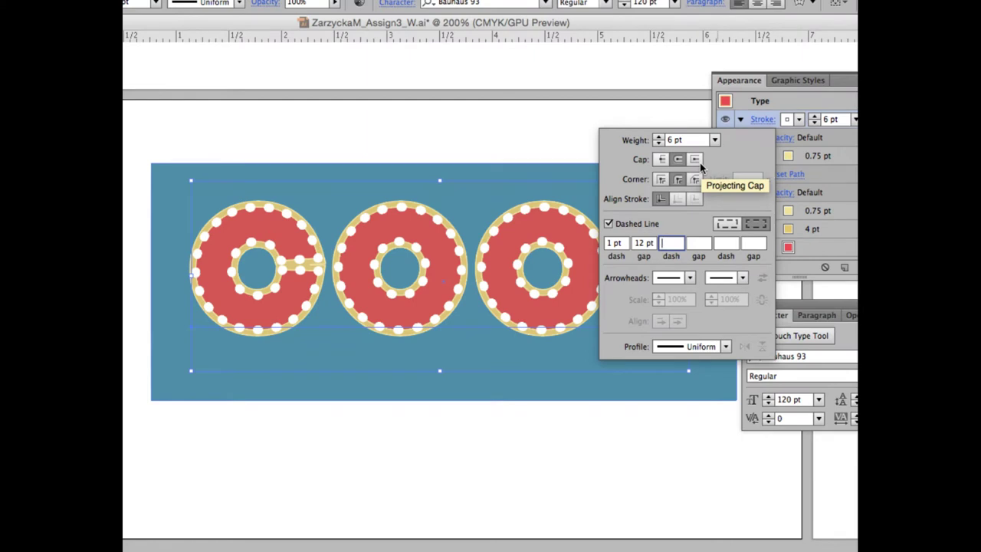
{"action": "left_click", "coordinate": [751, 81]}
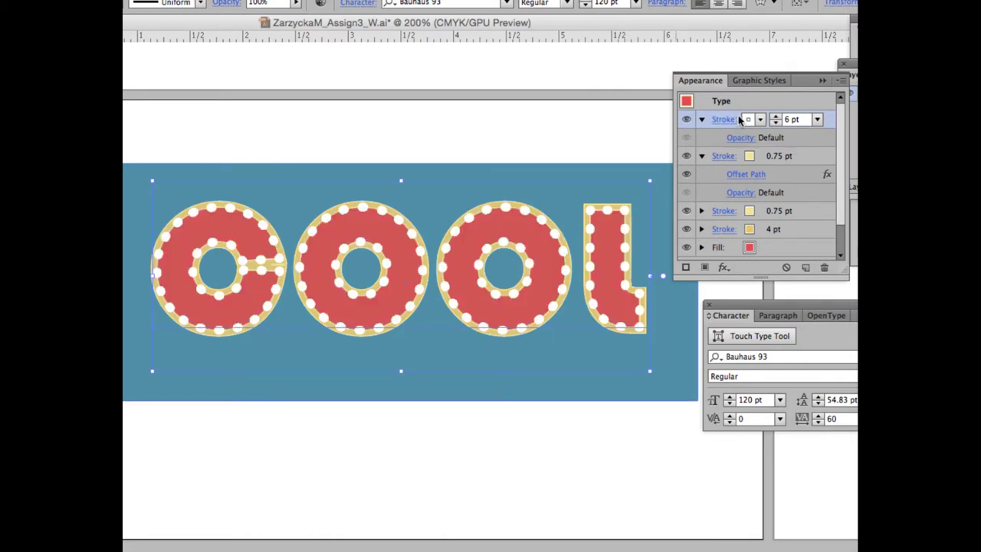
Apply an Offset Path effect to the white dashed stroke with a 2 pt offset and mitered joins.
{"action": "left_click", "coordinate": [723, 267]}
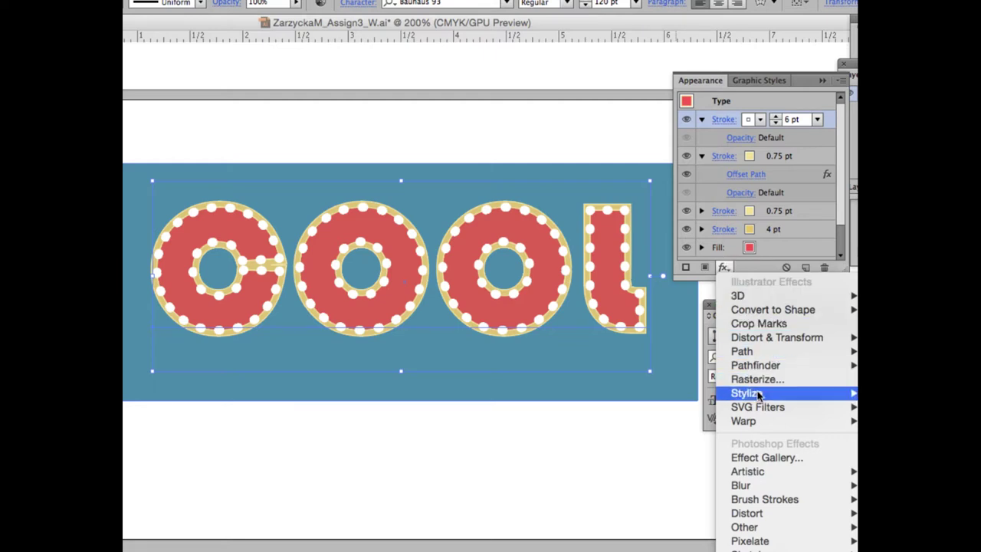
{"action": "mouse_move", "coordinate": [755, 351]}
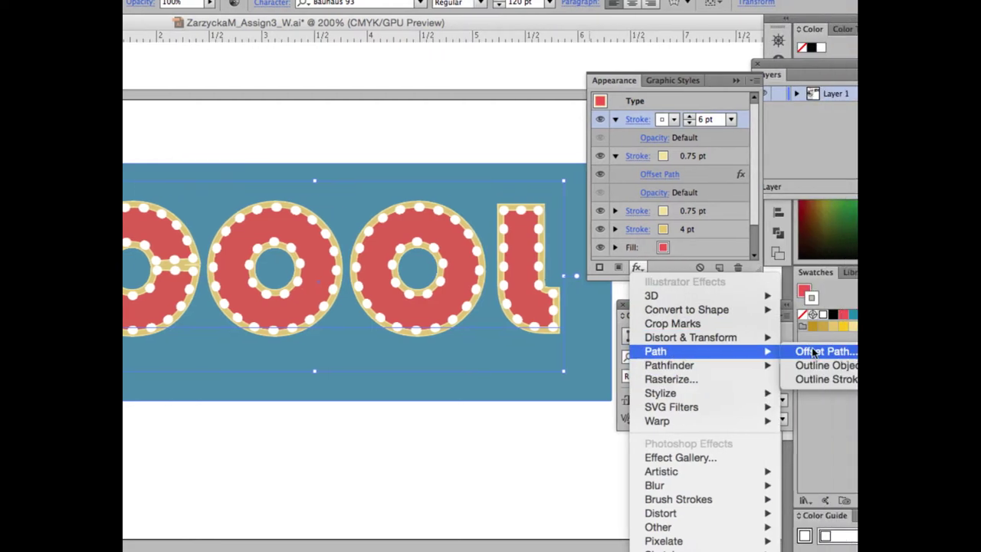
{"action": "left_click", "coordinate": [814, 351]}
{"action": "left_click_drag", "start_coordinate": [701, 226], "coordinate": [503, 190]}
{"action": "left_click", "coordinate": [441, 298]}
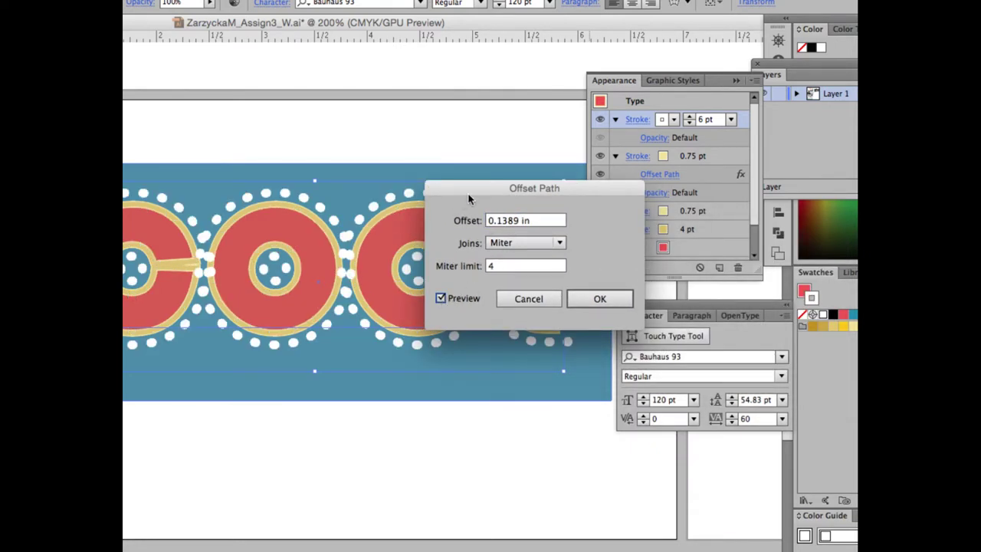
{"action": "left_click", "coordinate": [504, 221]}
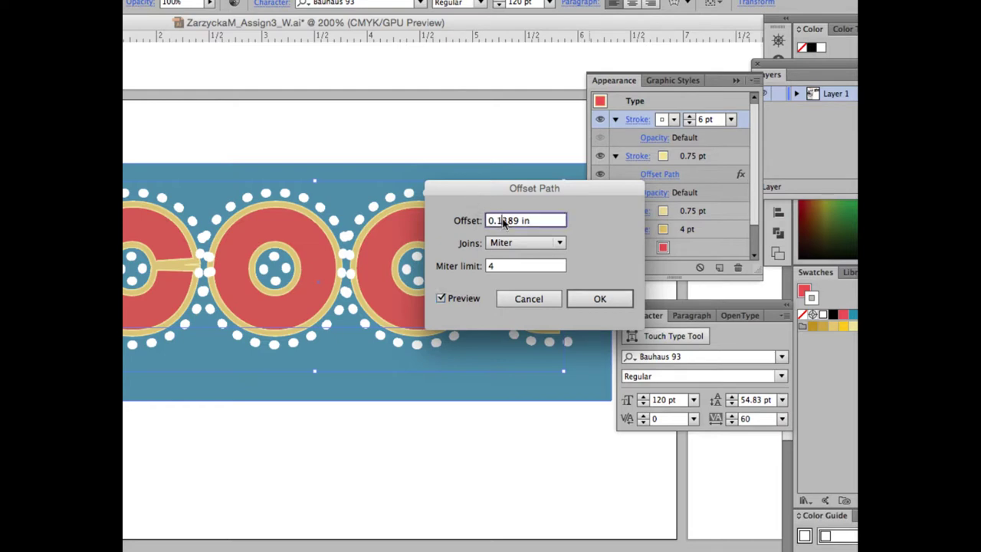
{"action": "type", "text": "2pt"}
{"action": "key", "text": "Tab"}
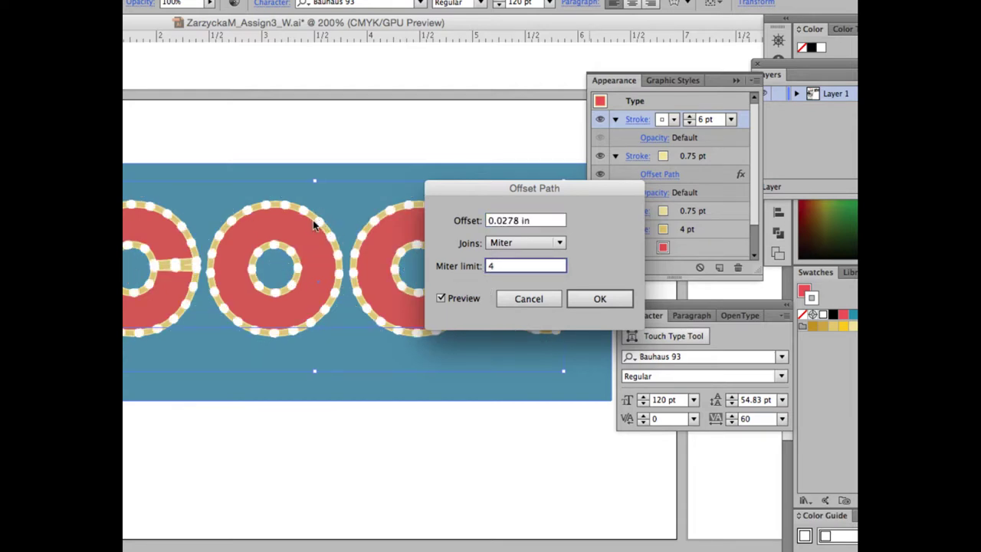
{"action": "left_click", "coordinate": [621, 300]}
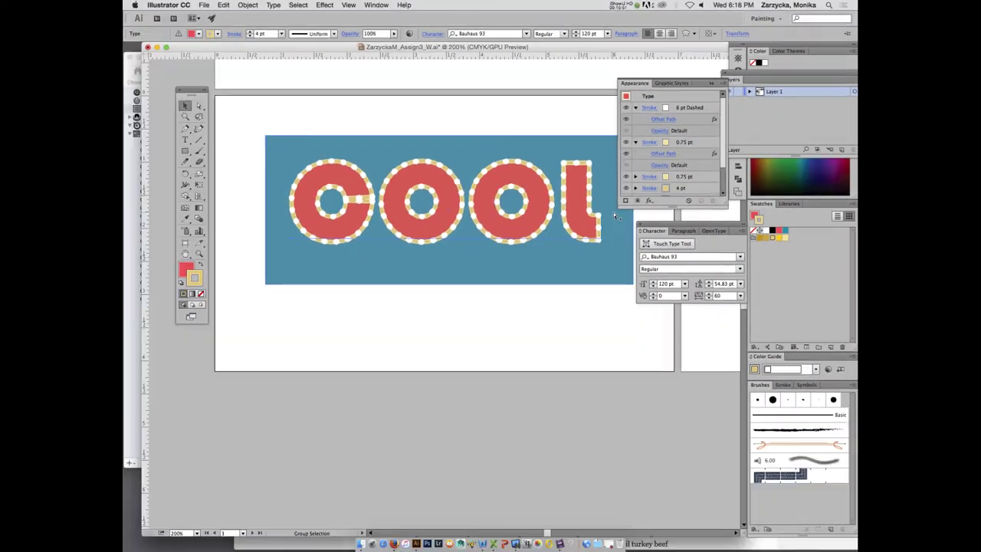
Add an Illustrator Inner Glow effect to the white 6 pt dashed stroke and set its blending mode to Normal.
{"action": "key", "text": "super+equal"}
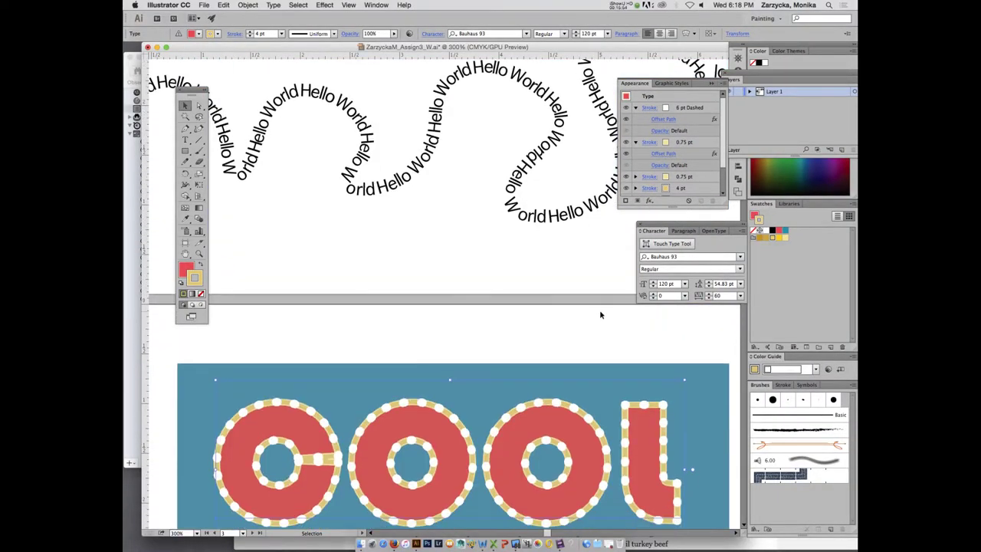
{"action": "scroll", "coordinate": [600, 314], "scroll_direction": "down", "scroll_amount": 5}
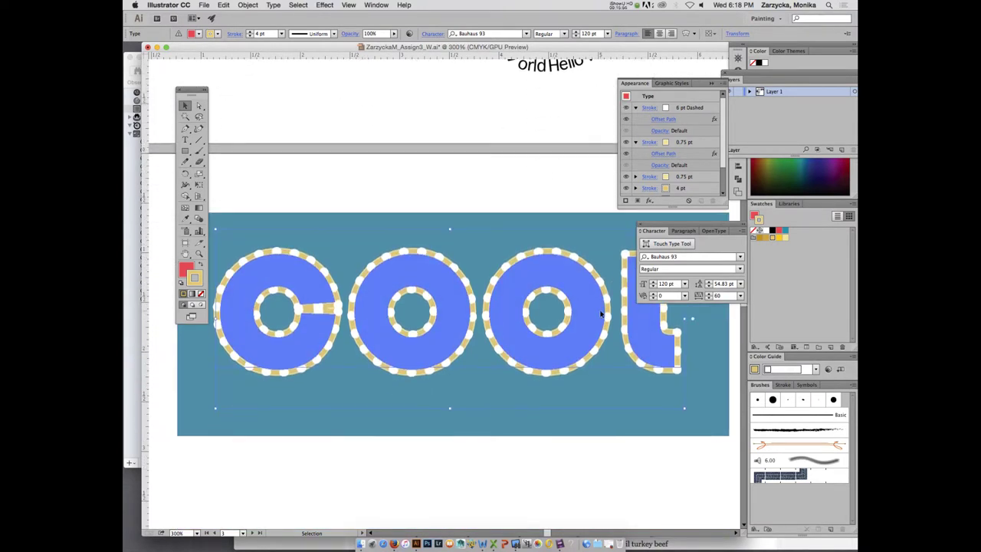
{"action": "left_click", "coordinate": [683, 98]}
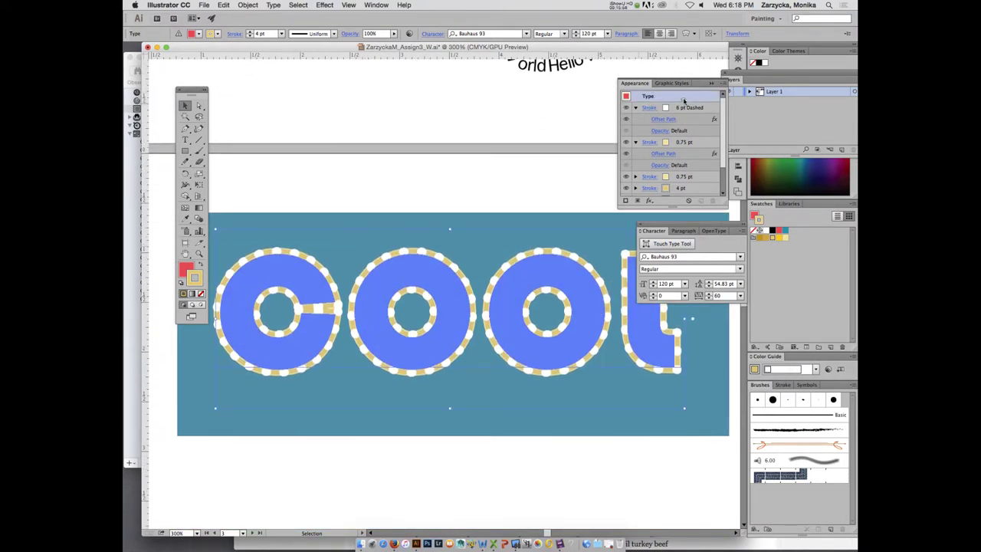
{"action": "left_click", "coordinate": [694, 107]}
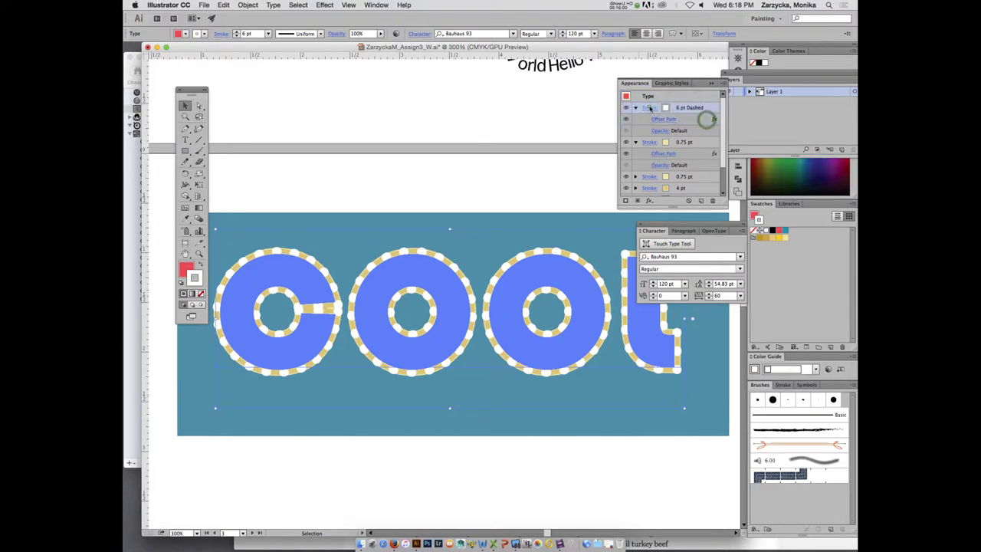
{"action": "left_click", "coordinate": [669, 98]}
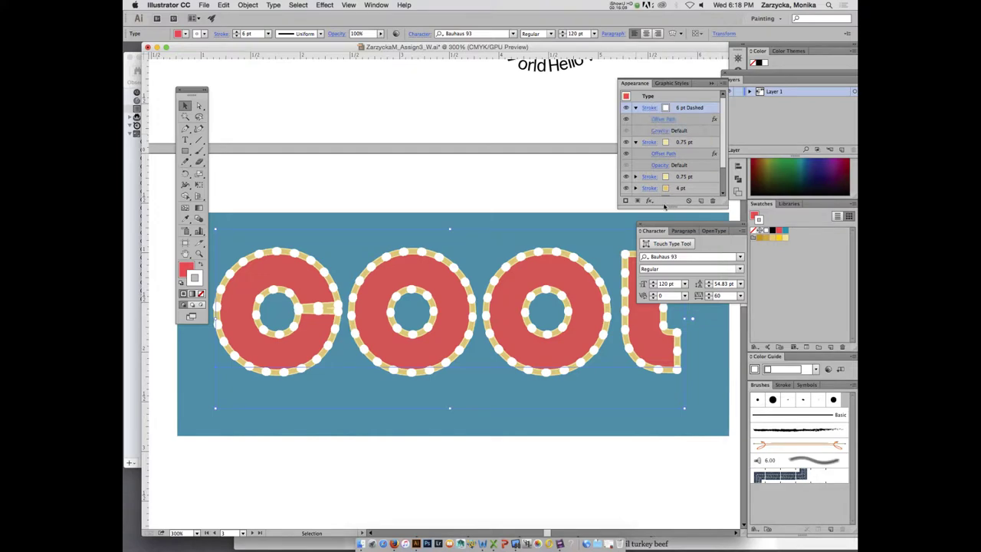
{"action": "left_click", "coordinate": [650, 201]}
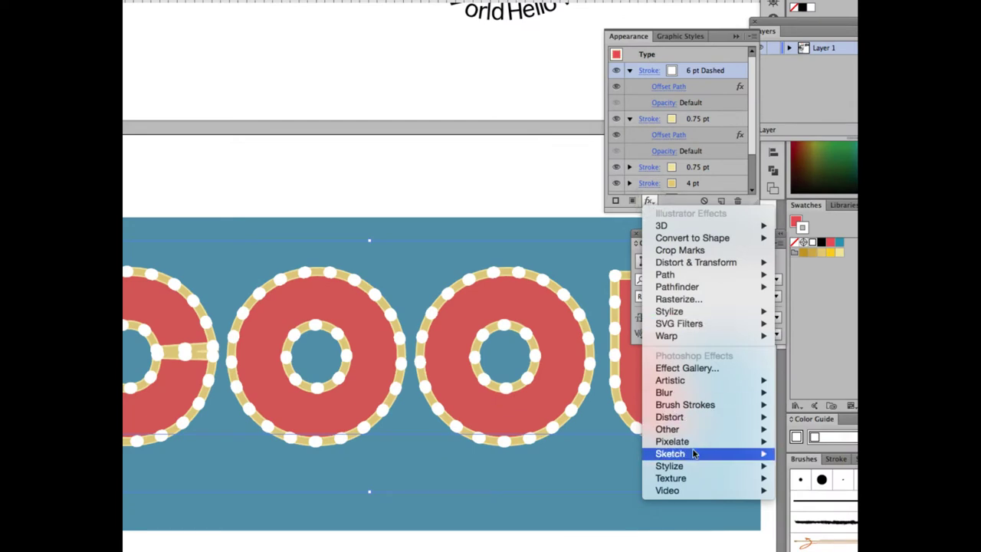
{"action": "mouse_move", "coordinate": [697, 465]}
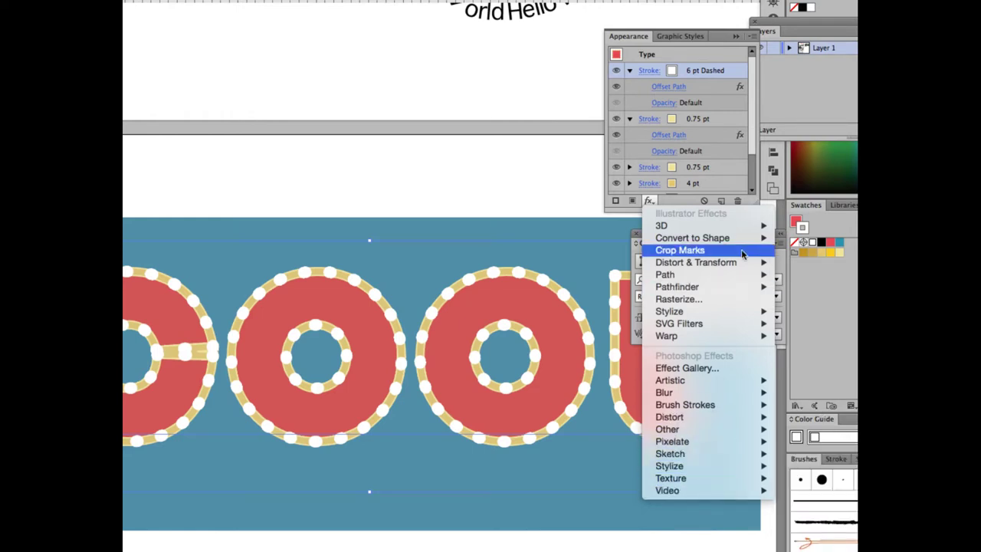
{"action": "mouse_move", "coordinate": [689, 313]}
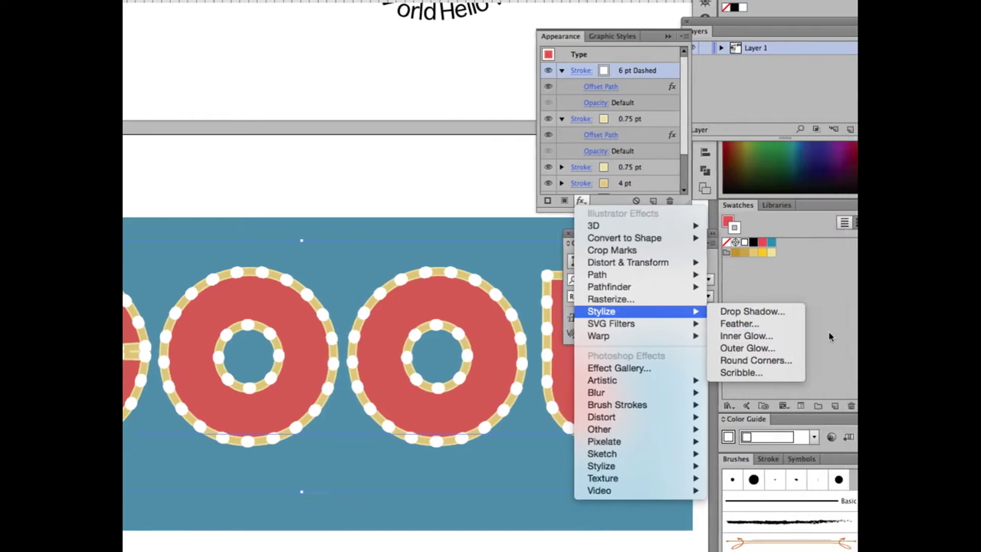
{"action": "left_click", "coordinate": [749, 339]}
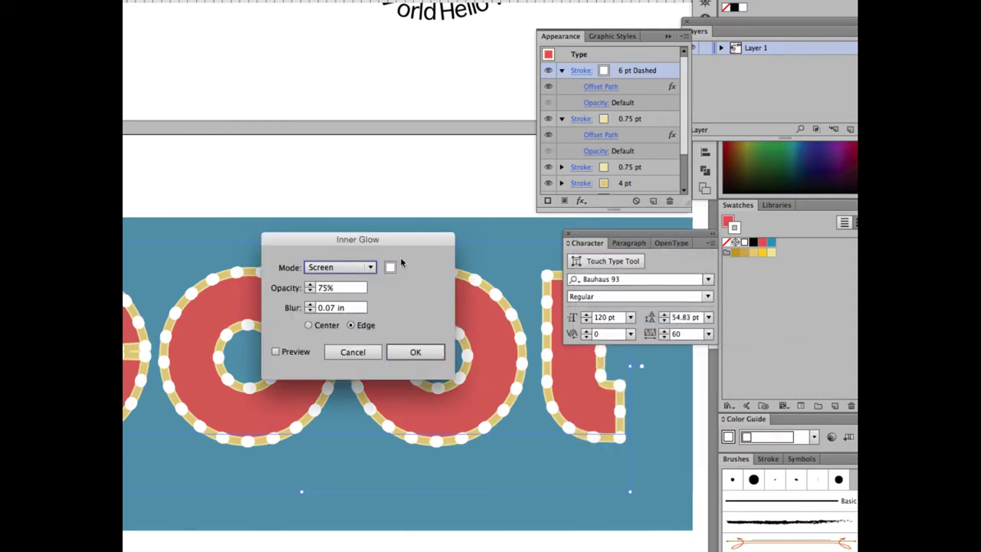
{"action": "left_click_drag", "start_coordinate": [350, 231], "coordinate": [423, 191]}
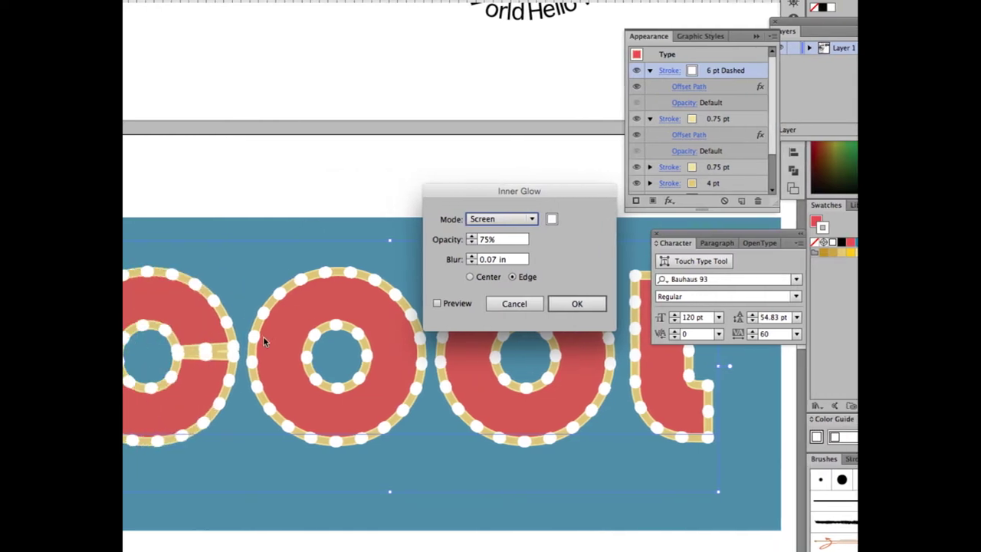
{"action": "left_click", "coordinate": [509, 219]}
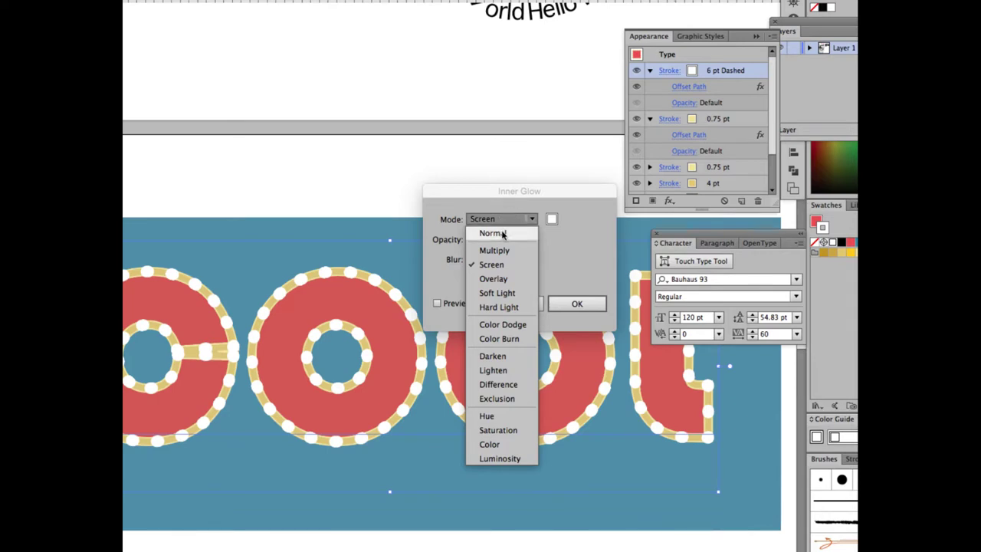
{"action": "left_click", "coordinate": [503, 234]}
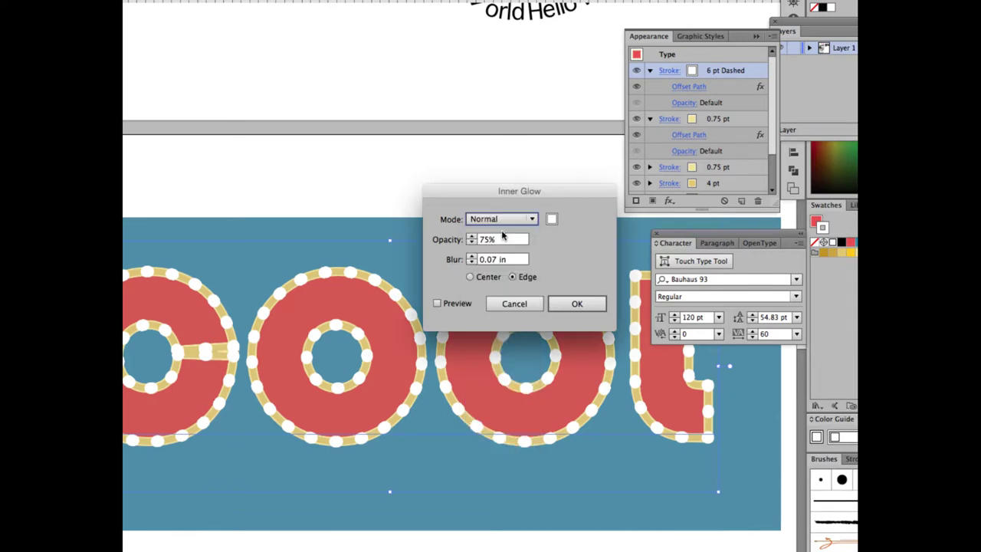
Set the inner glow's colour to bright yellow, FFFF2C.
{"action": "left_click", "coordinate": [552, 221]}
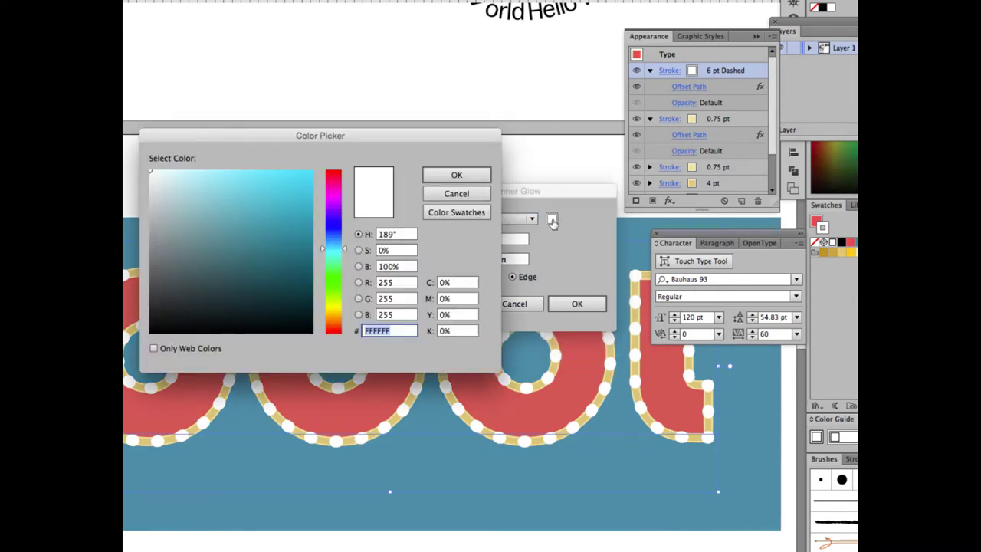
{"action": "left_click", "coordinate": [334, 307]}
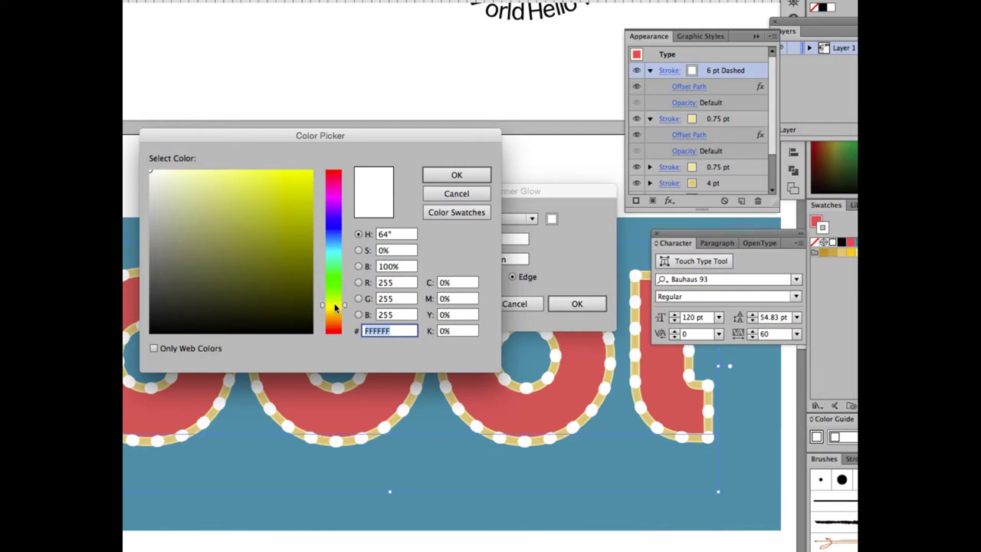
{"action": "left_click_drag", "start_coordinate": [334, 307], "coordinate": [338, 308]}
{"action": "left_click", "coordinate": [268, 173]}
{"action": "left_click_drag", "start_coordinate": [268, 174], "coordinate": [285, 168]}
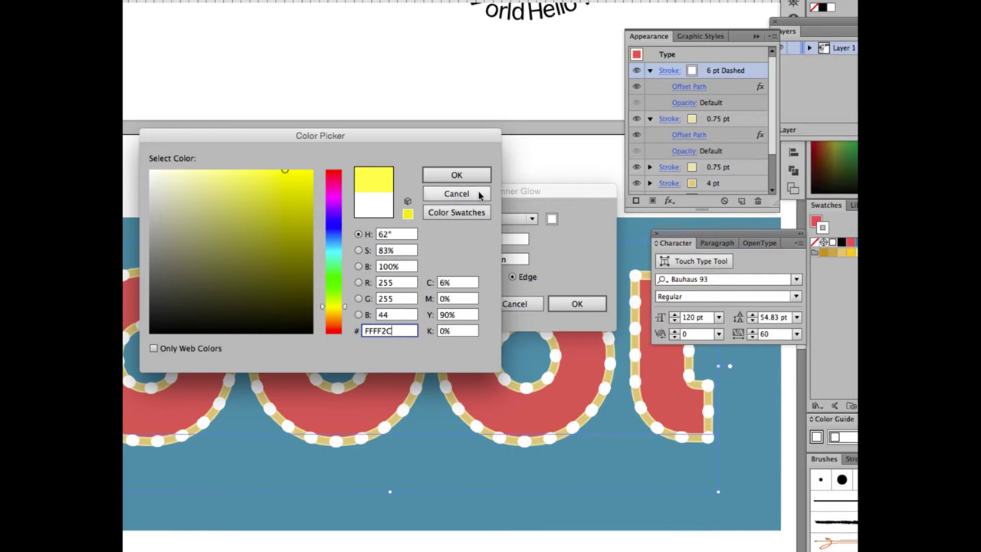
{"action": "left_click", "coordinate": [457, 176]}
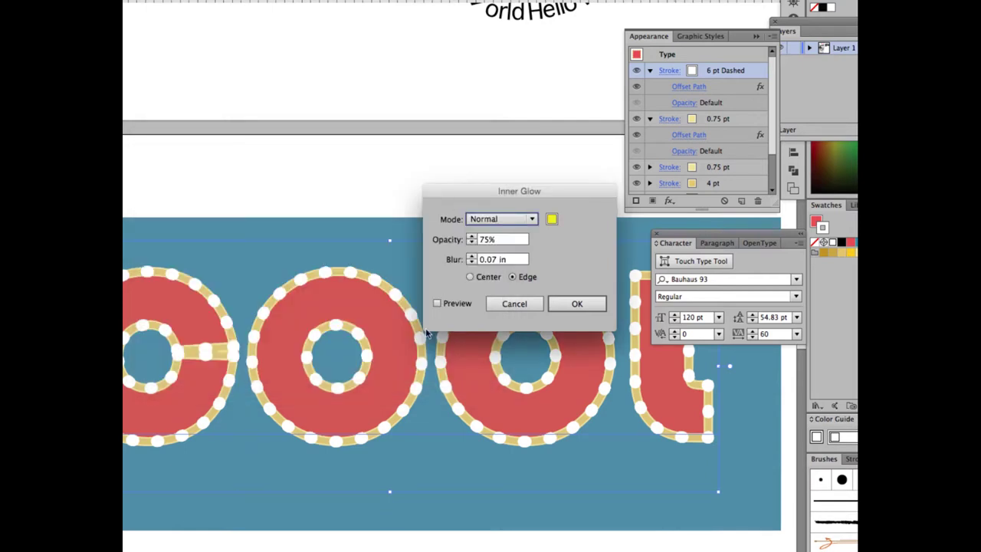
Preview the inner glow and set its blur to 2 pt.
{"action": "left_click", "coordinate": [436, 303]}
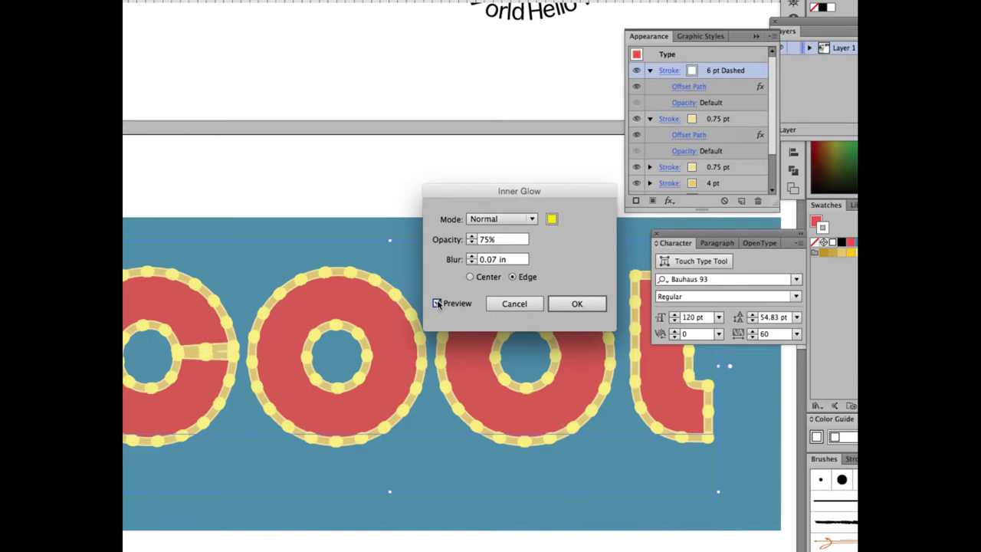
{"action": "left_click", "coordinate": [438, 303]}
{"action": "left_click", "coordinate": [473, 259]}
{"action": "type", "text": "0.1 in"}
{"action": "left_click", "coordinate": [473, 257]}
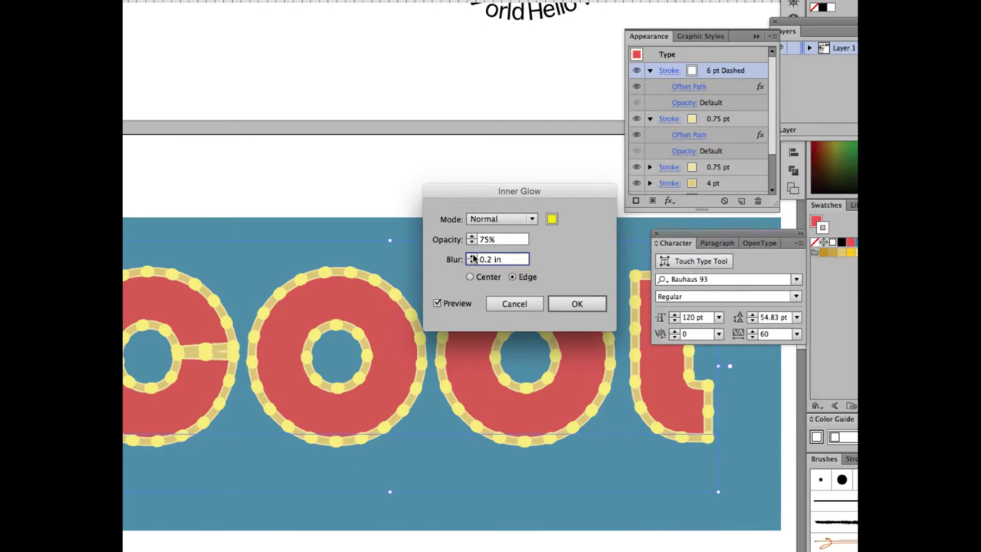
{"action": "left_click", "coordinate": [473, 258]}
{"action": "left_click", "coordinate": [472, 258]}
{"action": "type", "text": "2pt"}
{"action": "left_click", "coordinate": [502, 243]}
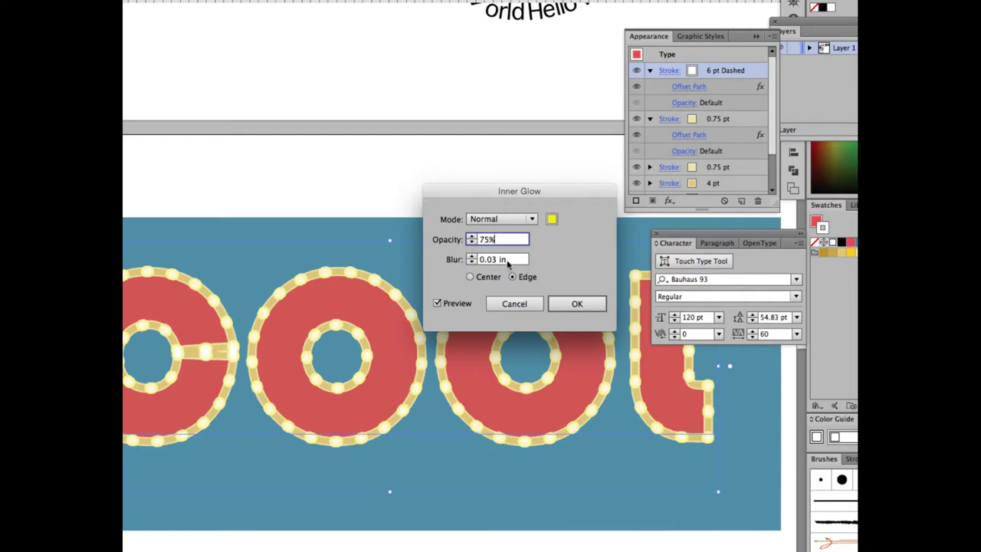
{"action": "left_click", "coordinate": [507, 261]}
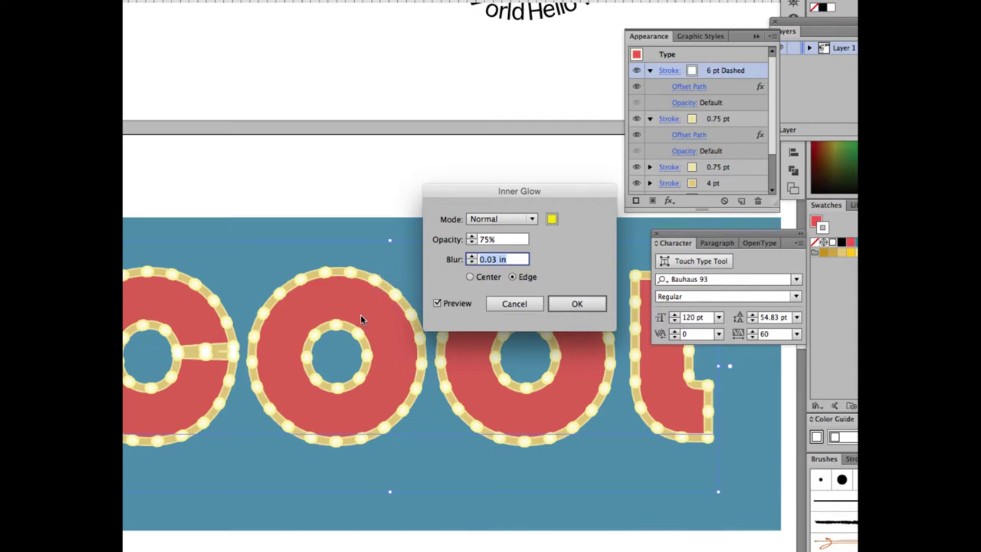
Compare the inner glow's Center and Edge options, and apply the effect with Edge.
{"action": "left_click", "coordinate": [470, 277]}
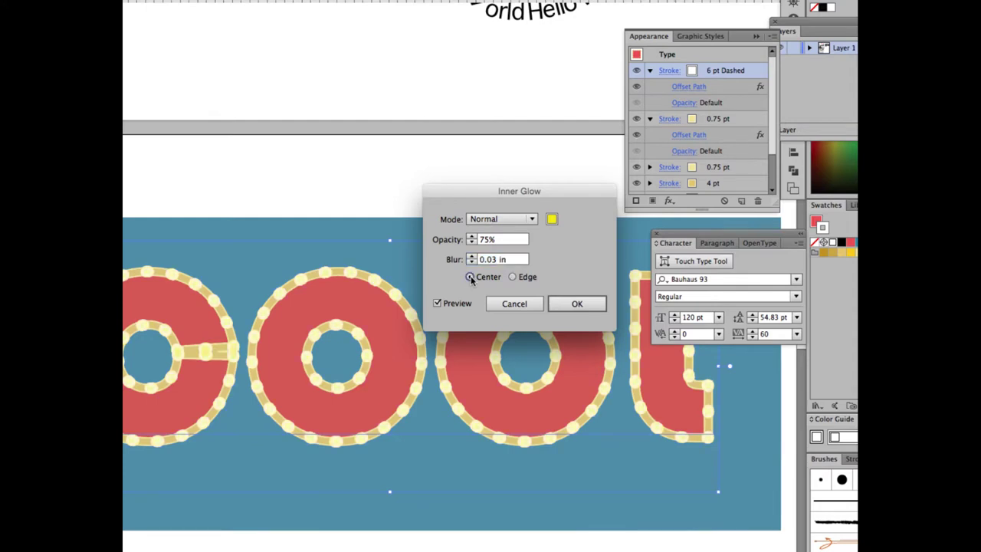
{"action": "left_click", "coordinate": [512, 276]}
{"action": "left_click", "coordinate": [470, 277]}
{"action": "left_click", "coordinate": [511, 276]}
{"action": "left_click", "coordinate": [587, 303]}
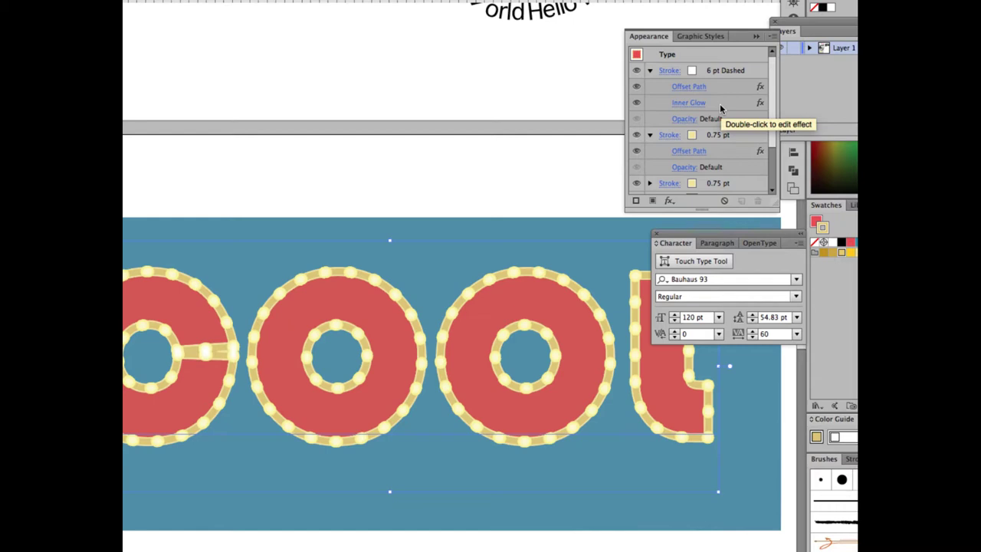
Add an Illustrator Outer Glow effect to the white 6 pt dashed stroke and set its blending mode to Normal.
{"action": "mouse_move", "coordinate": [689, 87]}
{"action": "left_mouse_down"}
{"action": "mouse_move", "coordinate": [689, 98]}
{"action": "mouse_move", "coordinate": [682, 88]}
{"action": "left_mouse_up"}
{"action": "left_click", "coordinate": [668, 70]}
{"action": "left_click", "coordinate": [718, 61]}
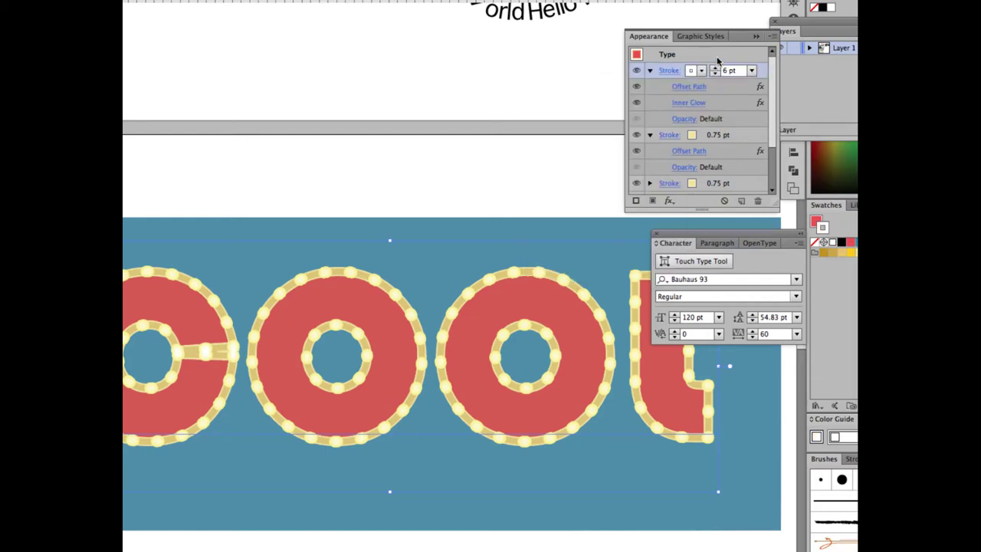
{"action": "left_click", "coordinate": [670, 201]}
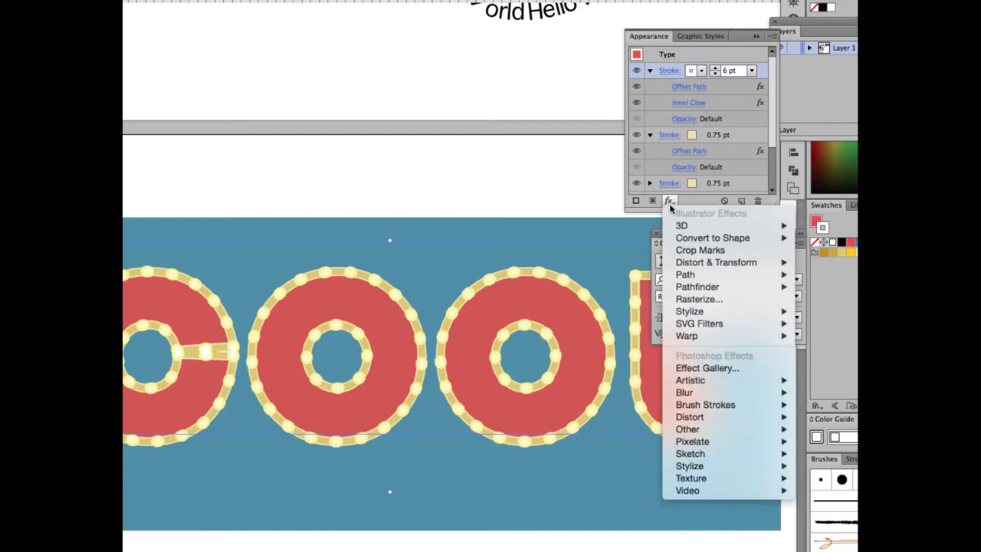
{"action": "mouse_move", "coordinate": [690, 311]}
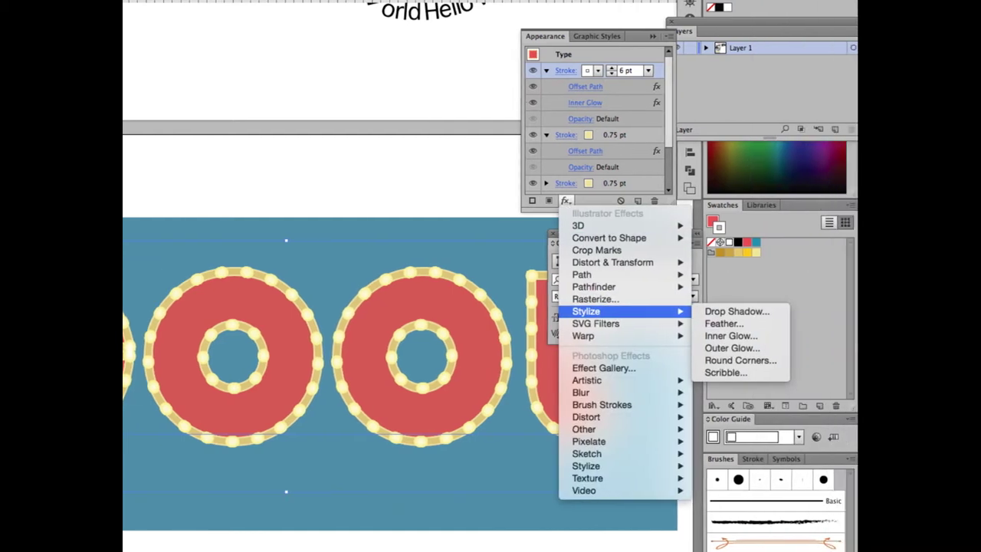
{"action": "left_click", "coordinate": [741, 347]}
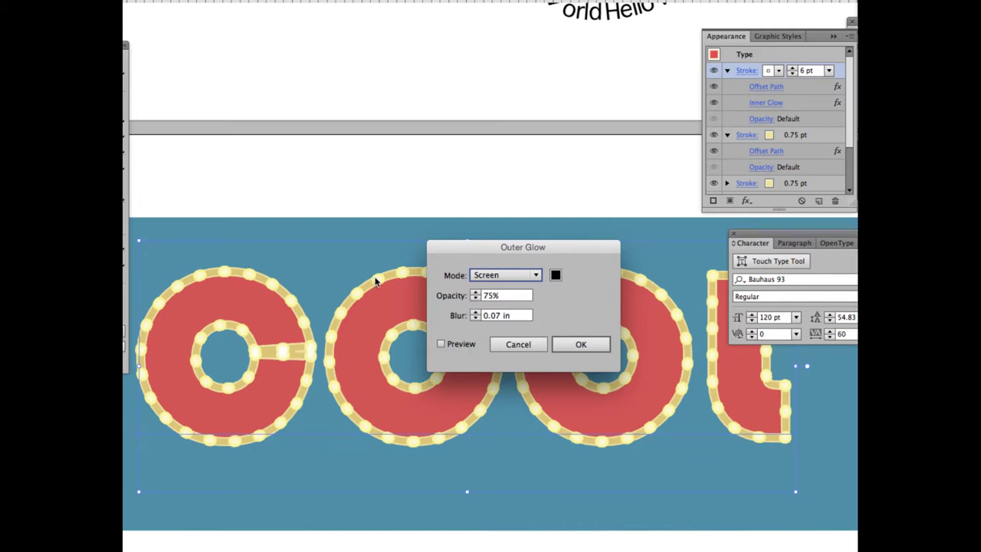
{"action": "left_click", "coordinate": [504, 277]}
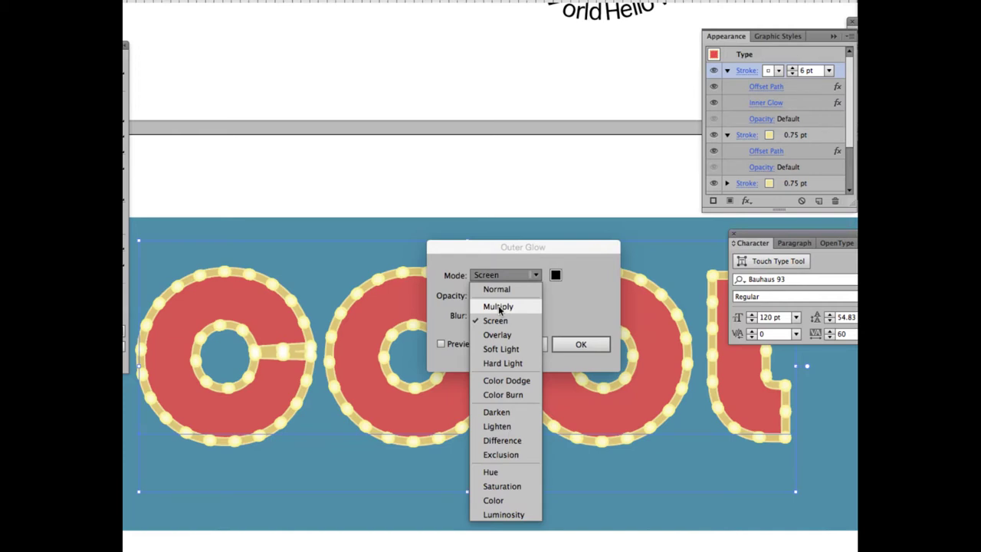
{"action": "left_click", "coordinate": [498, 308]}
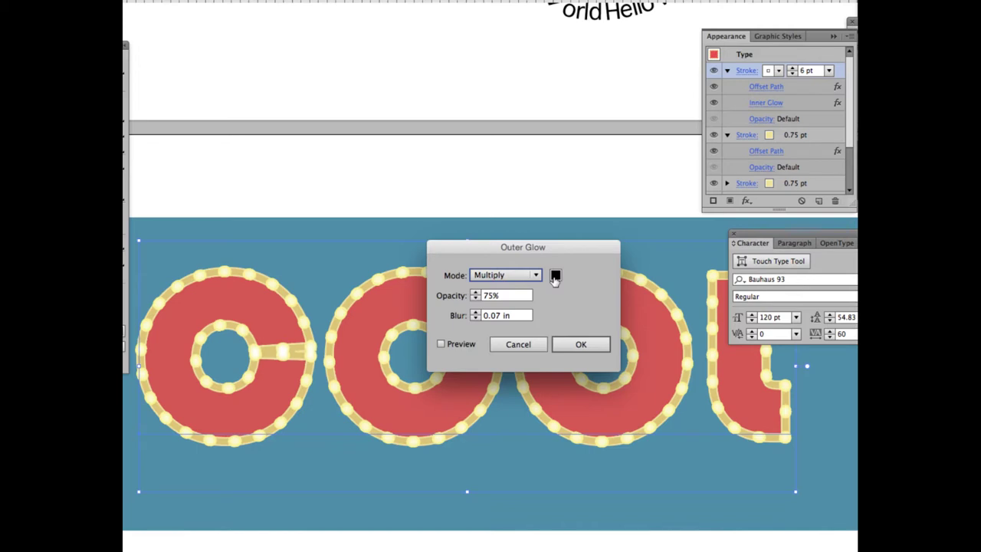
{"action": "left_click", "coordinate": [510, 278]}
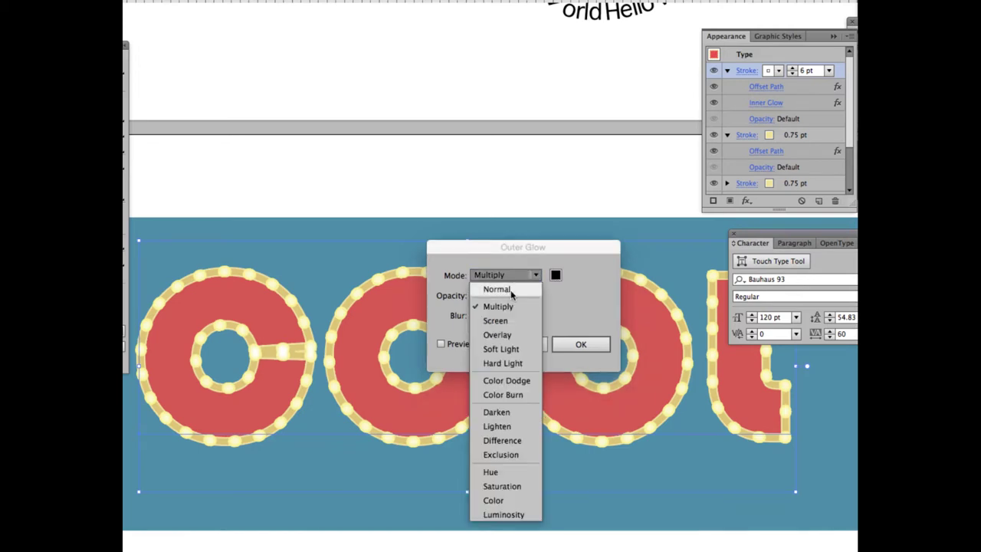
{"action": "left_click", "coordinate": [503, 290]}
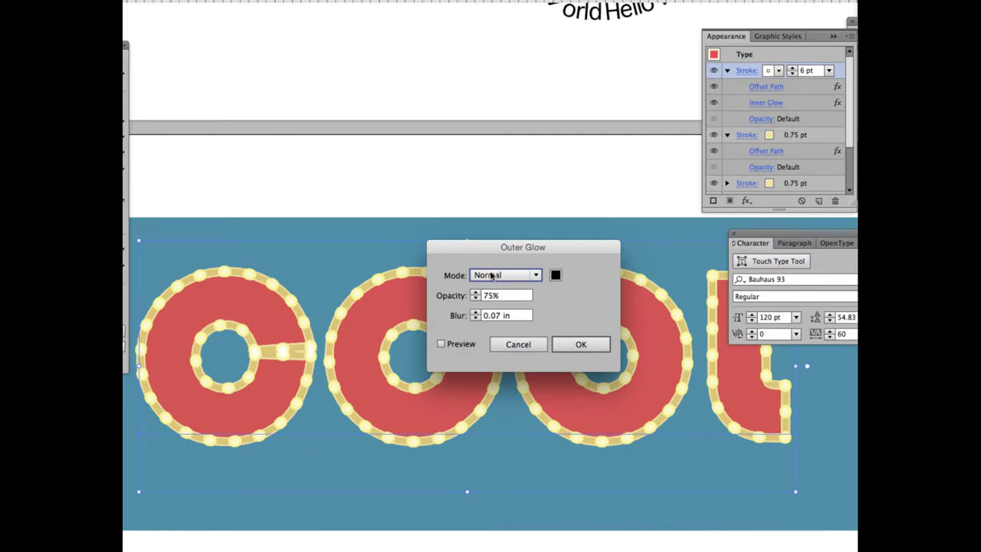
Set the outer glow's colour to pale yellow, F7F2BA.
{"action": "left_click", "coordinate": [556, 275]}
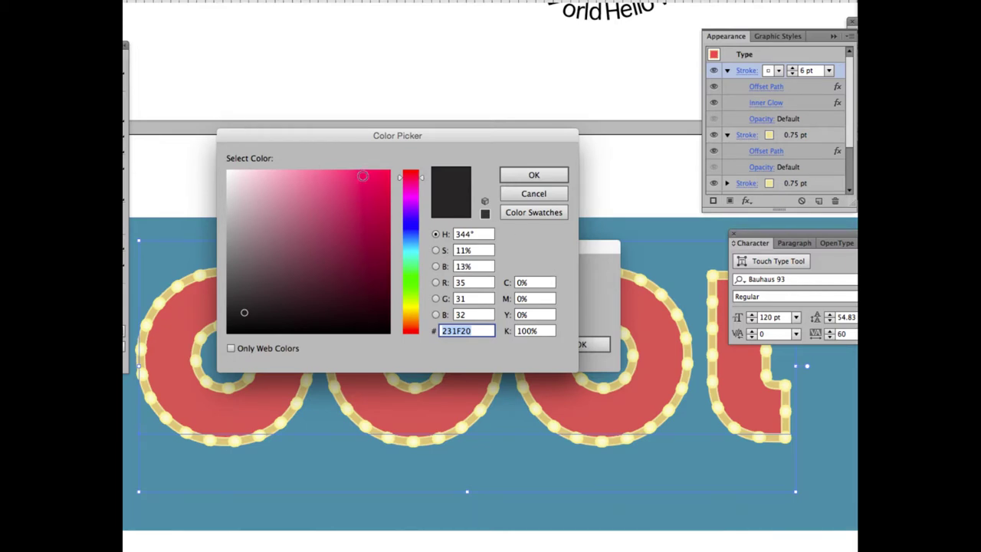
{"action": "left_click", "coordinate": [412, 306]}
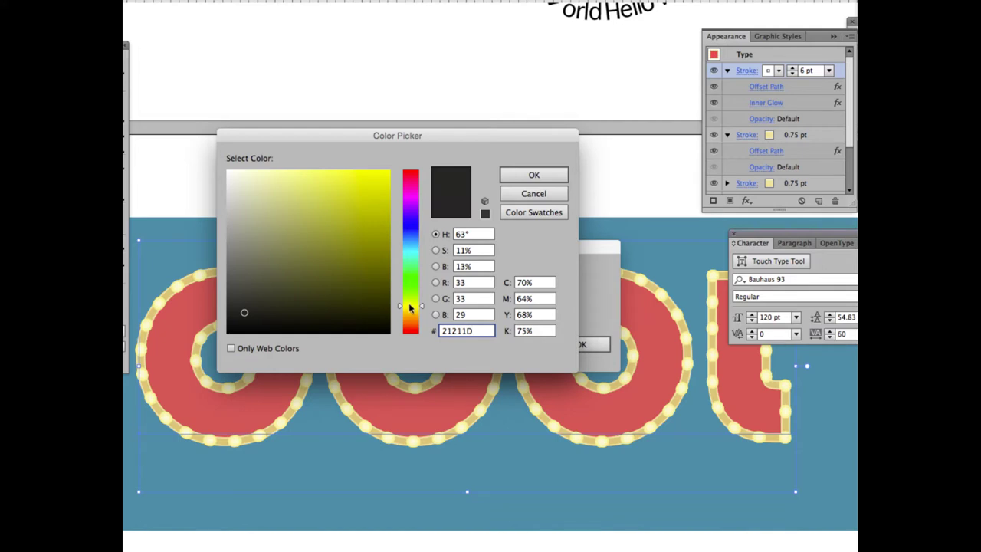
{"action": "left_click", "coordinate": [410, 309]}
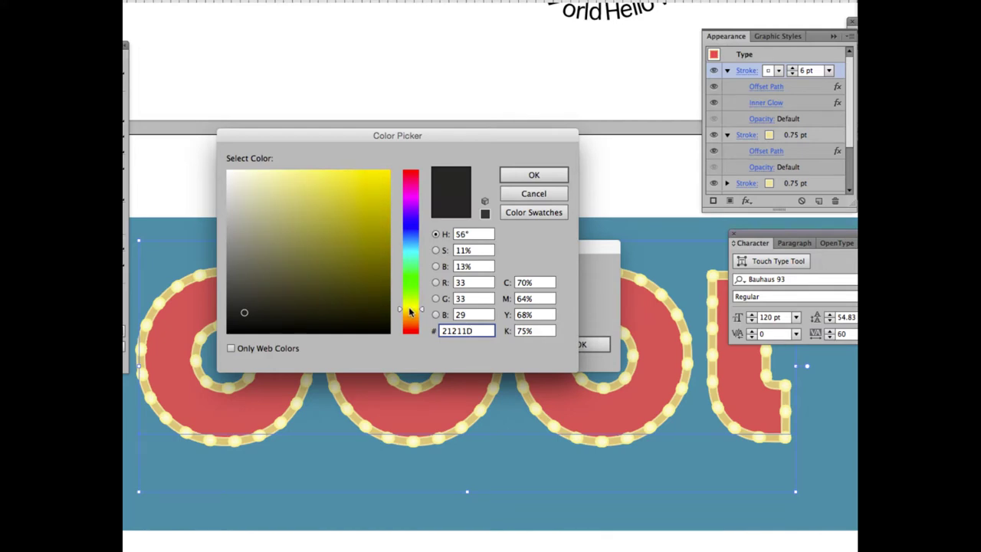
{"action": "left_click", "coordinate": [268, 174]}
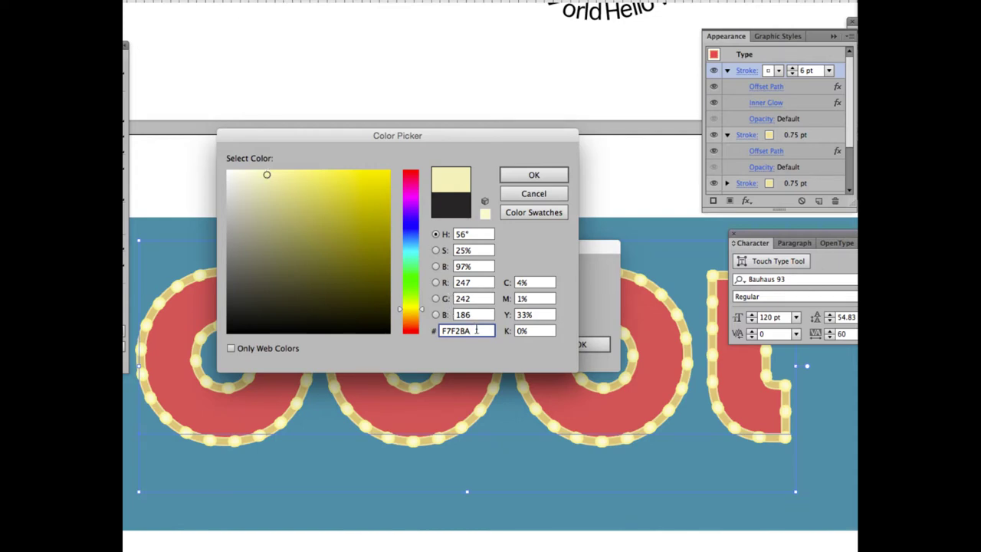
{"action": "left_click_drag", "start_coordinate": [476, 330], "coordinate": [438, 331]}
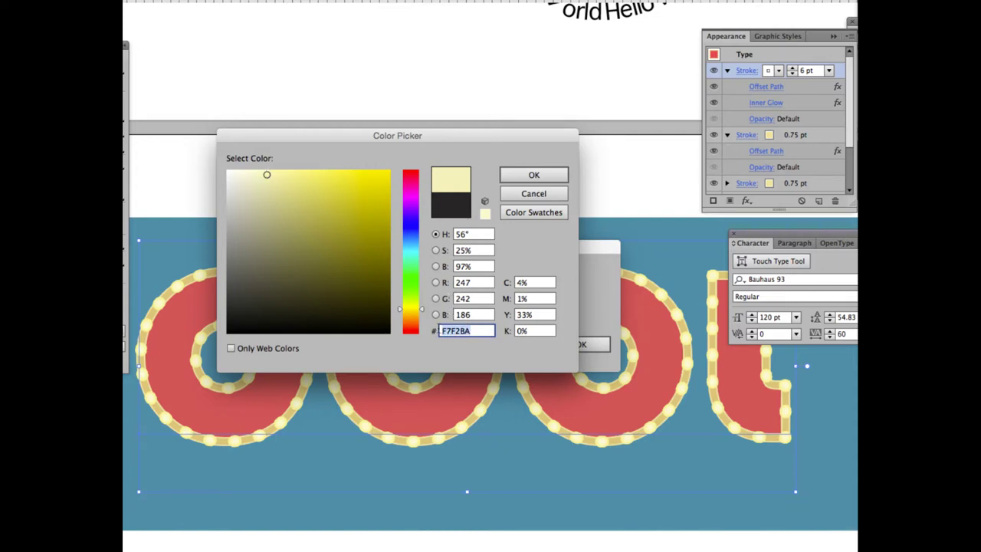
{"action": "left_click", "coordinate": [526, 175]}
Preview the outer glow, set its opacity to 72% and blur to 1 pt, and apply the effect.
{"action": "left_click", "coordinate": [441, 345]}
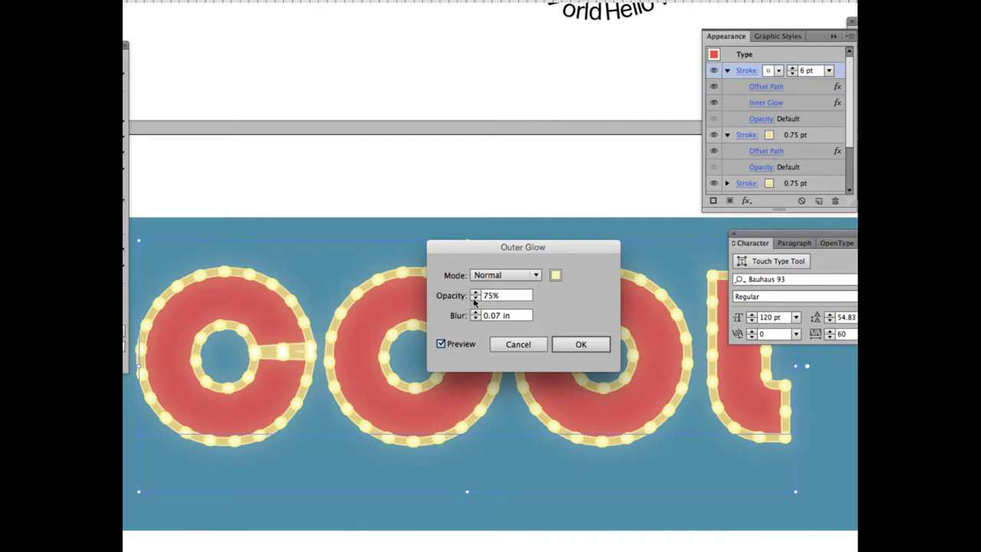
{"action": "left_click", "coordinate": [475, 298]}
{"action": "left_click", "coordinate": [475, 298]}
{"action": "left_click", "coordinate": [475, 298]}
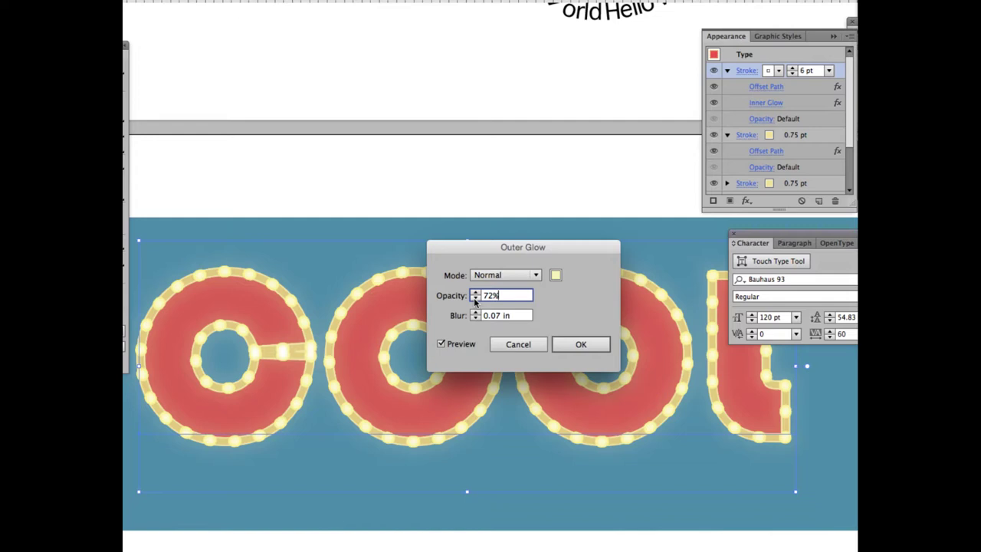
{"action": "double_click", "coordinate": [495, 316]}
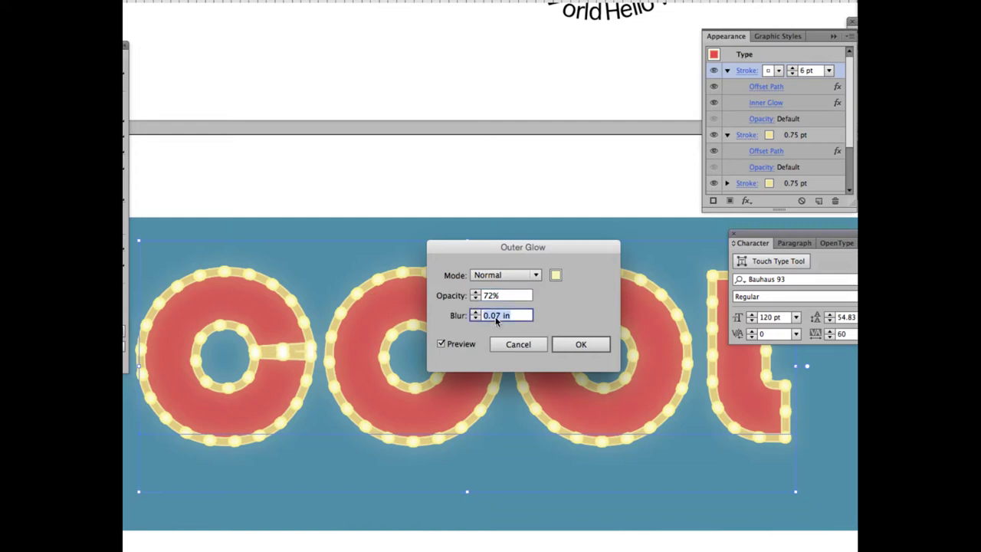
{"action": "type", "text": "1pt"}
{"action": "left_click", "coordinate": [529, 295]}
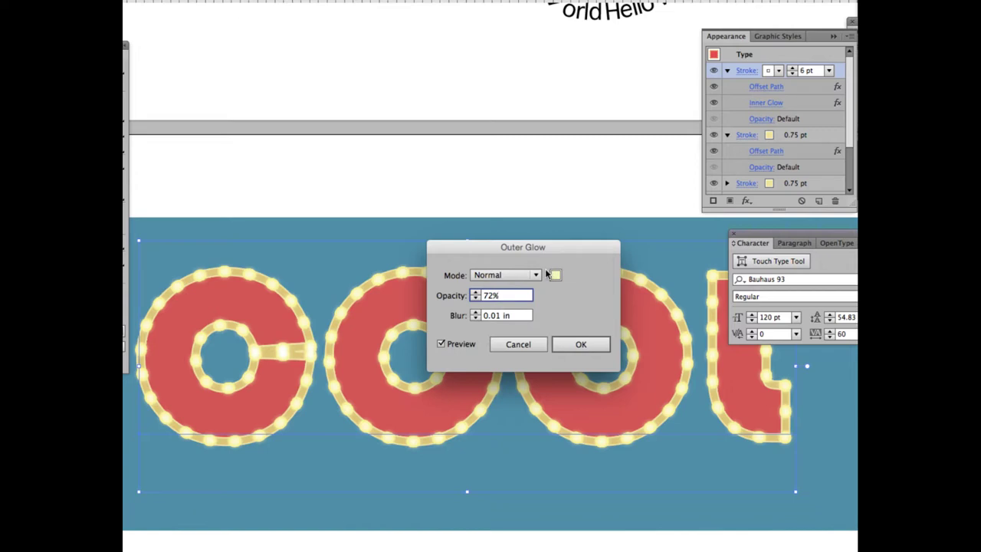
{"action": "left_click", "coordinate": [581, 344]}
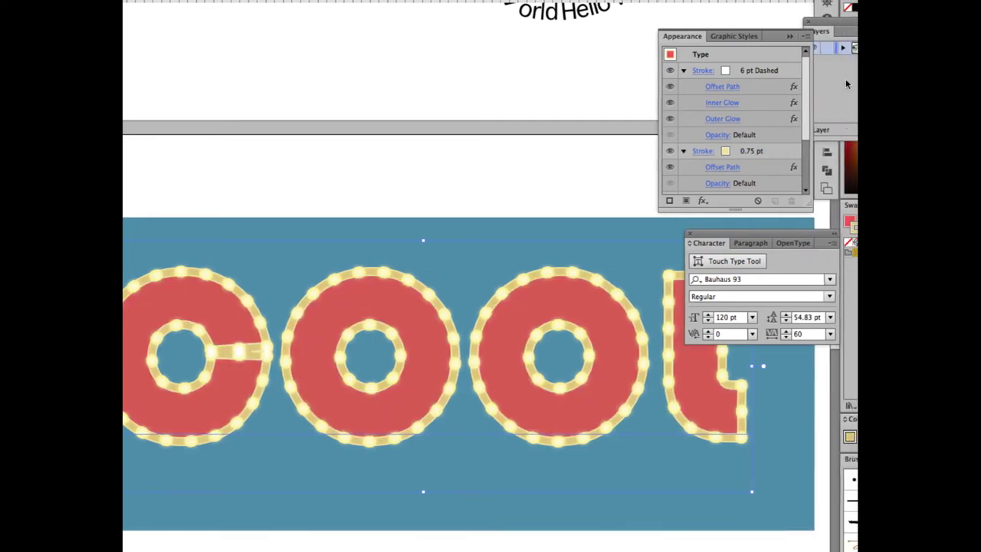
Duplicate the Outer Glow effect on the white 6 pt dashed stroke.
{"action": "left_click", "coordinate": [775, 124]}
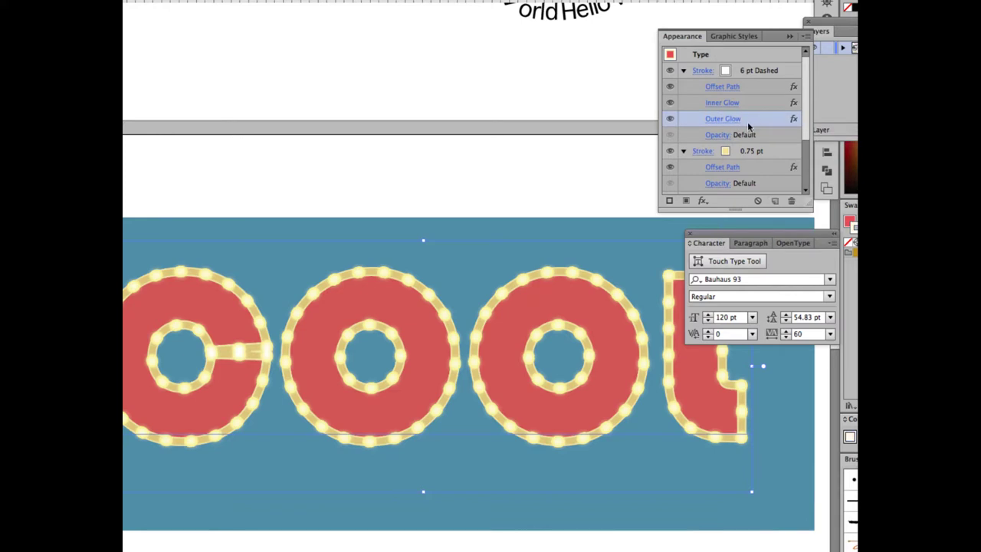
{"action": "left_click", "coordinate": [805, 37]}
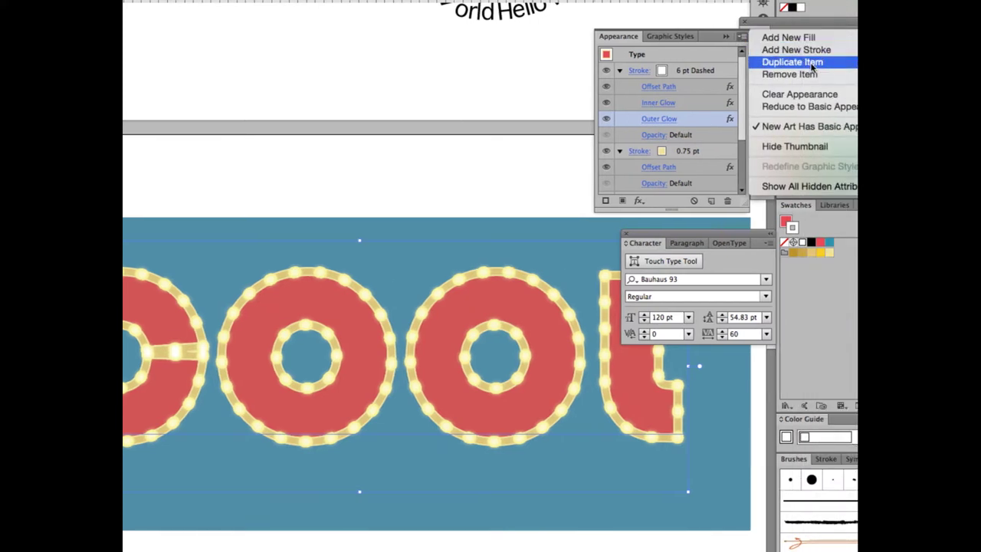
{"action": "left_click", "coordinate": [792, 62]}
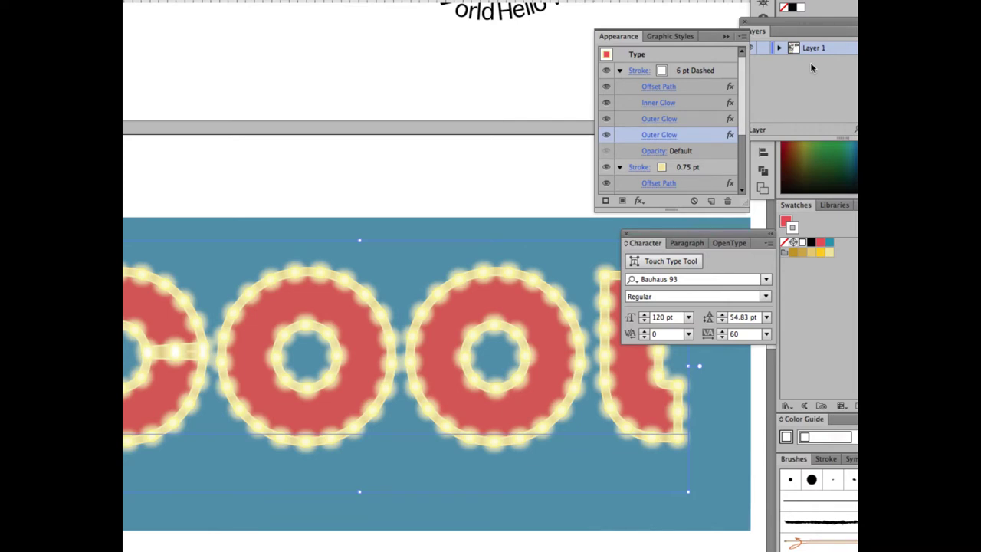
Open the duplicated outer glow's settings with preview on and set its blending mode to Multiply.
{"action": "left_click", "coordinate": [659, 136]}
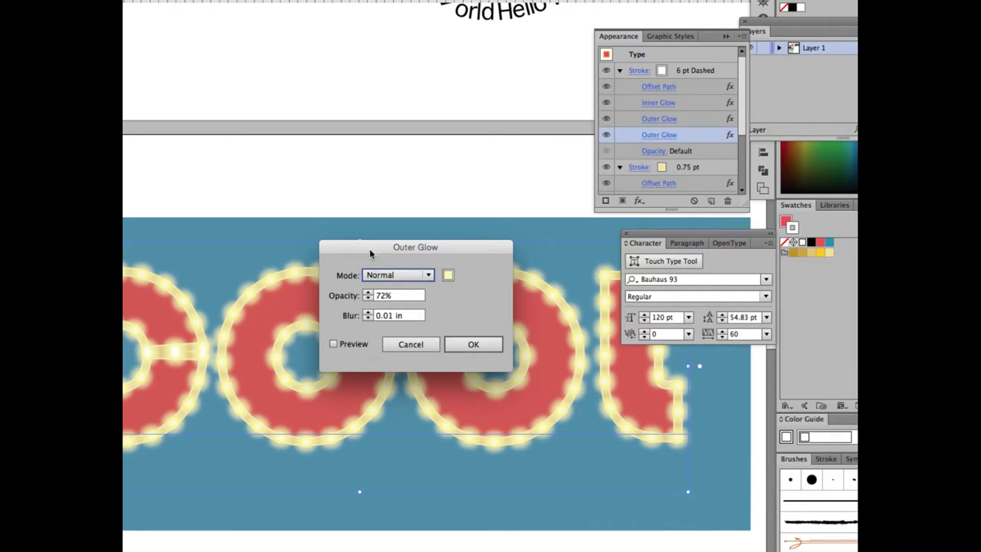
{"action": "left_click_drag", "start_coordinate": [369, 248], "coordinate": [481, 192]}
{"action": "left_click", "coordinate": [445, 288]}
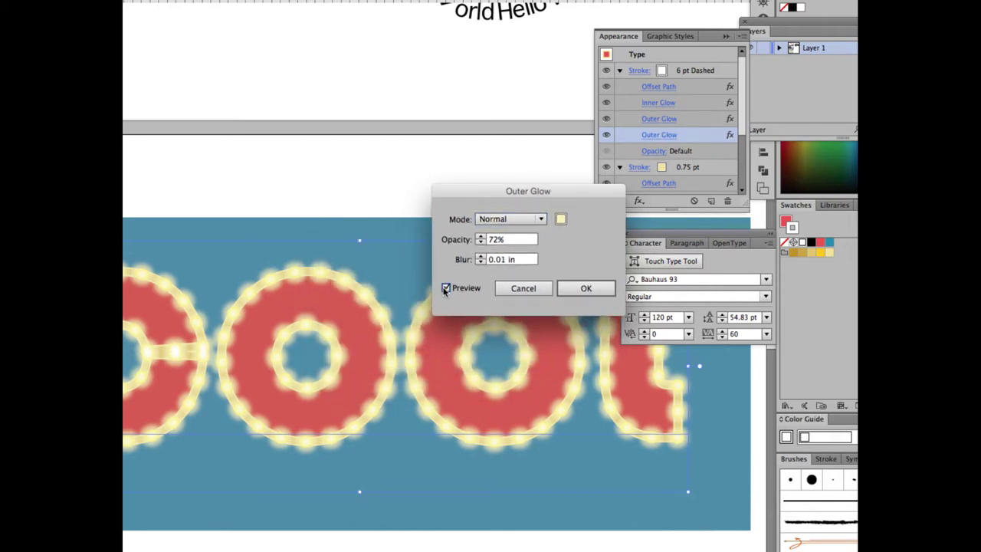
{"action": "left_click", "coordinate": [527, 221]}
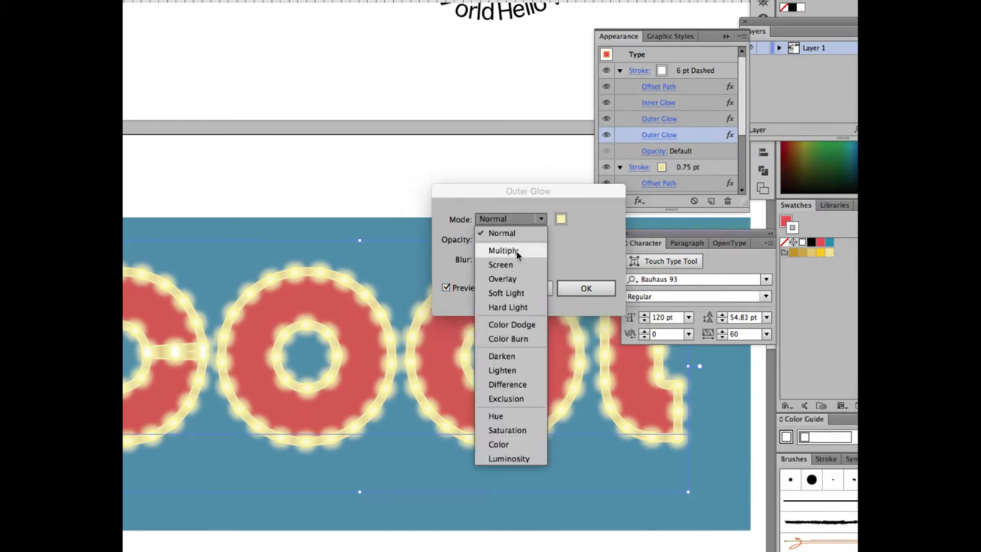
{"action": "left_click", "coordinate": [516, 252]}
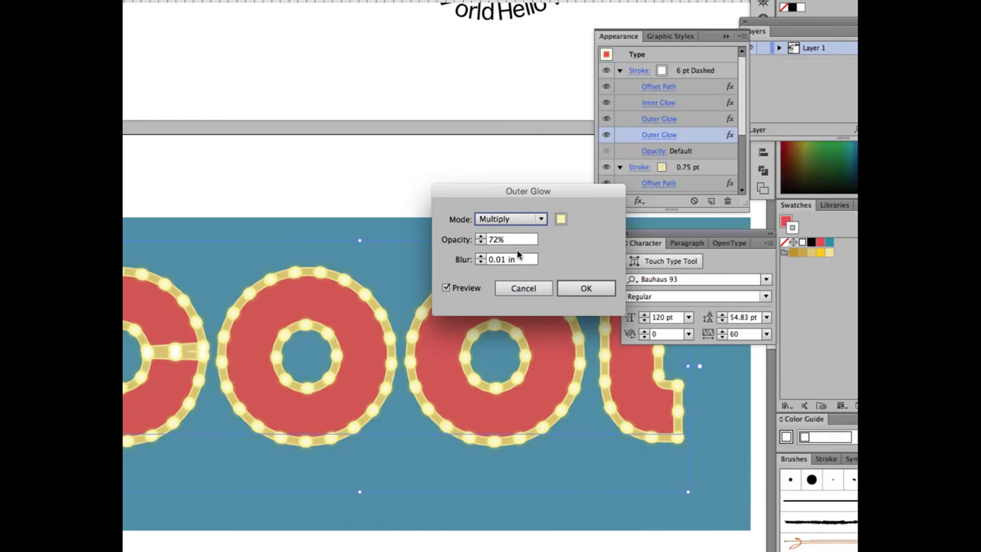
{"action": "left_click", "coordinate": [512, 220]}
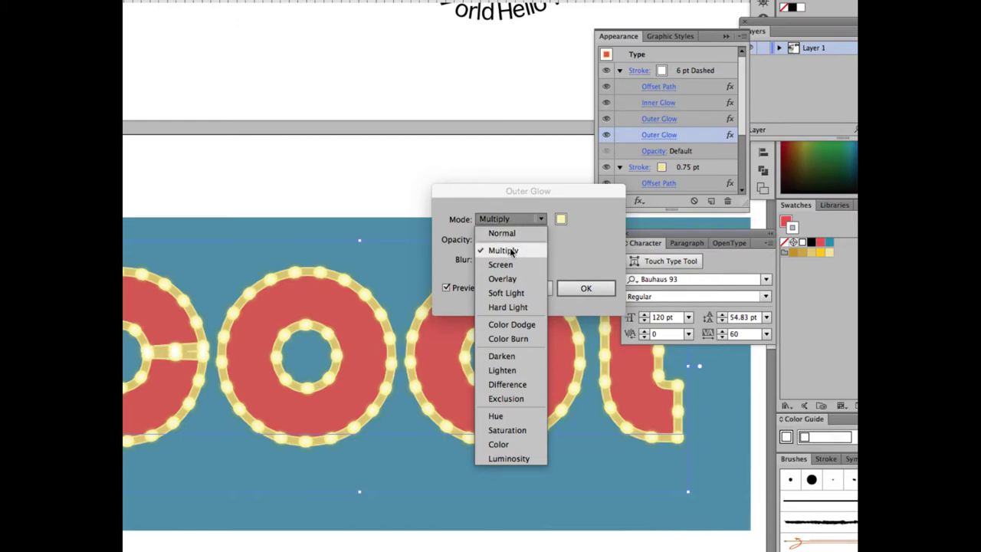
{"action": "left_click", "coordinate": [512, 252]}
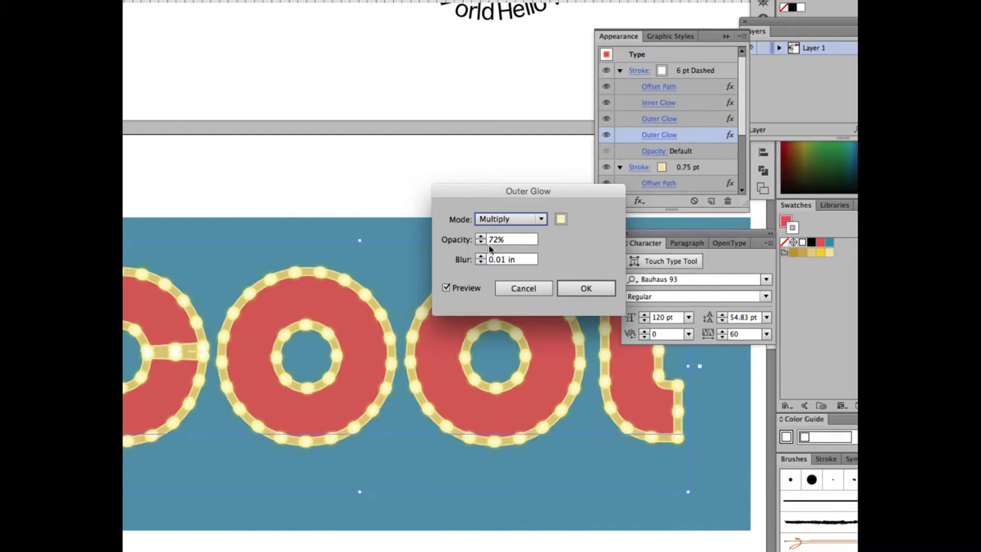
Try different opacity levels for the duplicated outer glow and set it to 46%.
{"action": "left_click", "coordinate": [480, 237]}
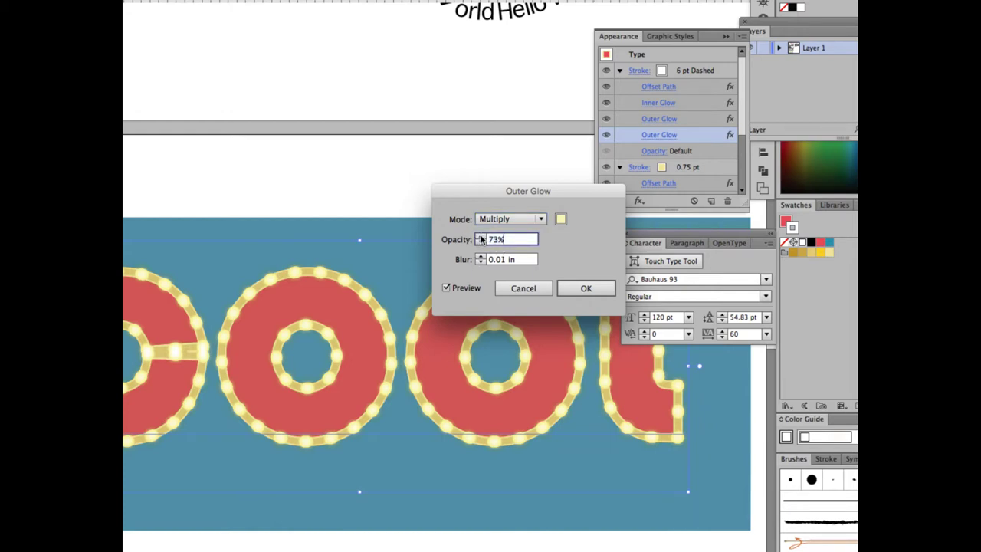
{"action": "left_click", "coordinate": [481, 237]}
{"action": "left_click", "coordinate": [480, 242]}
{"action": "left_click", "coordinate": [481, 242]}
{"action": "left_click", "coordinate": [481, 242]}
{"action": "left_click", "coordinate": [480, 242]}
{"action": "left_click", "coordinate": [480, 242]}
{"action": "left_click", "coordinate": [481, 242]}
{"action": "left_click", "coordinate": [480, 242]}
{"action": "left_click", "coordinate": [510, 261]}
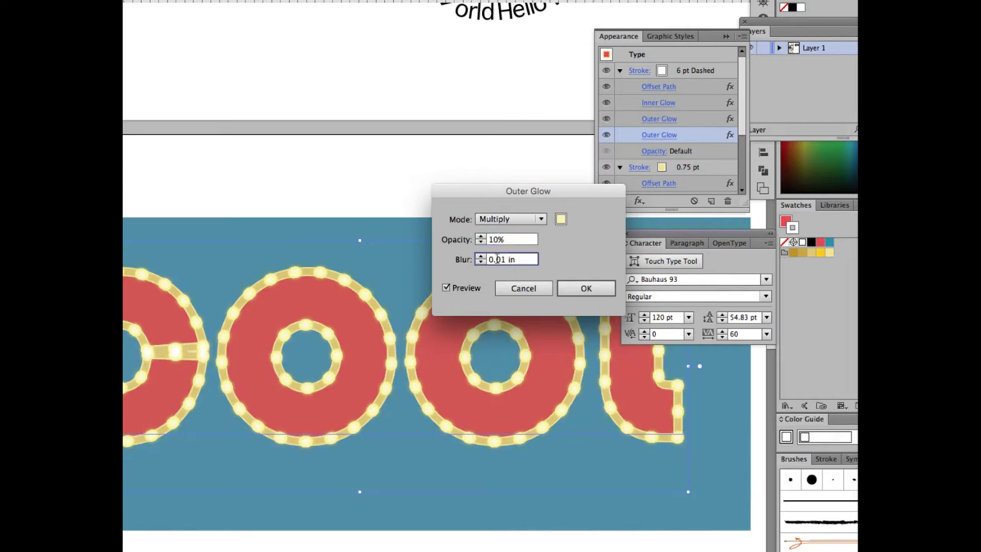
{"action": "left_click", "coordinate": [480, 236]}
{"action": "left_click", "coordinate": [480, 236]}
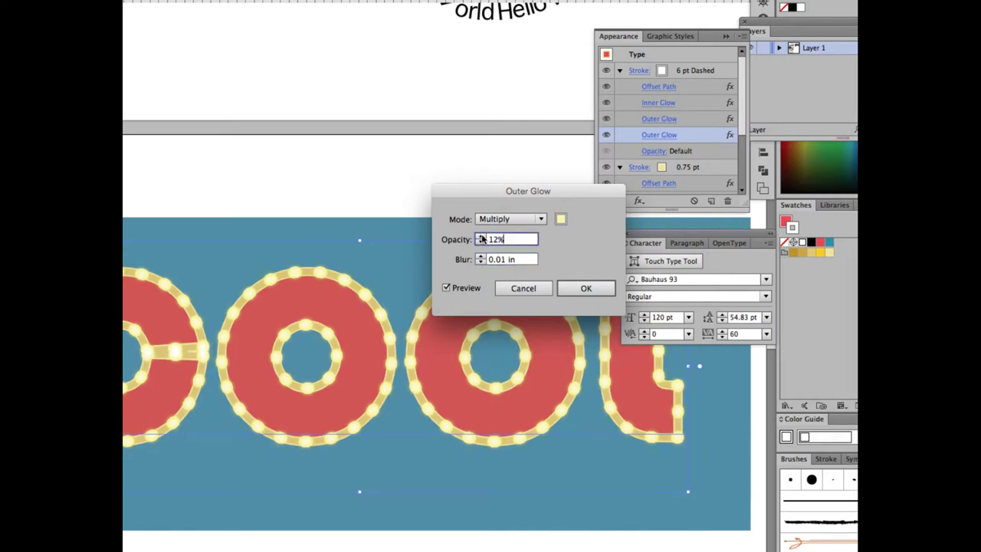
{"action": "left_click", "coordinate": [480, 236]}
{"action": "left_click", "coordinate": [480, 237]}
{"action": "left_click", "coordinate": [480, 236]}
{"action": "left_click", "coordinate": [481, 236]}
{"action": "left_click", "coordinate": [480, 237]}
{"action": "left_click", "coordinate": [480, 236]}
{"action": "left_click", "coordinate": [480, 236]}
{"action": "left_click", "coordinate": [480, 237]}
{"action": "key", "text": "Up"}
{"action": "key", "text": "Up"}
{"action": "left_click", "coordinate": [481, 236]}
{"action": "left_click", "coordinate": [481, 236]}
{"action": "left_click", "coordinate": [481, 236]}
{"action": "left_click", "coordinate": [481, 236]}
{"action": "left_click", "coordinate": [481, 236]}
{"action": "left_click", "coordinate": [481, 236]}
{"action": "left_click", "coordinate": [481, 236]}
{"action": "left_click", "coordinate": [482, 236]}
{"action": "left_click", "coordinate": [481, 236]}
{"action": "left_click", "coordinate": [481, 236]}
{"action": "left_click", "coordinate": [481, 236]}
{"action": "left_click", "coordinate": [481, 236]}
{"action": "left_click", "coordinate": [481, 236]}
{"action": "left_click", "coordinate": [482, 236]}
{"action": "left_click", "coordinate": [481, 236]}
{"action": "left_click", "coordinate": [482, 236]}
{"action": "left_click", "coordinate": [481, 236]}
{"action": "left_click", "coordinate": [481, 236]}
{"action": "left_click", "coordinate": [481, 236]}
{"action": "left_click", "coordinate": [481, 236]}
{"action": "left_click", "coordinate": [481, 236]}
{"action": "left_click", "coordinate": [482, 236]}
{"action": "left_click", "coordinate": [481, 236]}
Change the duplicated outer glow's colour to a more saturated yellow.
{"action": "left_click", "coordinate": [560, 221]}
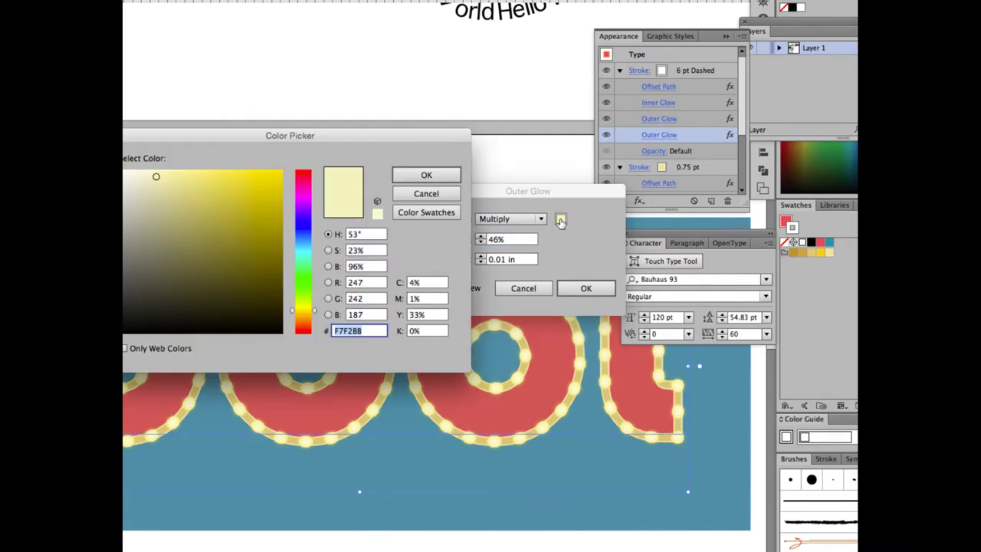
{"action": "left_click_drag", "start_coordinate": [257, 144], "coordinate": [352, 143]}
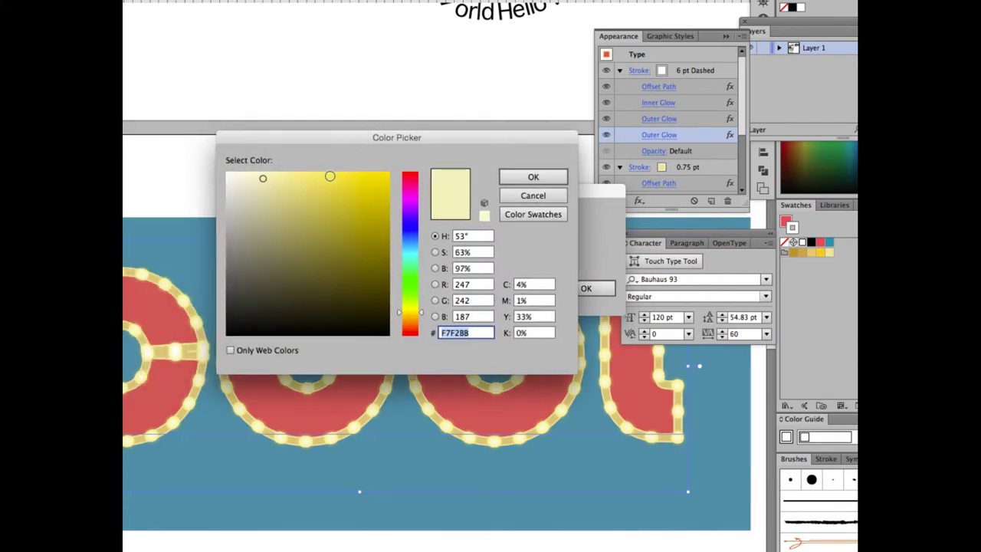
{"action": "left_click", "coordinate": [330, 177]}
{"action": "key", "text": "BackSpace"}
{"action": "key", "text": "BackSpace"}
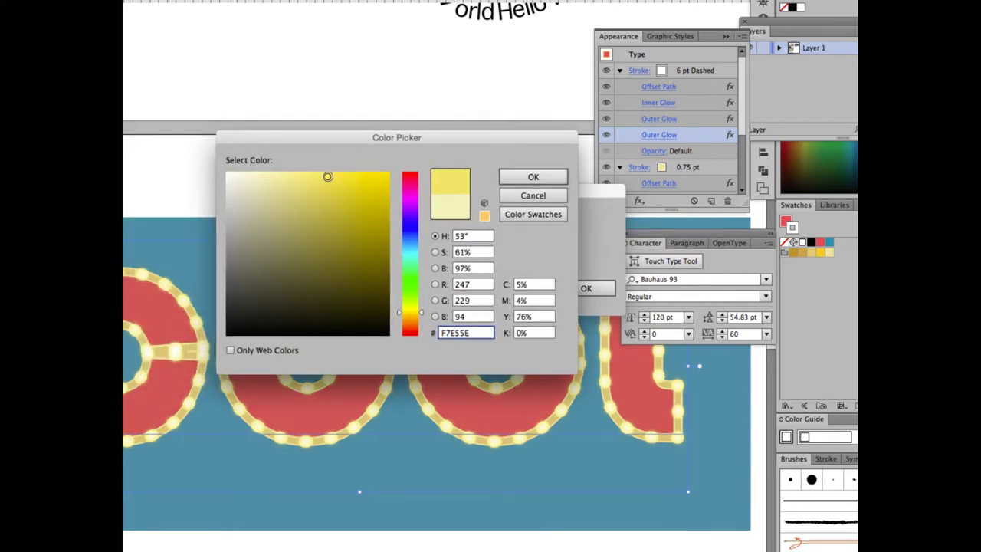
{"action": "type", "text": "61"}
{"action": "left_click", "coordinate": [532, 177]}
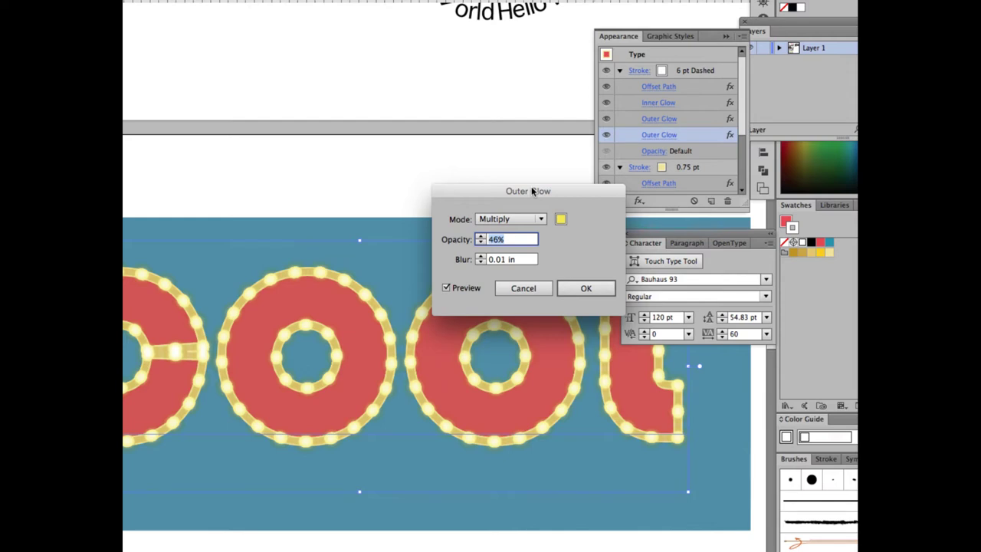
Lower the duplicated outer glow's opacity slightly and apply the effect.
{"action": "left_click", "coordinate": [480, 243]}
{"action": "left_click", "coordinate": [480, 243]}
{"action": "left_click", "coordinate": [481, 243]}
{"action": "left_click", "coordinate": [584, 288]}
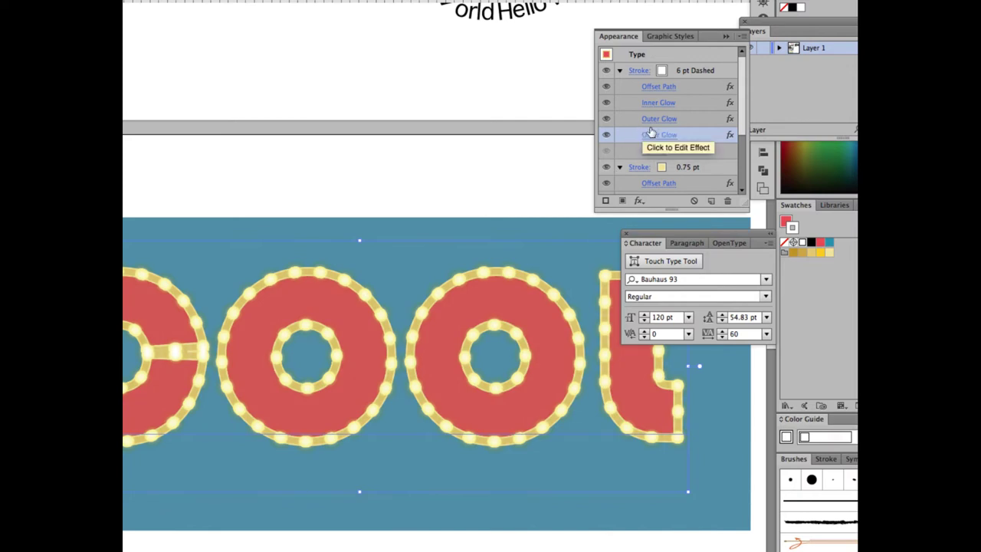
Add an Inner Glow effect to the letters' red fill, with Multiply blending mode and preview on.
{"action": "scroll", "coordinate": [652, 136], "scroll_direction": "down", "scroll_amount": 3}
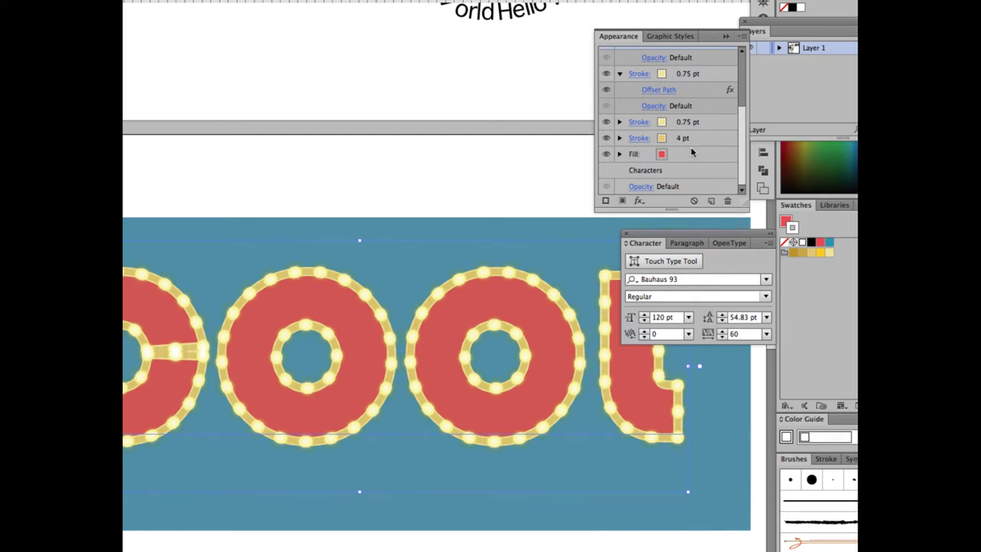
{"action": "left_click", "coordinate": [691, 155]}
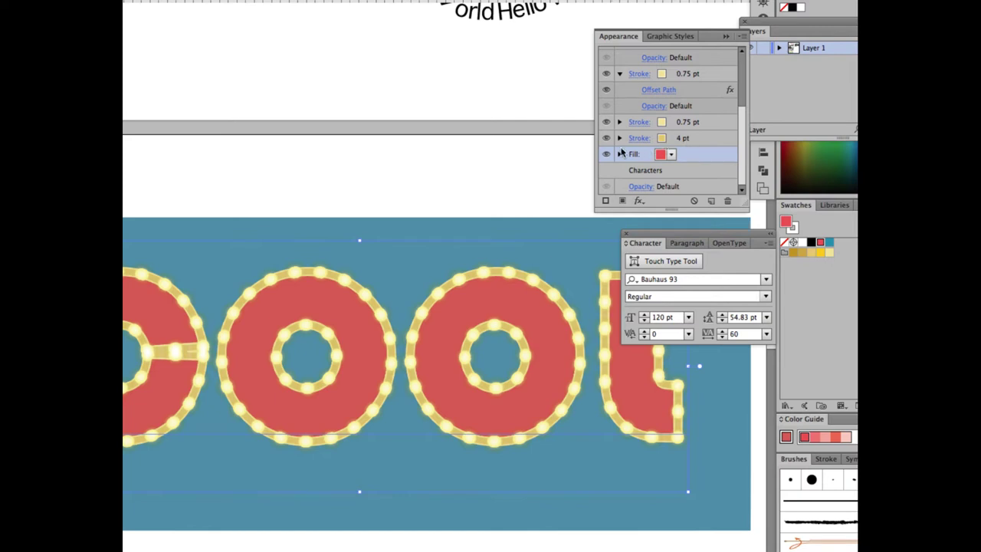
{"action": "left_click", "coordinate": [639, 201]}
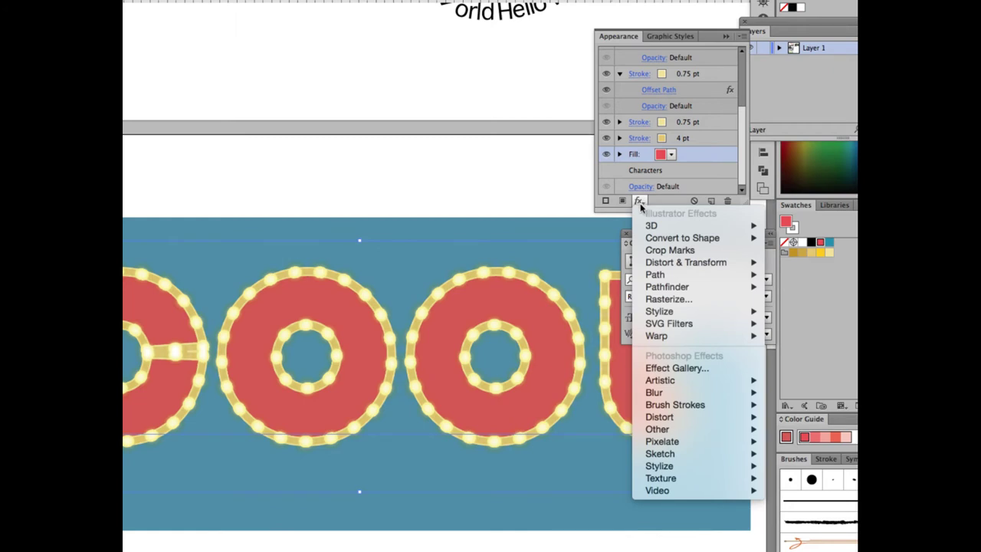
{"action": "mouse_move", "coordinate": [668, 311]}
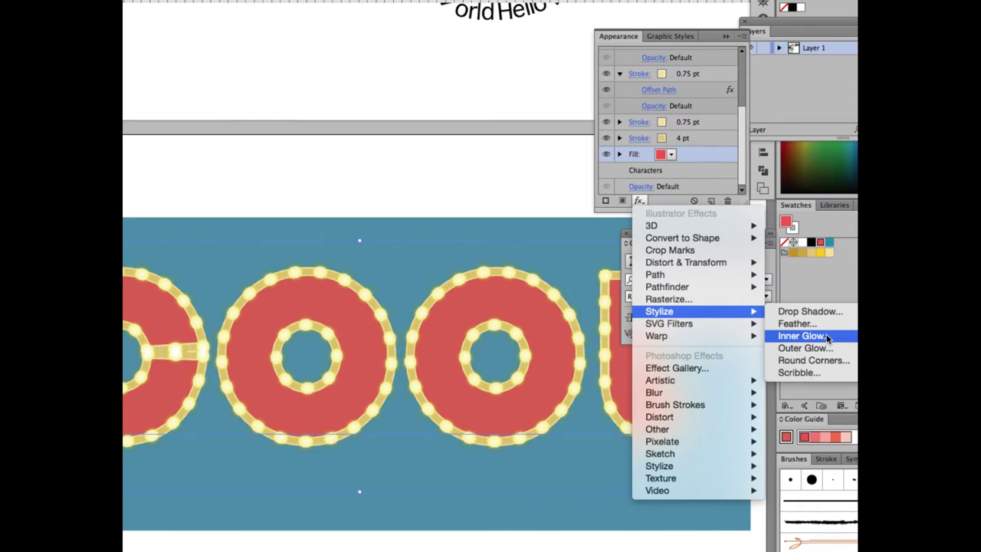
{"action": "left_click", "coordinate": [802, 336]}
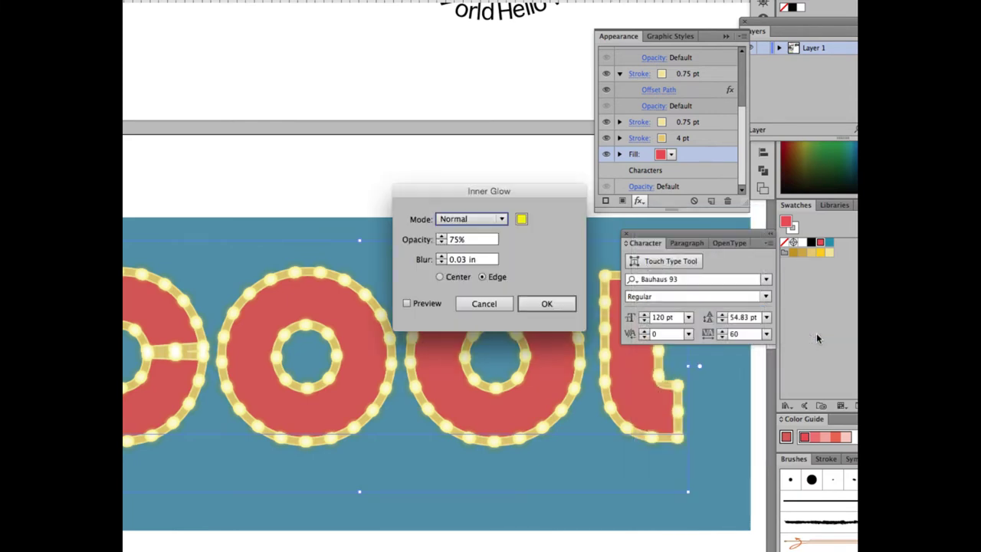
{"action": "left_click", "coordinate": [486, 219]}
{"action": "left_click", "coordinate": [469, 250]}
{"action": "left_click", "coordinate": [407, 303]}
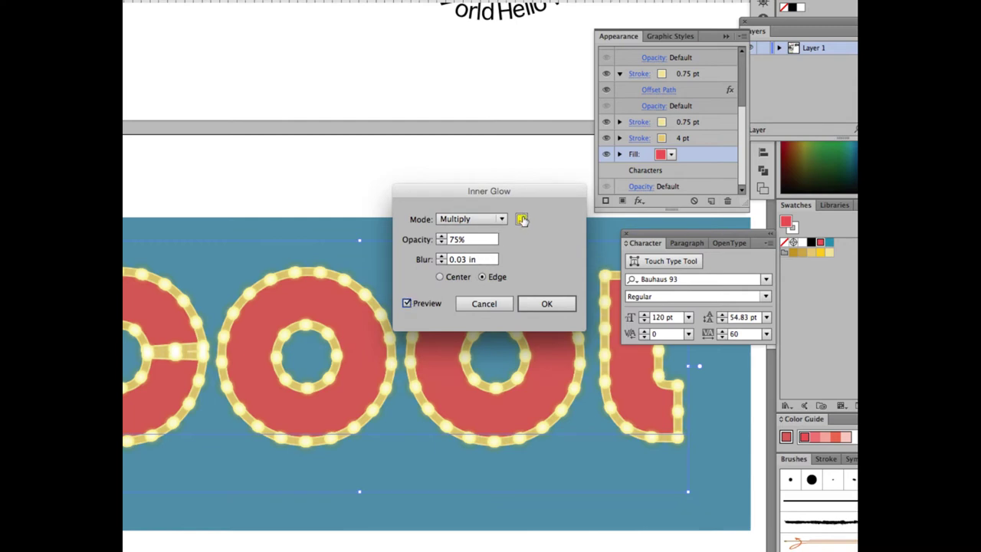
Set the fill's inner glow colour to dark grey 282828.
{"action": "left_click", "coordinate": [522, 220]}
{"action": "left_click_drag", "start_coordinate": [340, 138], "coordinate": [426, 141]}
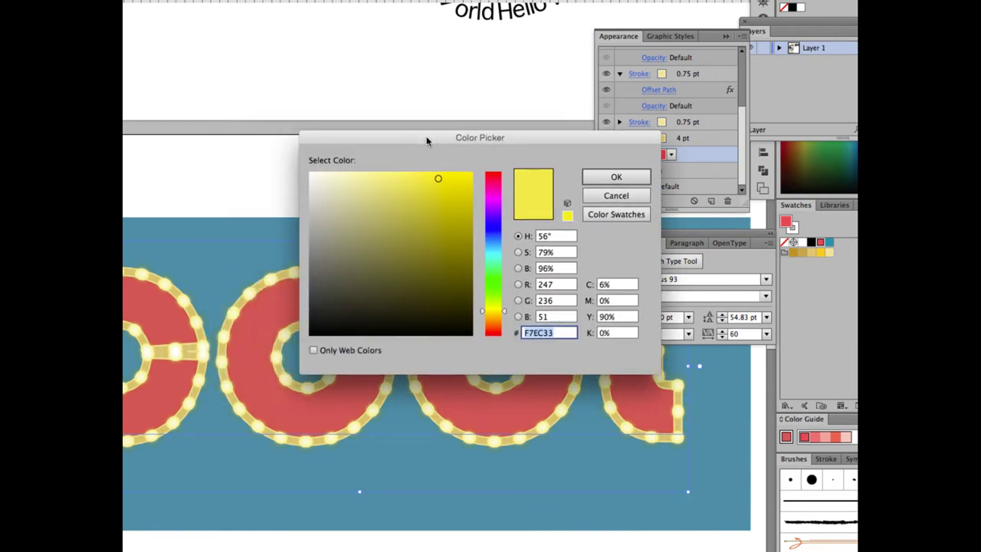
{"action": "left_click", "coordinate": [313, 318]}
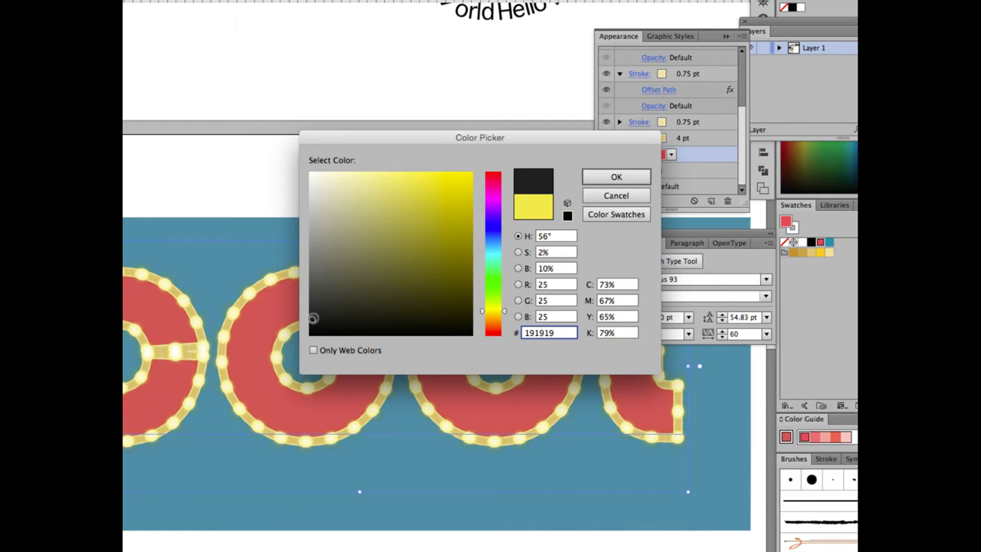
{"action": "left_click_drag", "start_coordinate": [313, 318], "coordinate": [310, 309]}
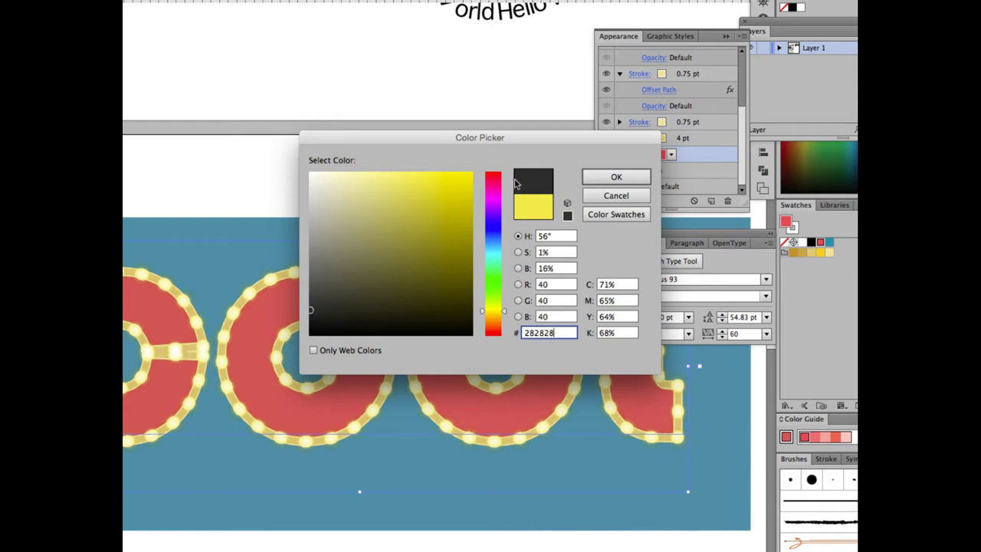
{"action": "left_click", "coordinate": [615, 177]}
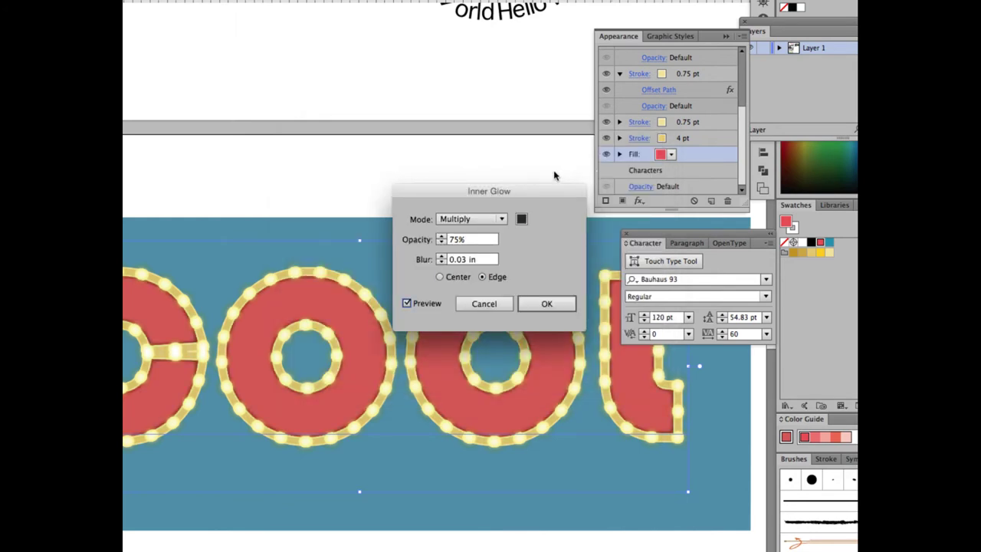
Set the fill's inner glow to 80% opacity and 4 pt blur, and apply the effect.
{"action": "left_click", "coordinate": [443, 240]}
{"action": "left_click", "coordinate": [441, 238]}
{"action": "left_click", "coordinate": [441, 238]}
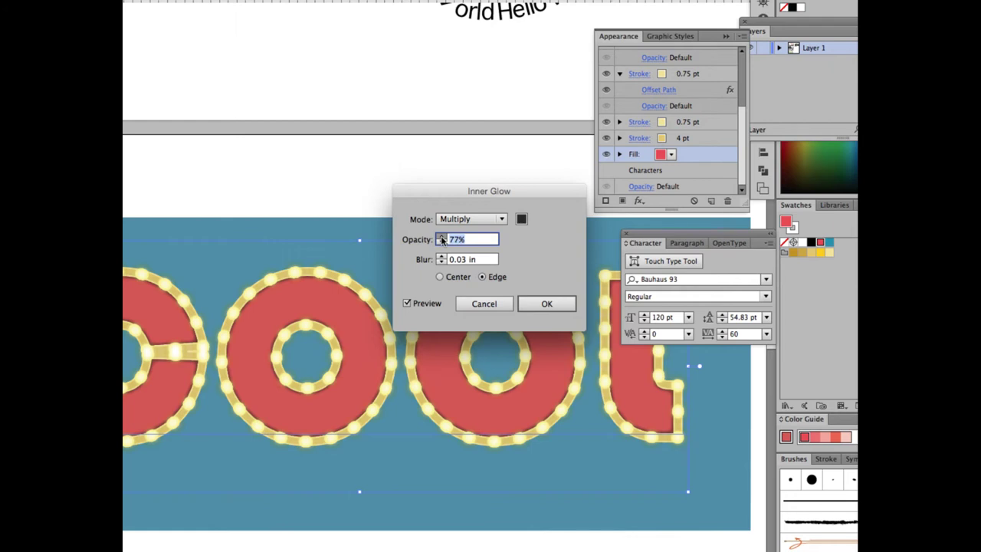
{"action": "left_click", "coordinate": [442, 238]}
{"action": "left_click", "coordinate": [441, 238]}
{"action": "left_click", "coordinate": [441, 238]}
{"action": "left_click", "coordinate": [480, 261]}
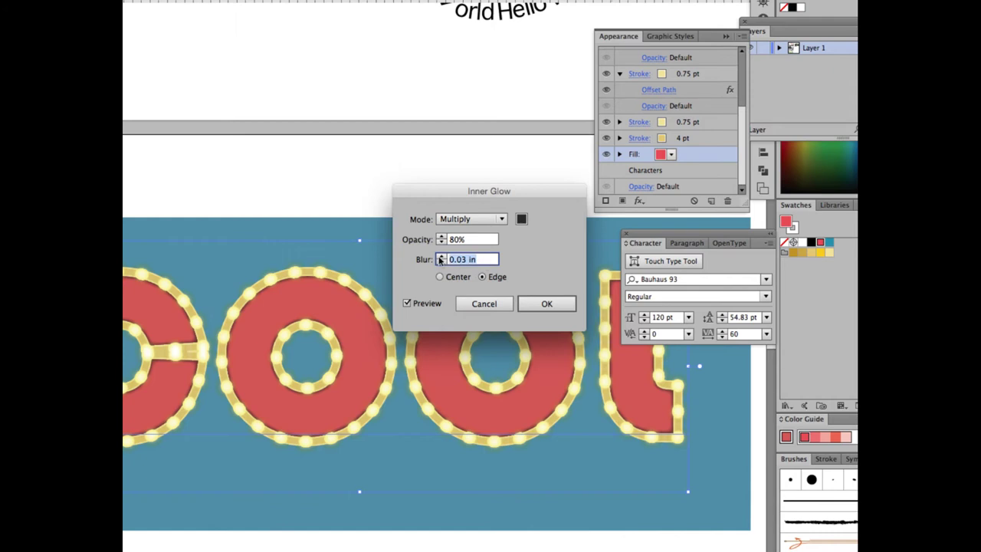
{"action": "type", "text": "4pt"}
{"action": "left_click", "coordinate": [542, 300]}
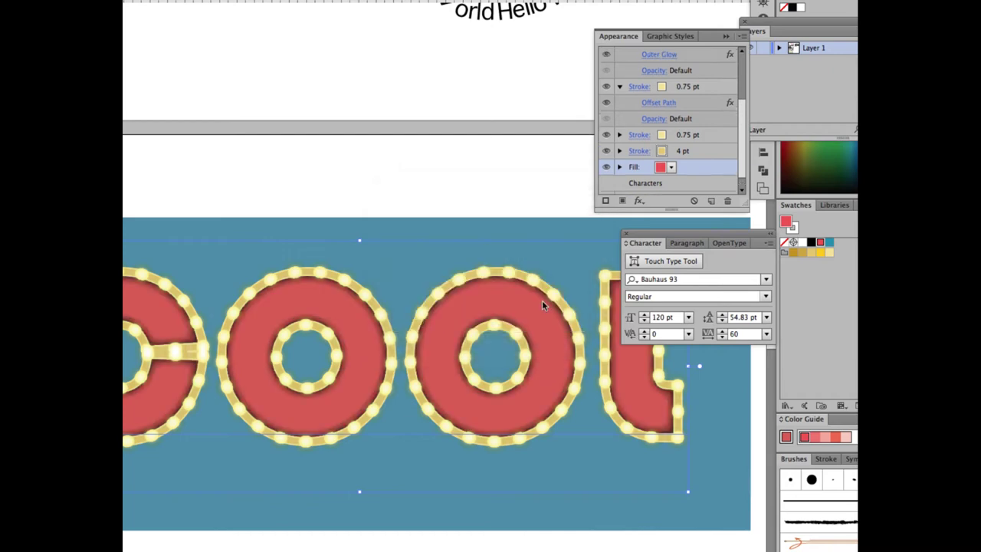
{"action": "key", "text": "super+h"}
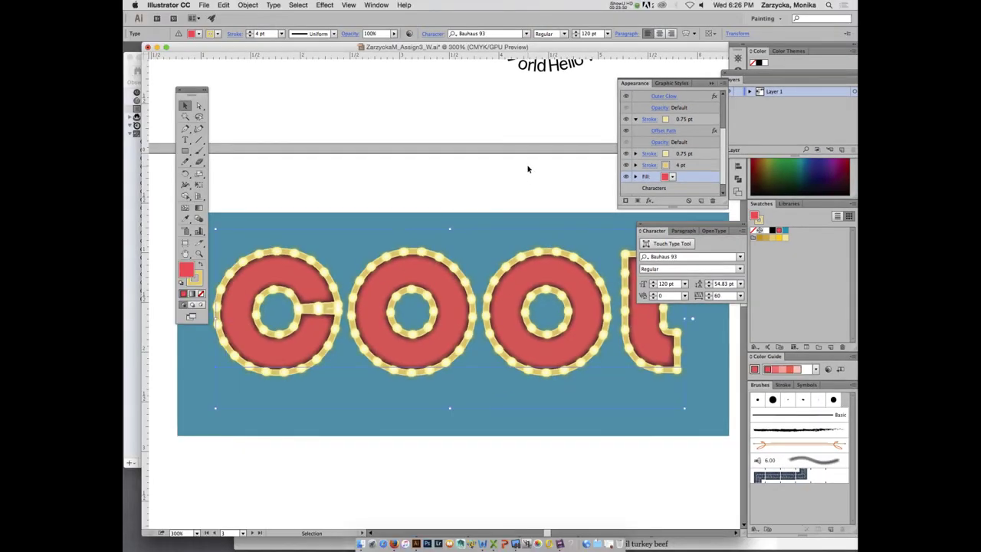
{"action": "key", "text": "a"}
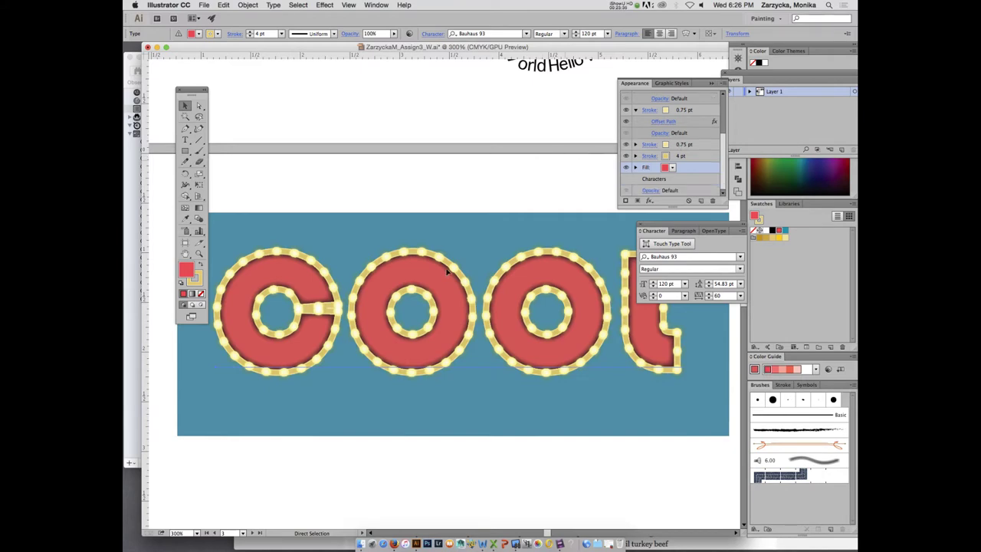
{"action": "key", "text": "super+a"}
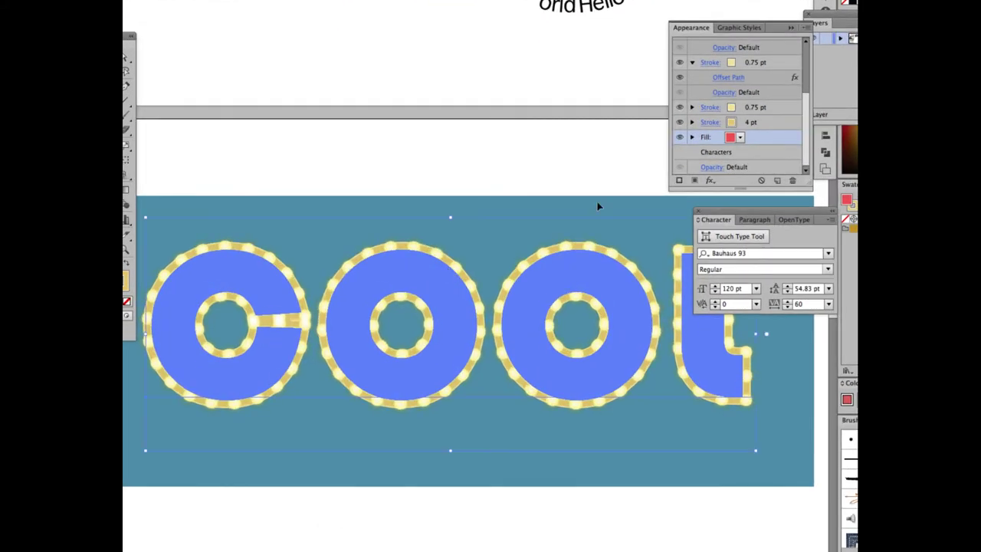
{"action": "key", "text": "Escape"}
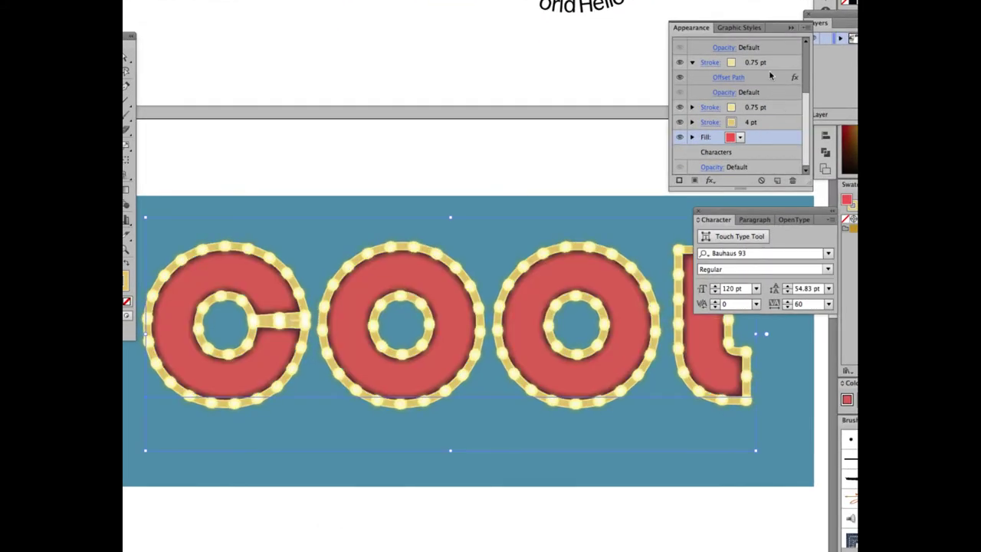
{"action": "left_click", "coordinate": [732, 108]}
{"action": "left_click", "coordinate": [732, 108]}
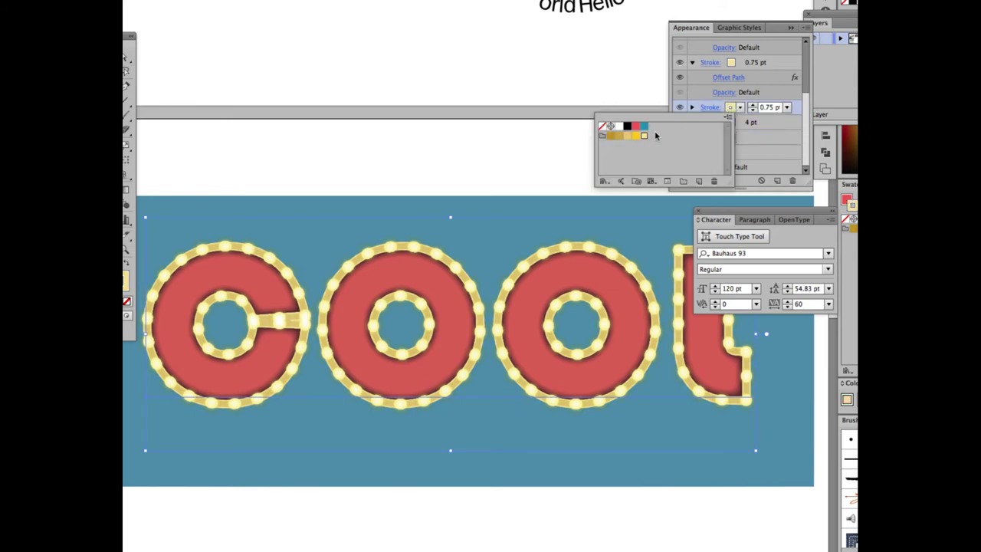
{"action": "left_click", "coordinate": [740, 100]}
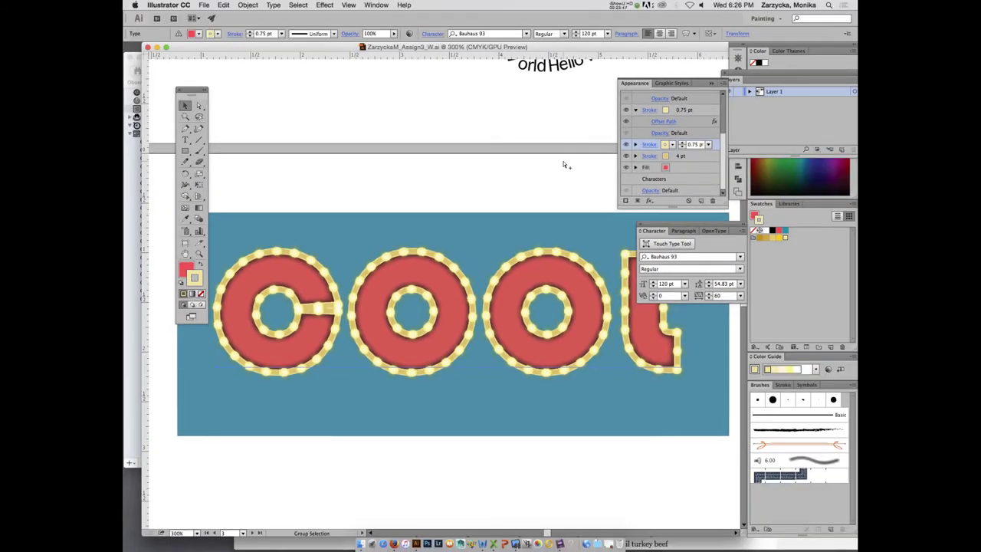
{"action": "key", "text": "v"}
{"action": "left_click", "coordinate": [627, 5]}
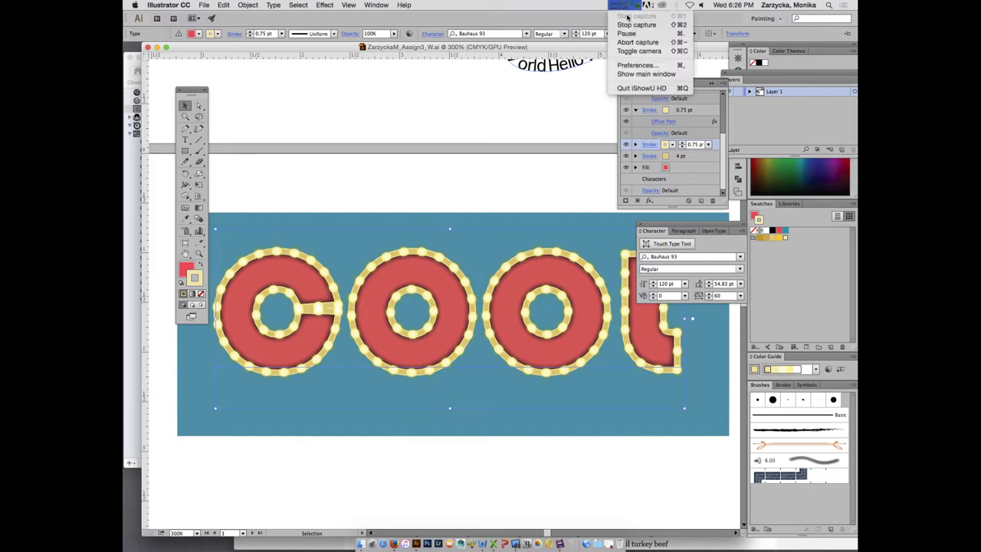
{"action": "left_click", "coordinate": [626, 33]}
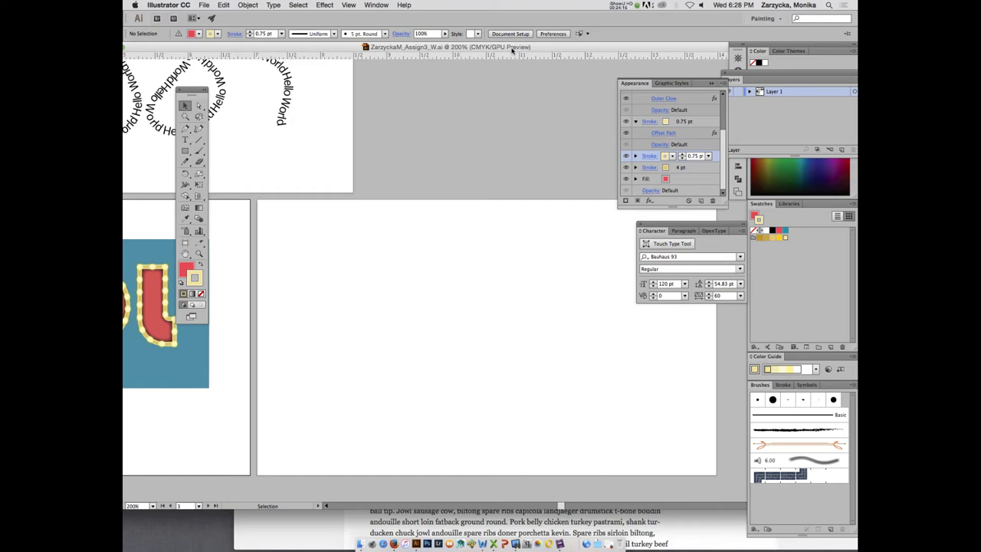
Switch to Firefox, open the designer's personal Twitter profile page and place the window so the header logo can be examined.
{"action": "left_click", "coordinate": [394, 529]}
{"action": "left_click", "coordinate": [452, 49]}
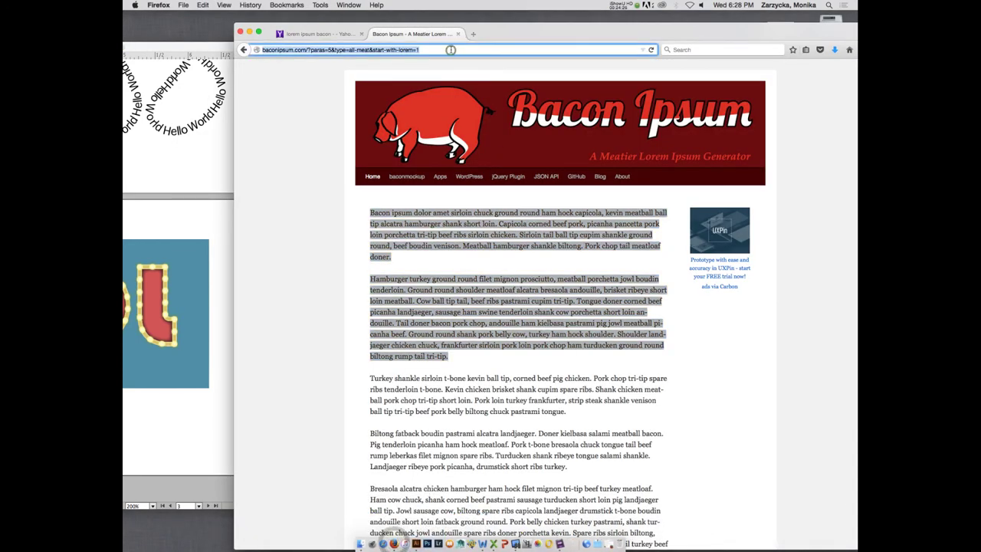
{"action": "type", "text": "twitter.com/"}
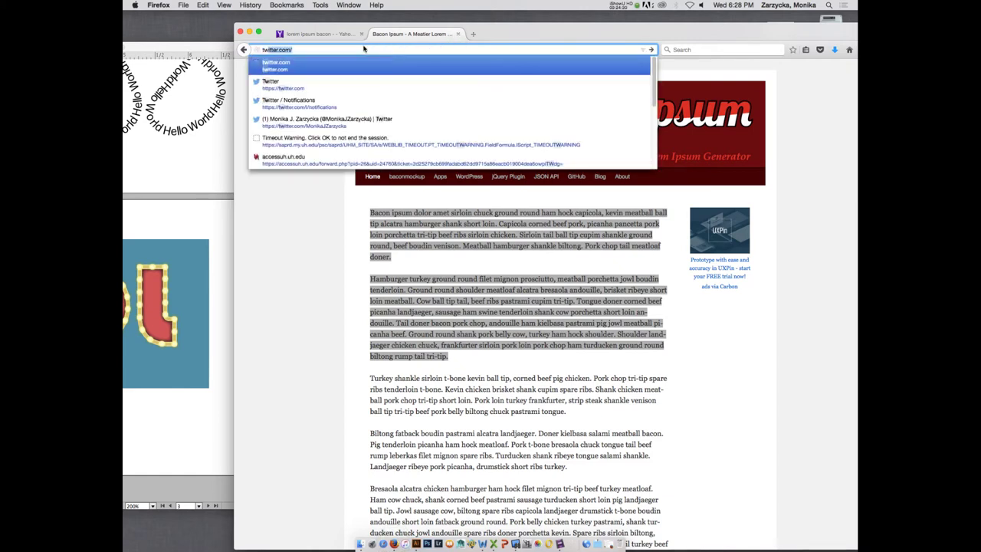
{"action": "key", "text": "Return"}
{"action": "key", "text": "Right"}
{"action": "type", "text": "m"}
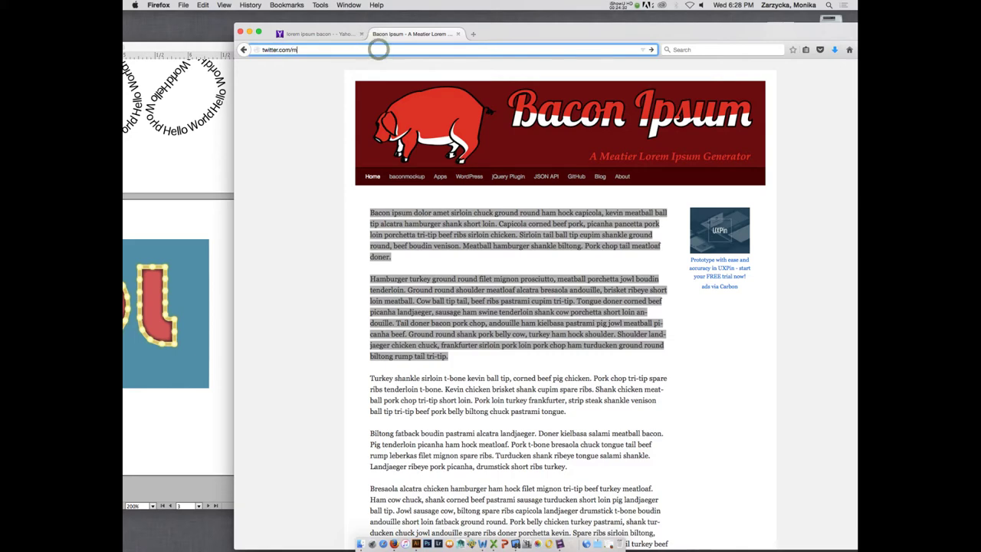
{"action": "left_click", "coordinate": [376, 67]}
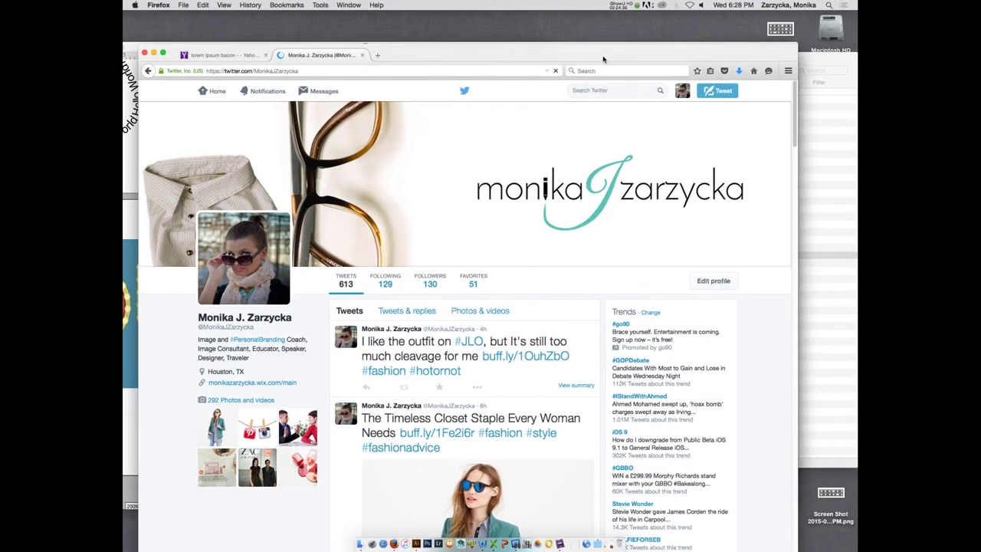
{"action": "double_click", "coordinate": [691, 36]}
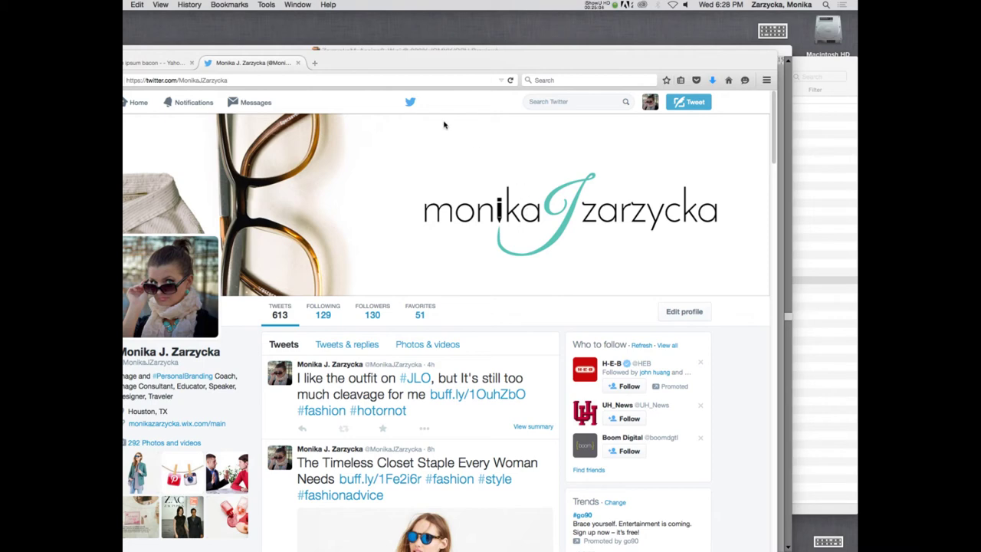
{"action": "left_click_drag", "start_coordinate": [420, 67], "coordinate": [511, 54]}
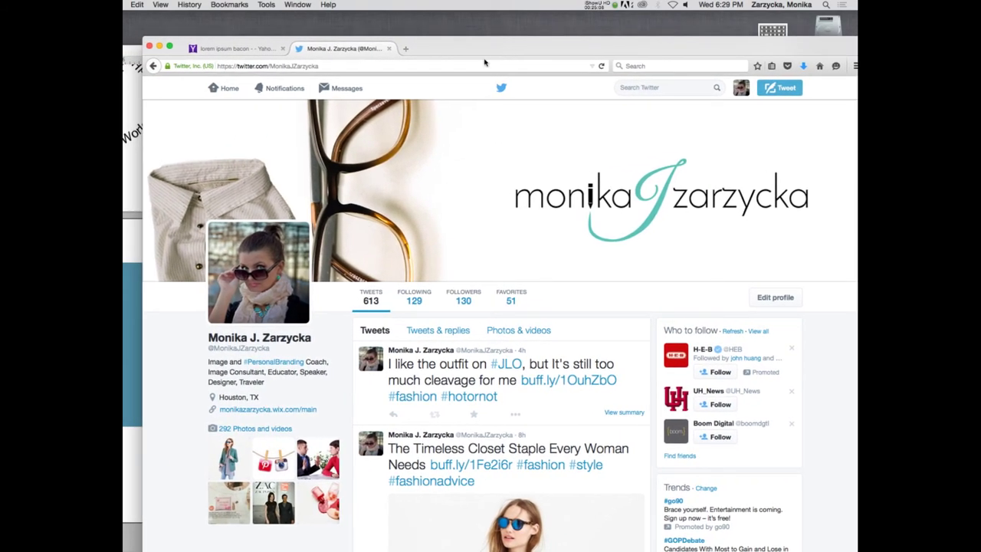
Go to the Google Fonts site at google.com/fonts in the same browser tab.
{"action": "left_click", "coordinate": [352, 66]}
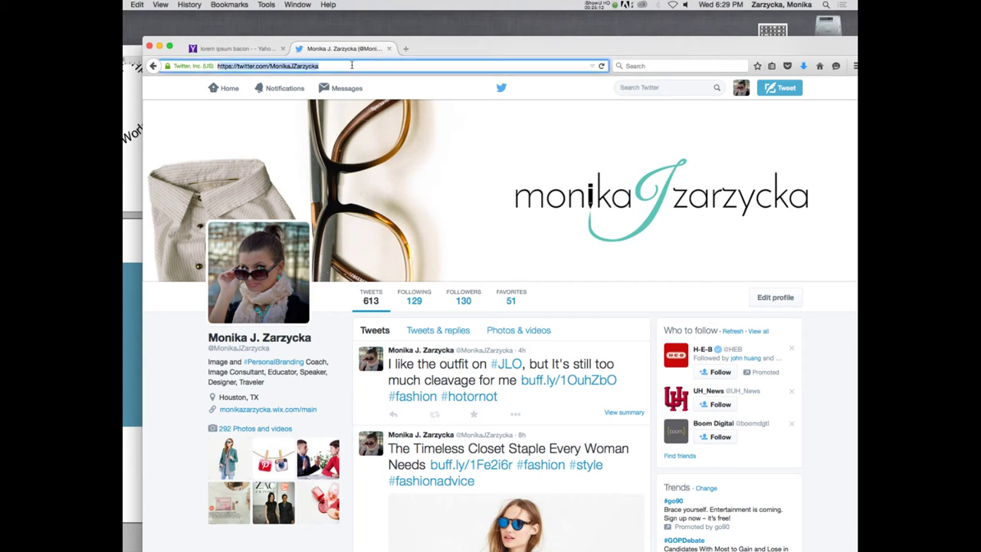
{"action": "type", "text": "google.com/"}
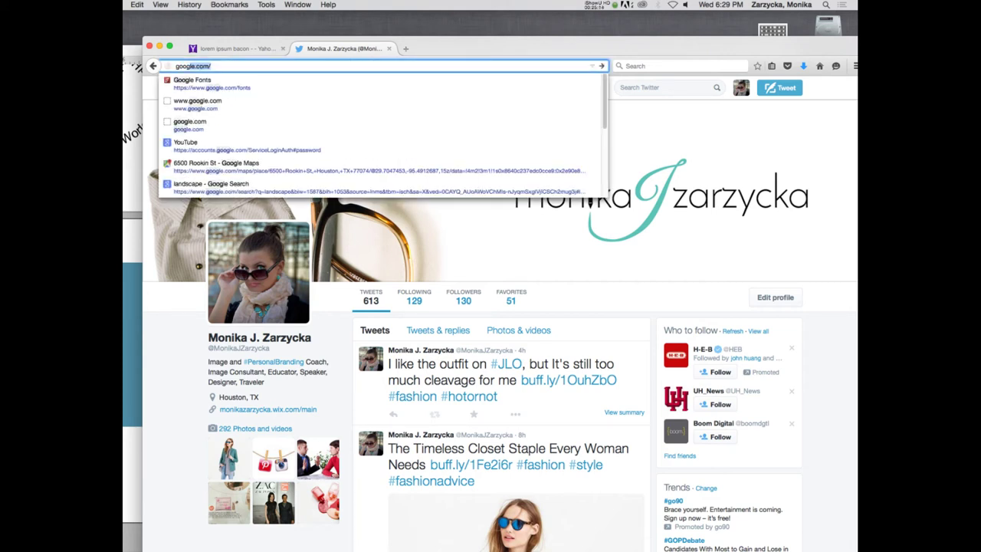
{"action": "left_click", "coordinate": [234, 86]}
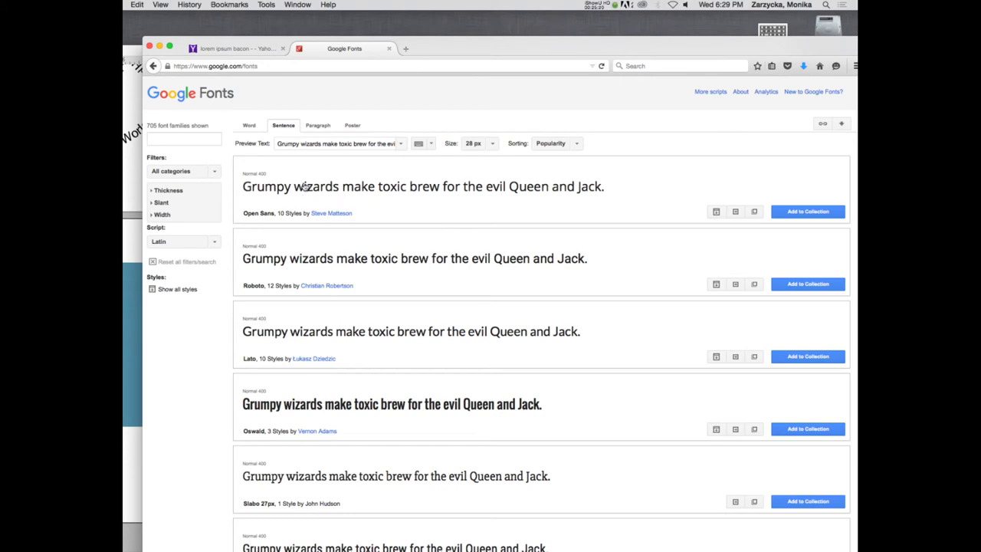
Browse the Google Fonts list by popularity and expand the Oswald family to compare its styles.
{"action": "scroll", "coordinate": [301, 207], "scroll_direction": "down", "scroll_amount": 5}
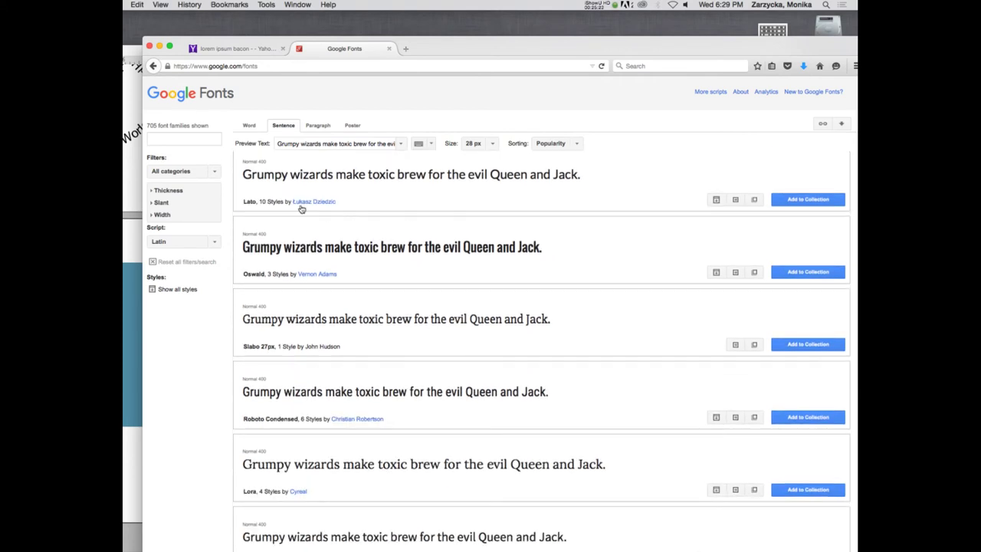
{"action": "scroll", "coordinate": [301, 209], "scroll_direction": "down", "scroll_amount": 2}
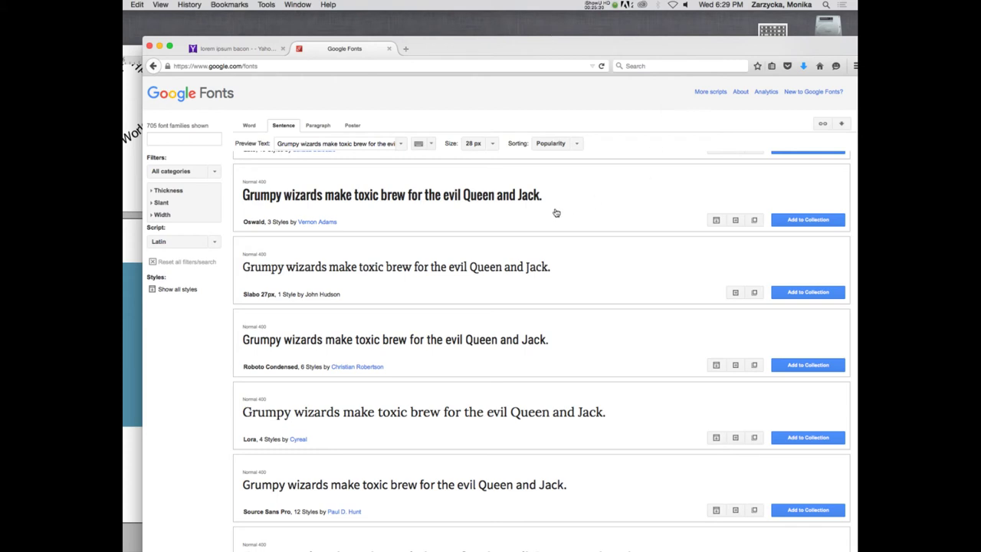
{"action": "left_click", "coordinate": [512, 197]}
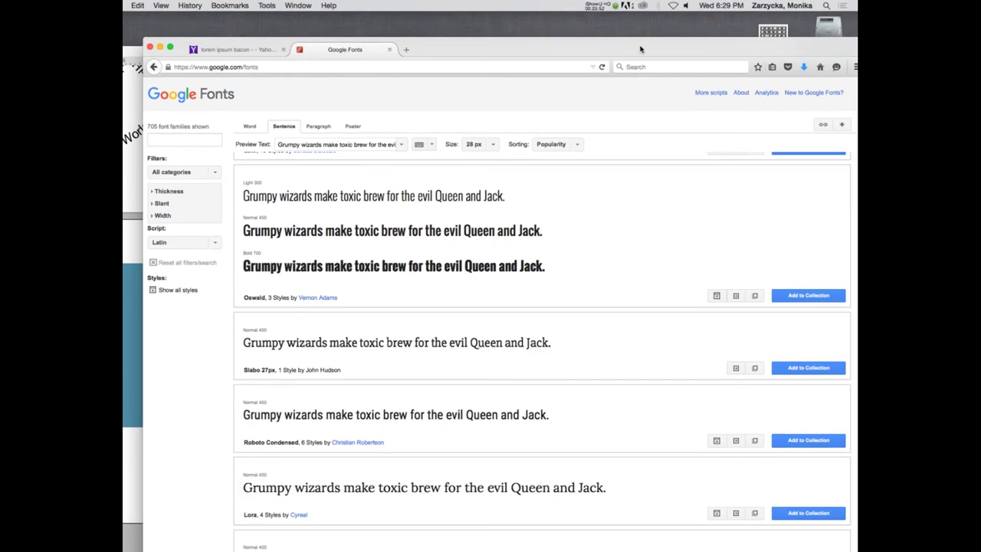
{"action": "left_click_drag", "start_coordinate": [648, 51], "coordinate": [610, 37]}
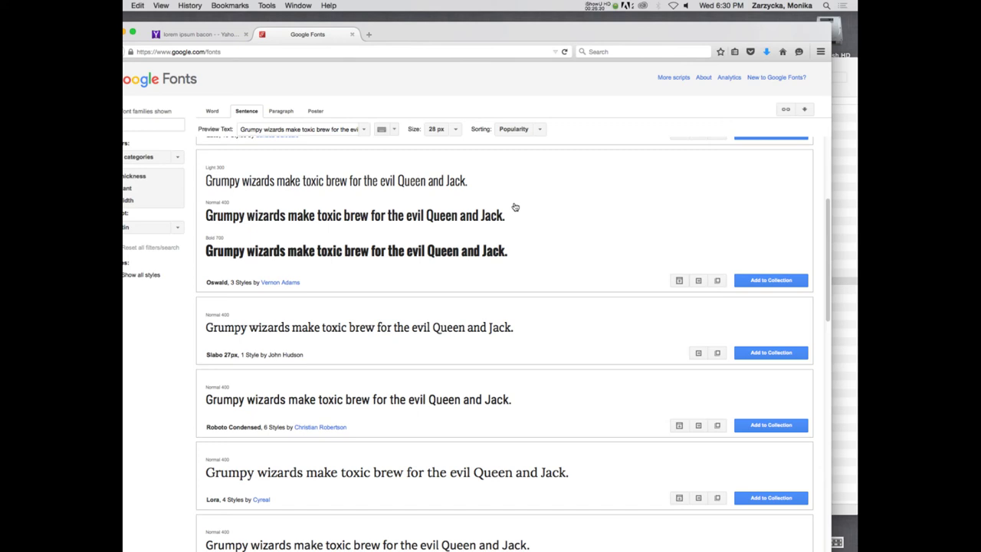
{"action": "scroll", "coordinate": [538, 240], "scroll_direction": "down", "scroll_amount": 3}
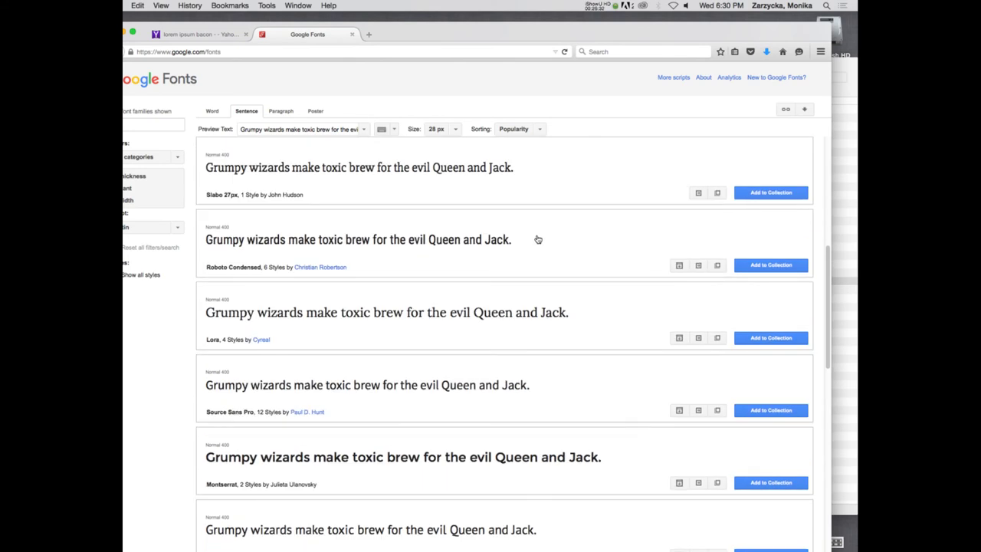
Add the Montserrat family to the font collection and collapse the collection list.
{"action": "scroll", "coordinate": [538, 240], "scroll_direction": "down", "scroll_amount": 2}
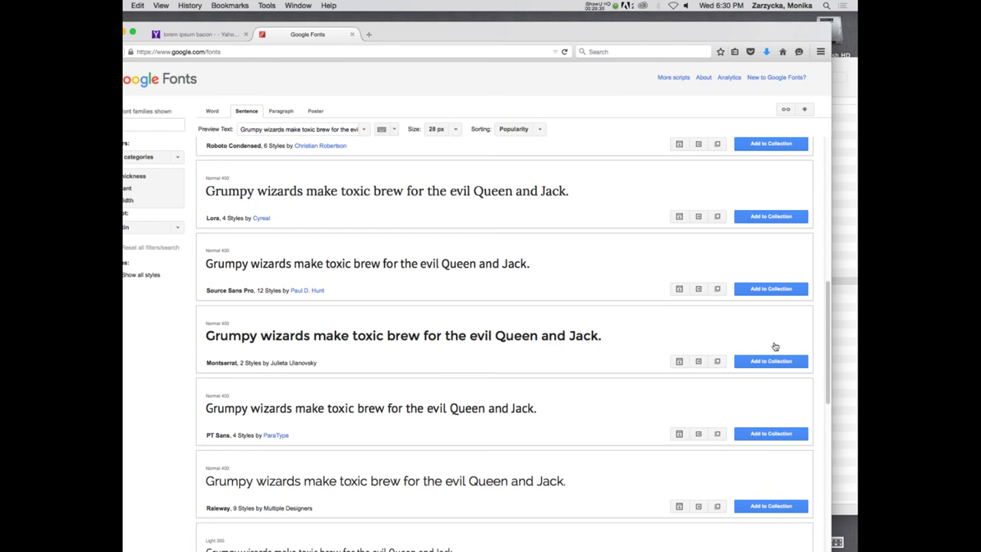
{"action": "left_click", "coordinate": [773, 362]}
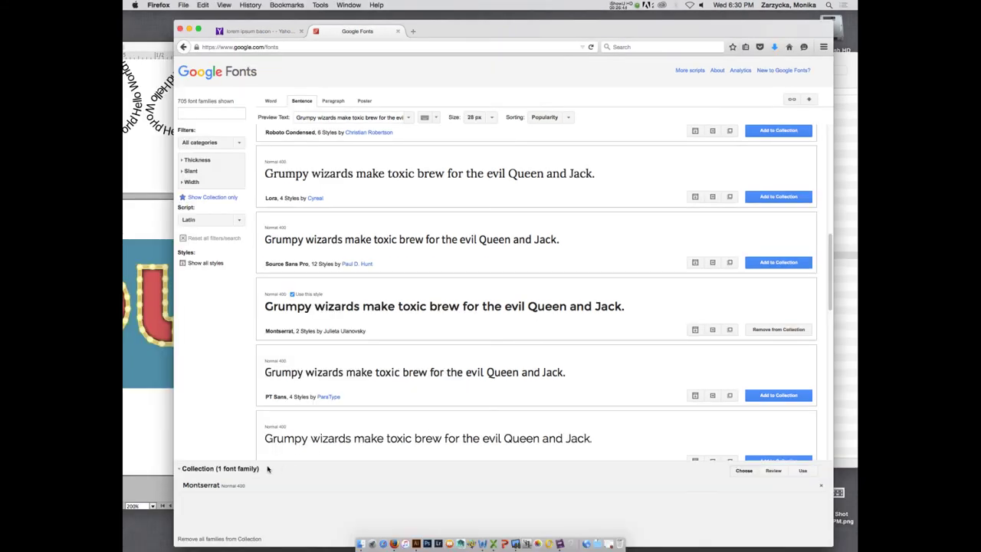
{"action": "left_click", "coordinate": [240, 484]}
{"action": "left_click", "coordinate": [220, 468]}
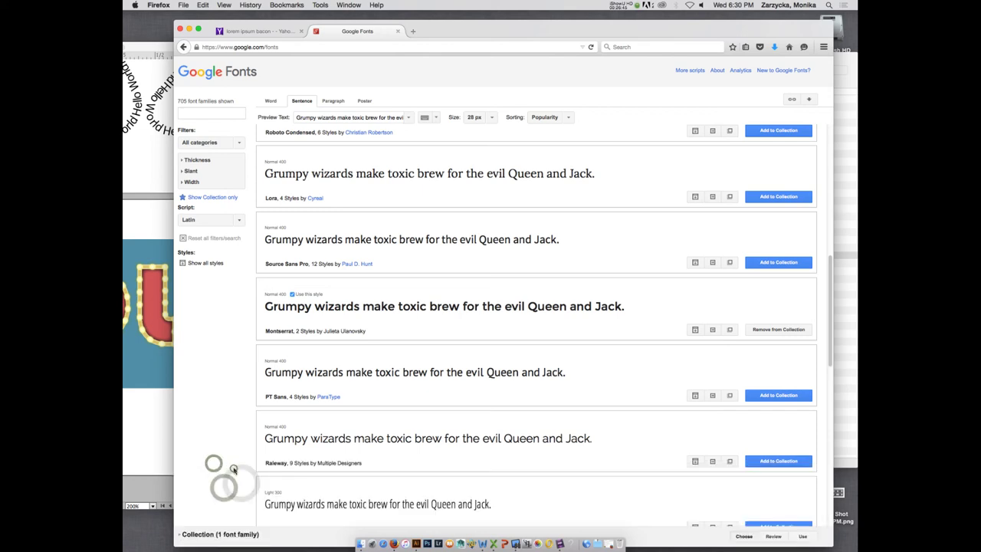
{"action": "scroll", "coordinate": [439, 434], "scroll_direction": "up", "scroll_amount": 5}
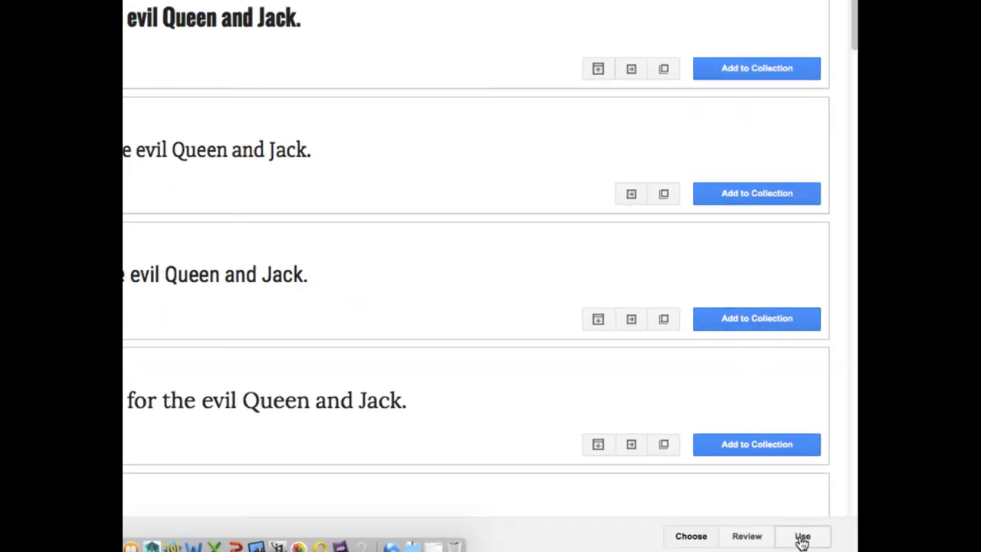
Open the collection's usage page and review the Montserrat style, character set and website code sections.
{"action": "left_click", "coordinate": [801, 539]}
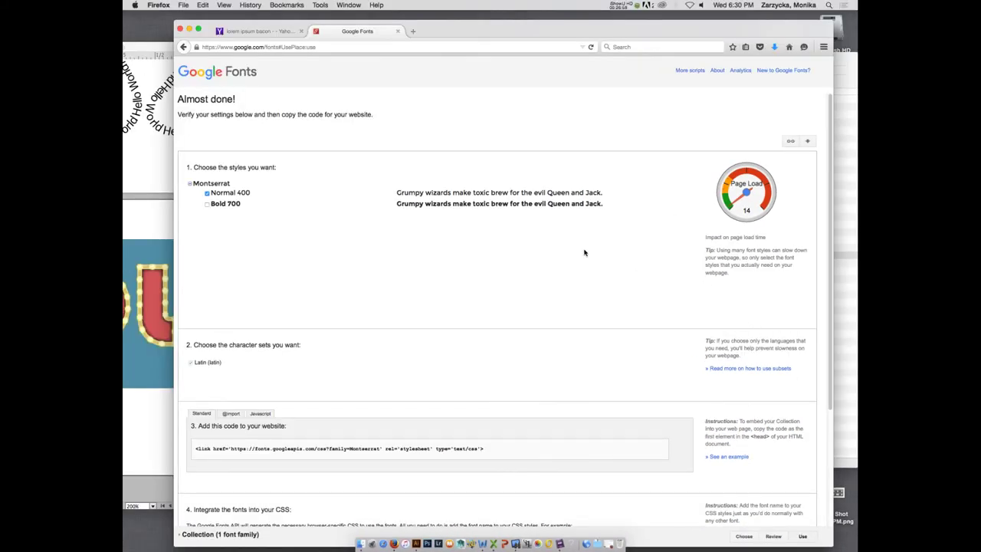
{"action": "scroll", "coordinate": [291, 220], "scroll_direction": "down", "scroll_amount": 1}
{"action": "scroll", "coordinate": [291, 220], "scroll_direction": "down", "scroll_amount": 5}
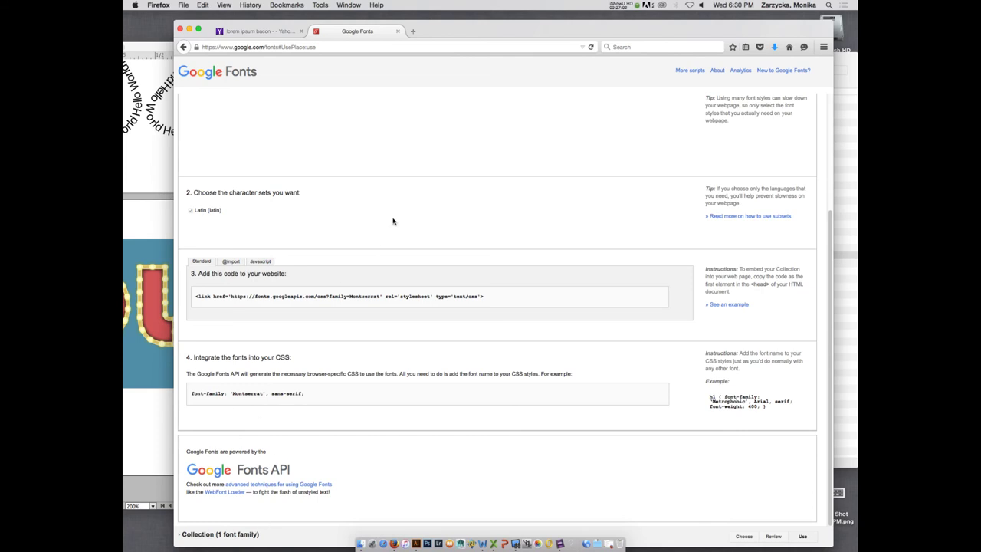
{"action": "scroll", "coordinate": [401, 328], "scroll_direction": "up", "scroll_amount": 5}
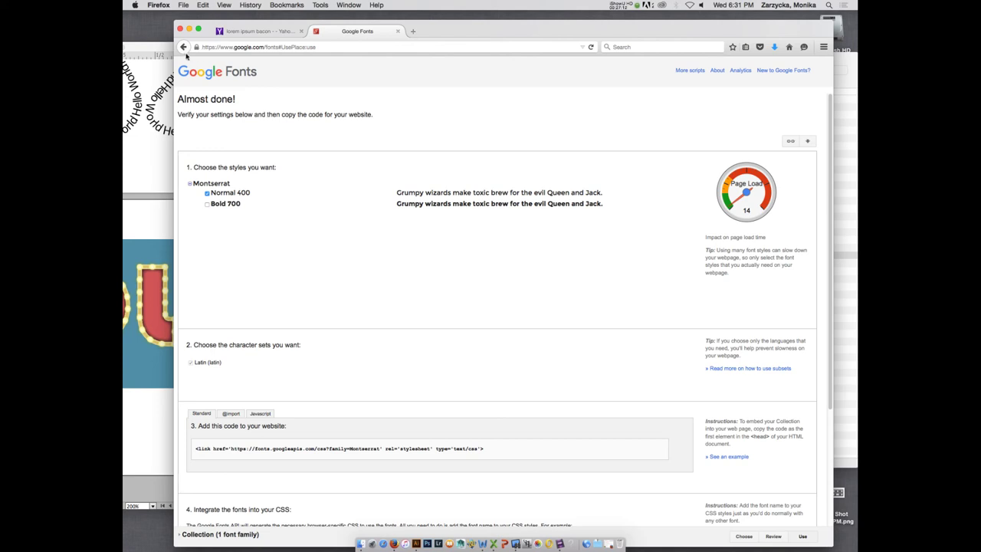
{"action": "scroll", "coordinate": [281, 166], "scroll_direction": "down", "scroll_amount": 1}
{"action": "scroll", "coordinate": [282, 167], "scroll_direction": "up", "scroll_amount": 1}
Return to the font list, reopen the collection's usage page and re-examine its embed code and style choices.
{"action": "left_click", "coordinate": [742, 536]}
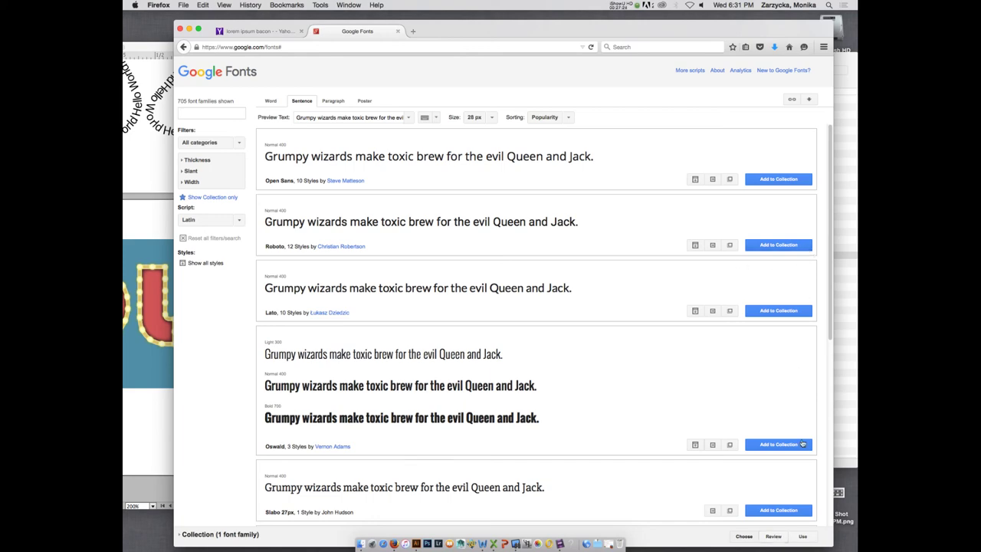
{"action": "left_click", "coordinate": [802, 536]}
{"action": "scroll", "coordinate": [382, 262], "scroll_direction": "down", "scroll_amount": 2}
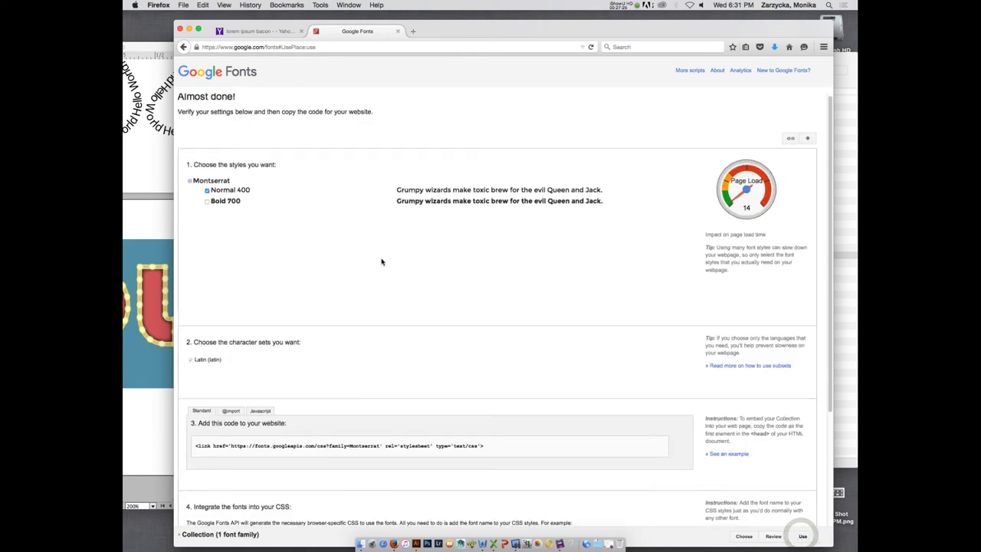
{"action": "scroll", "coordinate": [381, 262], "scroll_direction": "down", "scroll_amount": 3}
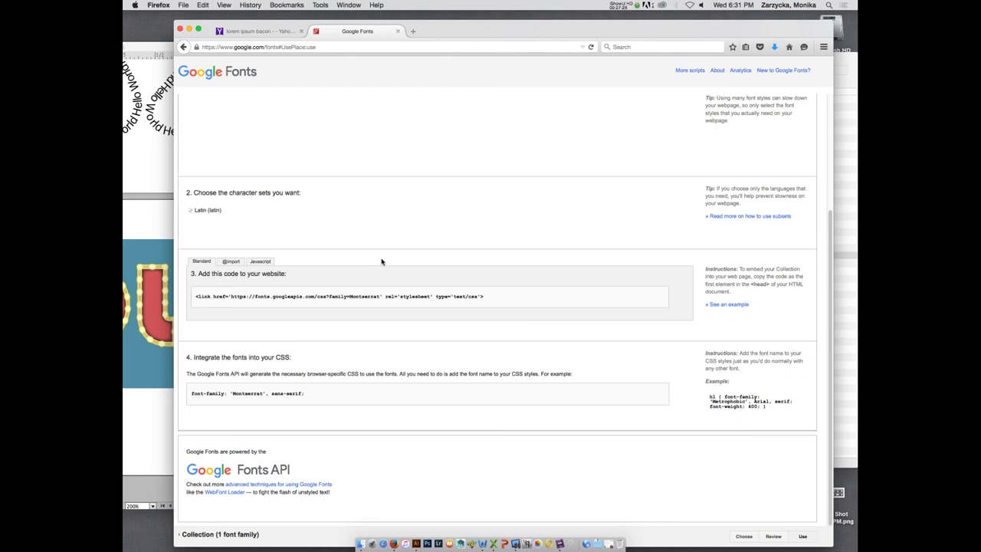
{"action": "left_click_drag", "start_coordinate": [473, 32], "coordinate": [446, 23]}
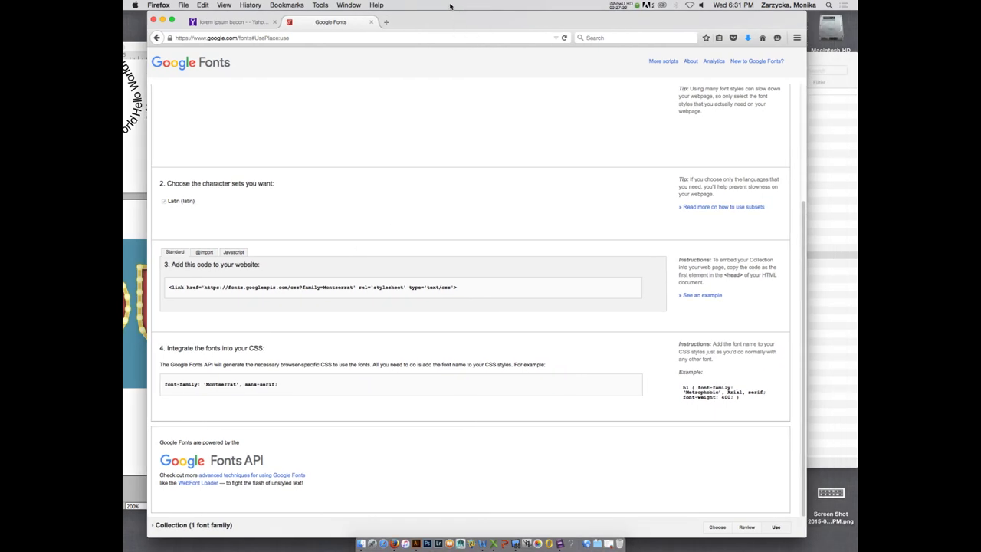
{"action": "scroll", "coordinate": [432, 185], "scroll_direction": "up", "scroll_amount": 4}
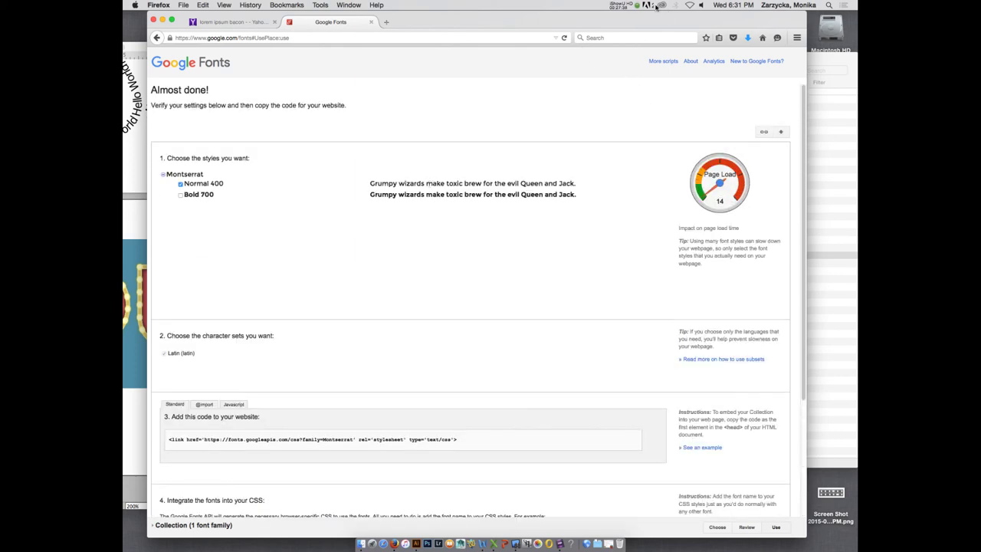
Download the Montserrat collection as a .zip file and save it to the computer.
{"action": "left_click", "coordinate": [657, 6]}
{"action": "left_click", "coordinate": [793, 151]}
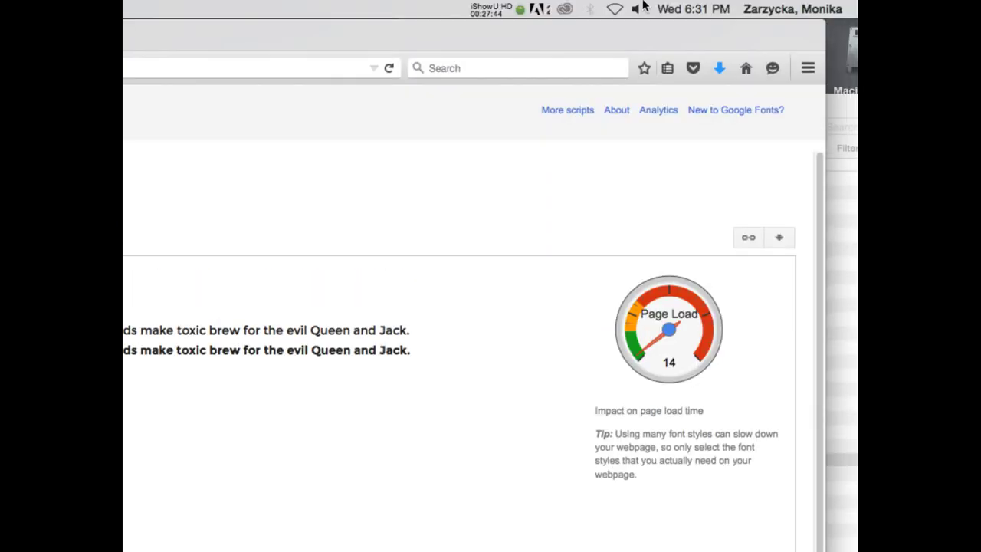
{"action": "left_click", "coordinate": [780, 239]}
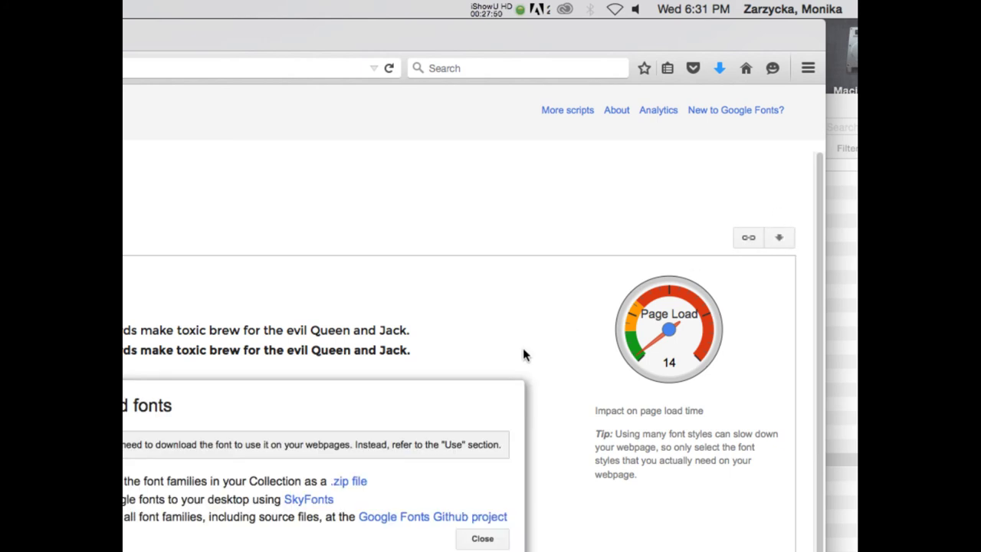
{"action": "key", "text": "super+a"}
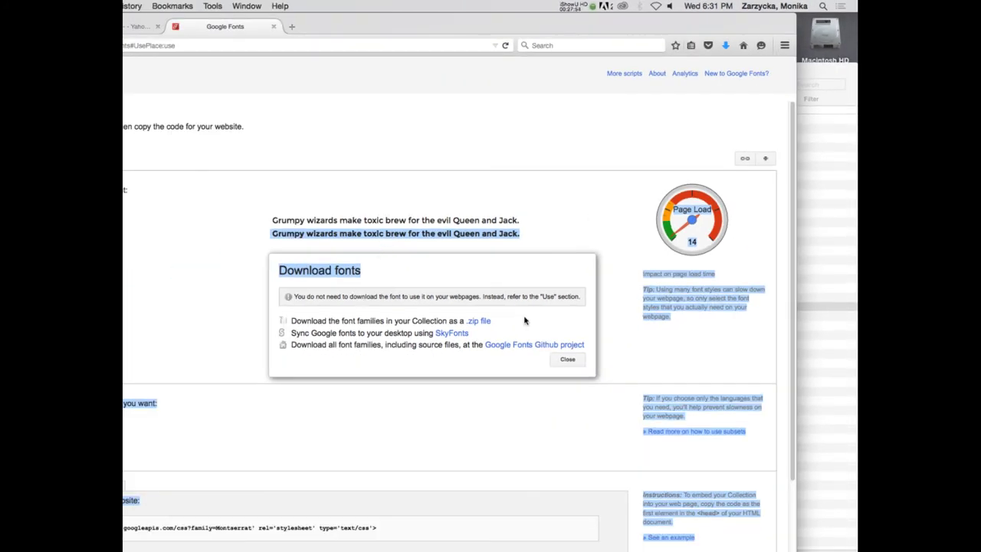
{"action": "left_click", "coordinate": [531, 326]}
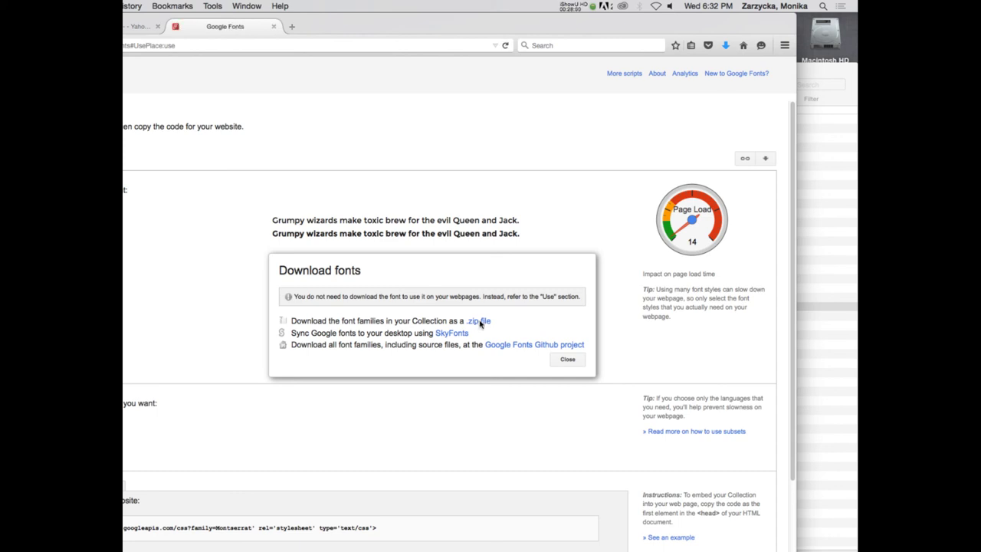
{"action": "left_click", "coordinate": [481, 321]}
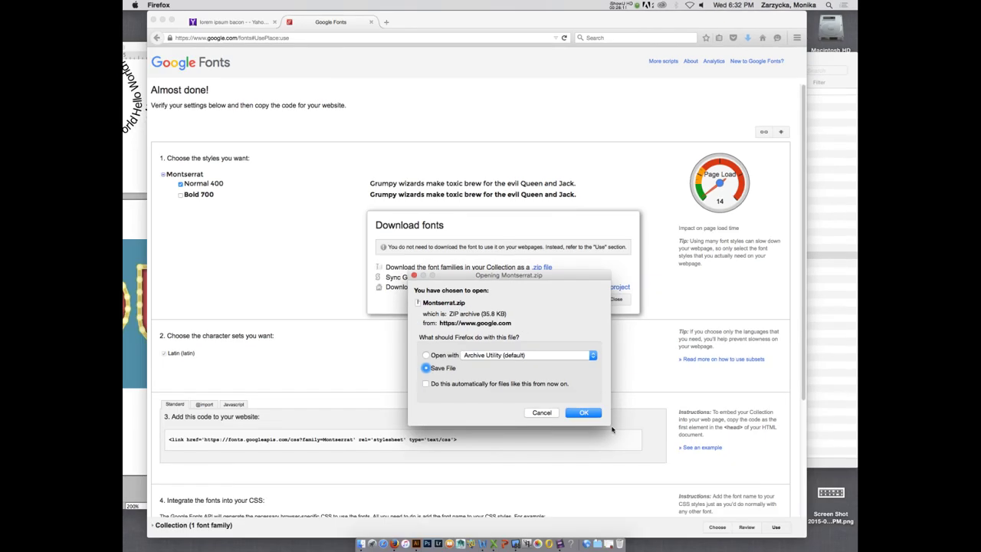
{"action": "left_click", "coordinate": [580, 412]}
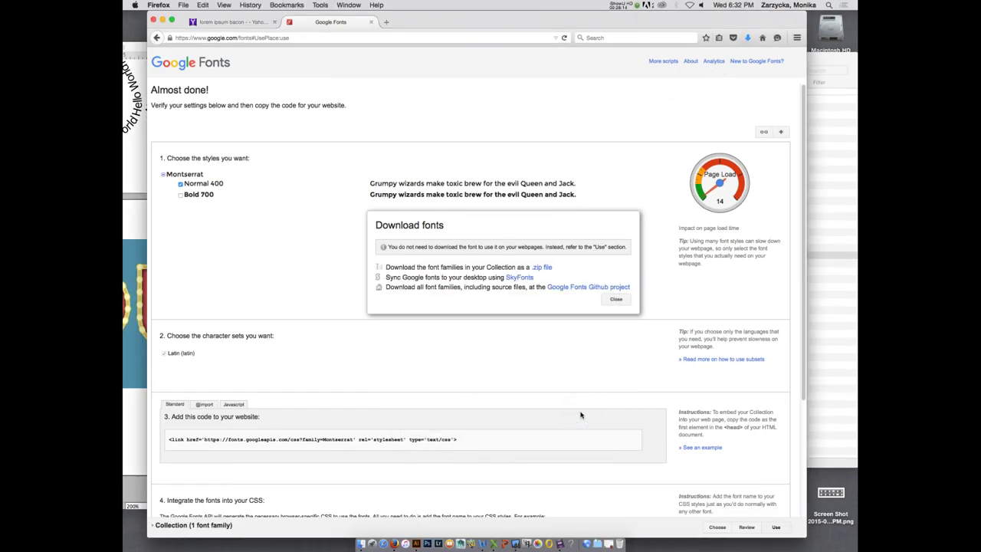
Open the Downloads folder in Finder and look through its files for the Montserrat archive.
{"action": "left_click", "coordinate": [599, 546]}
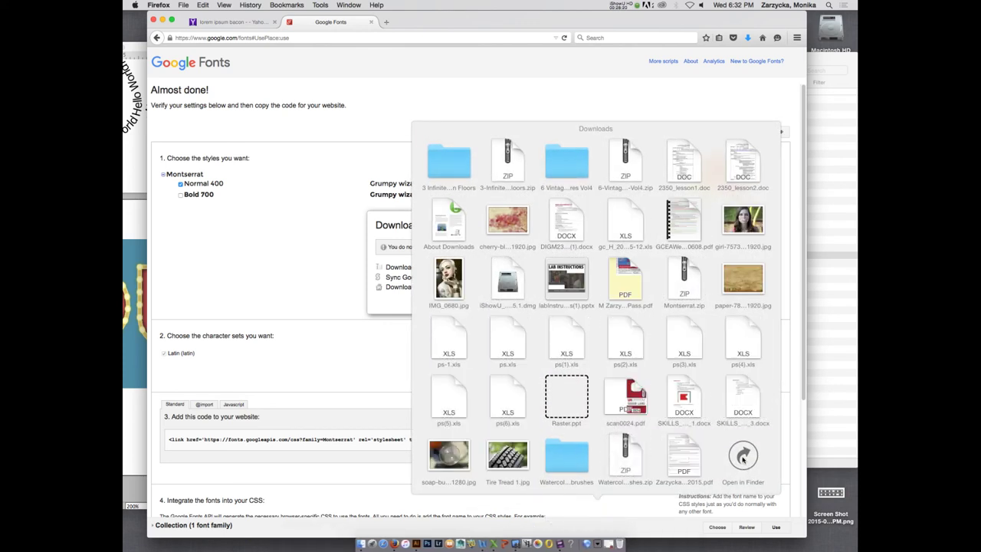
{"action": "left_click", "coordinate": [743, 457]}
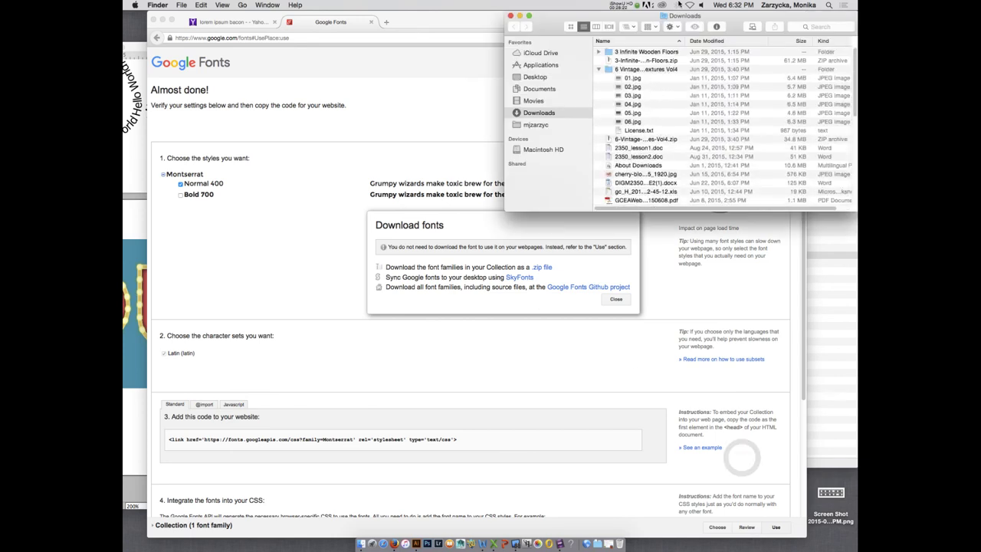
{"action": "left_click_drag", "start_coordinate": [698, 20], "coordinate": [662, 205]}
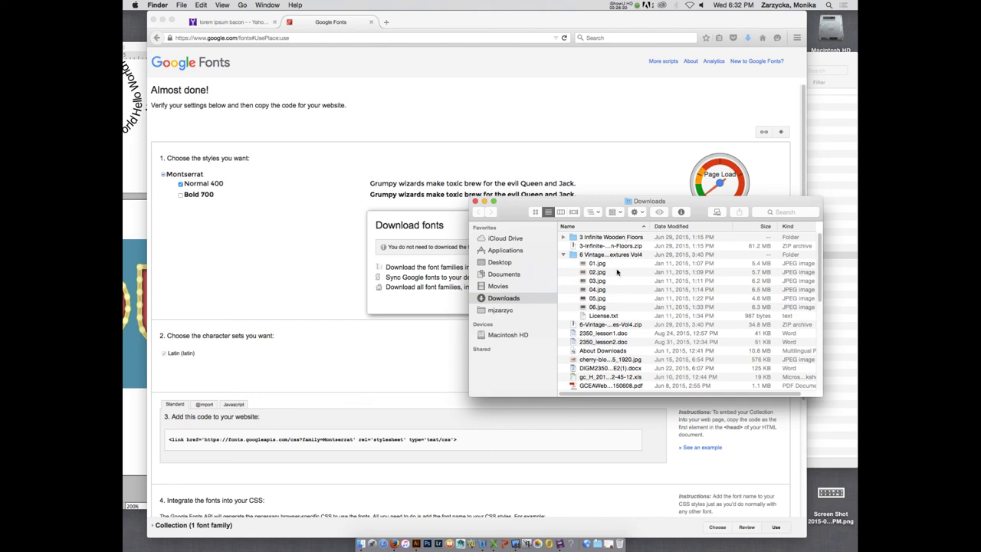
{"action": "scroll", "coordinate": [617, 275], "scroll_direction": "down", "scroll_amount": 5}
{"action": "scroll", "coordinate": [623, 298], "scroll_direction": "up", "scroll_amount": 5}
{"action": "scroll", "coordinate": [623, 298], "scroll_direction": "down", "scroll_amount": 10}
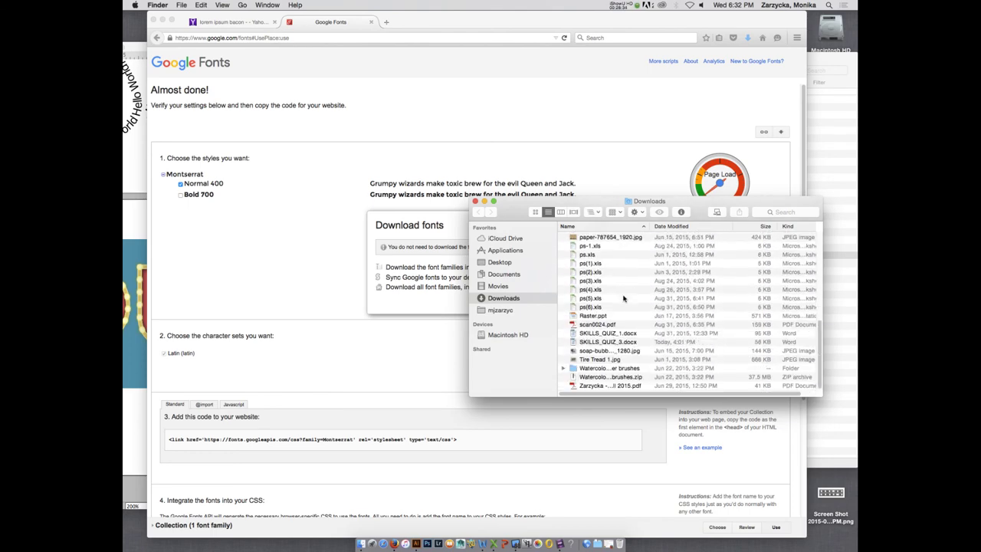
{"action": "scroll", "coordinate": [623, 298], "scroll_direction": "up", "scroll_amount": 6}
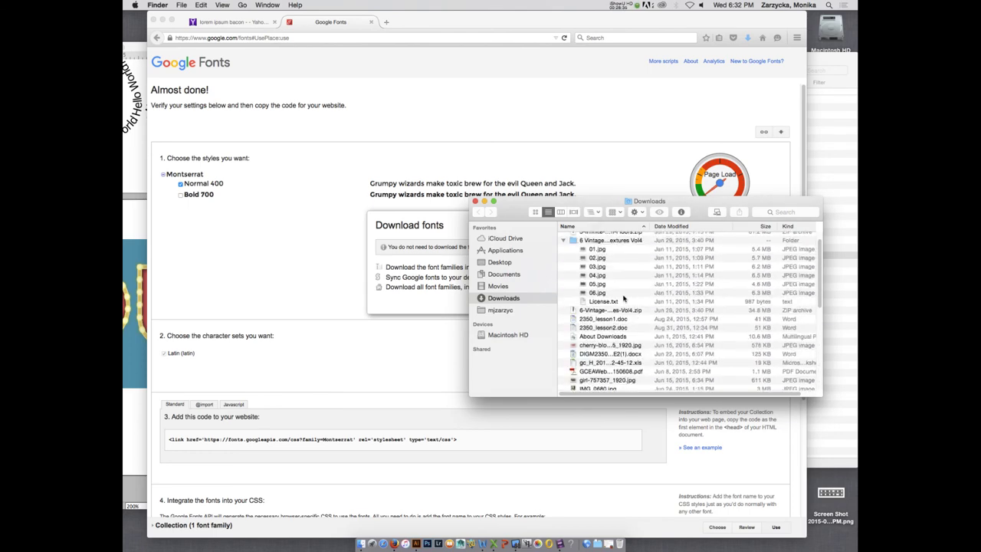
{"action": "scroll", "coordinate": [623, 298], "scroll_direction": "up", "scroll_amount": 1}
{"action": "scroll", "coordinate": [623, 298], "scroll_direction": "down", "scroll_amount": 10}
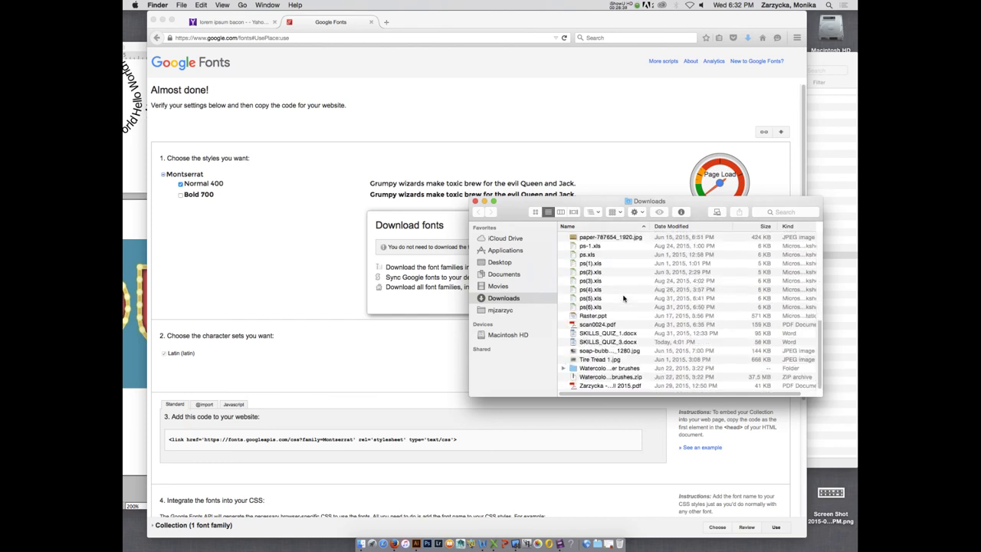
Extract the downloaded Montserrat.zip from Firefox's download list and open the resulting Montserrat folder.
{"action": "left_click", "coordinate": [748, 38]}
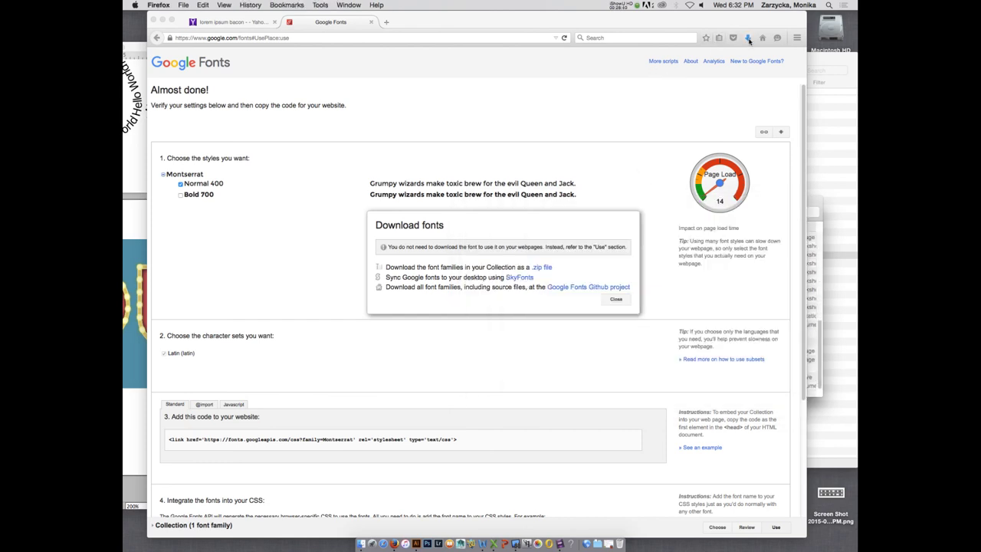
{"action": "left_click", "coordinate": [641, 67]}
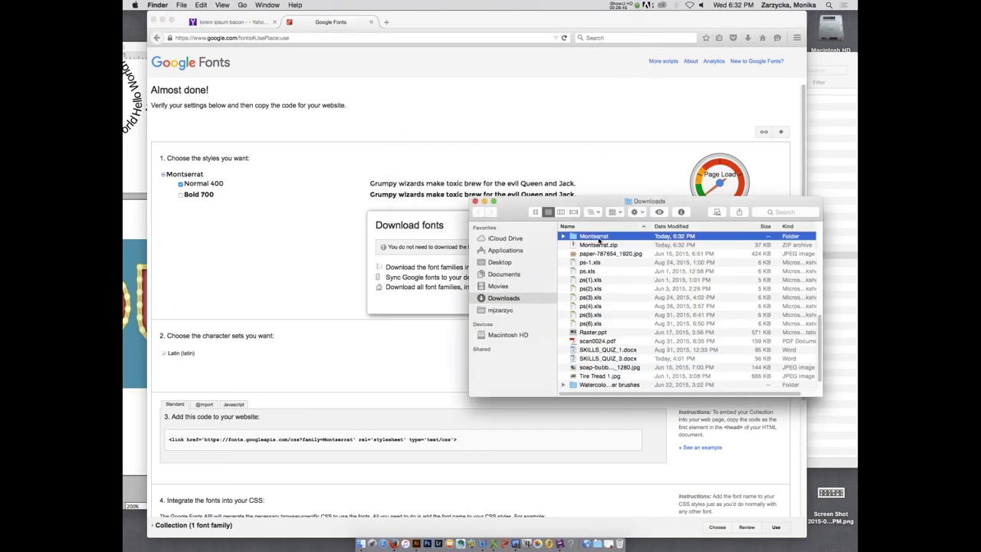
{"action": "double_click", "coordinate": [600, 239]}
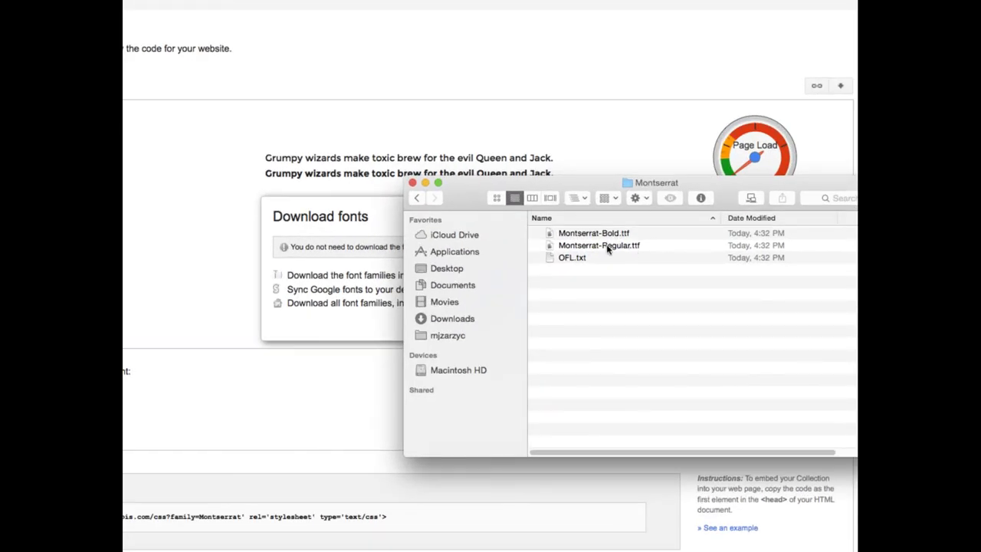
Install Montserrat-Bold.ttf and Montserrat-Regular.ttf together through Font Book and preview both styles.
{"action": "left_click_drag", "start_coordinate": [613, 236], "coordinate": [612, 247]}
{"action": "double_click", "coordinate": [610, 233]}
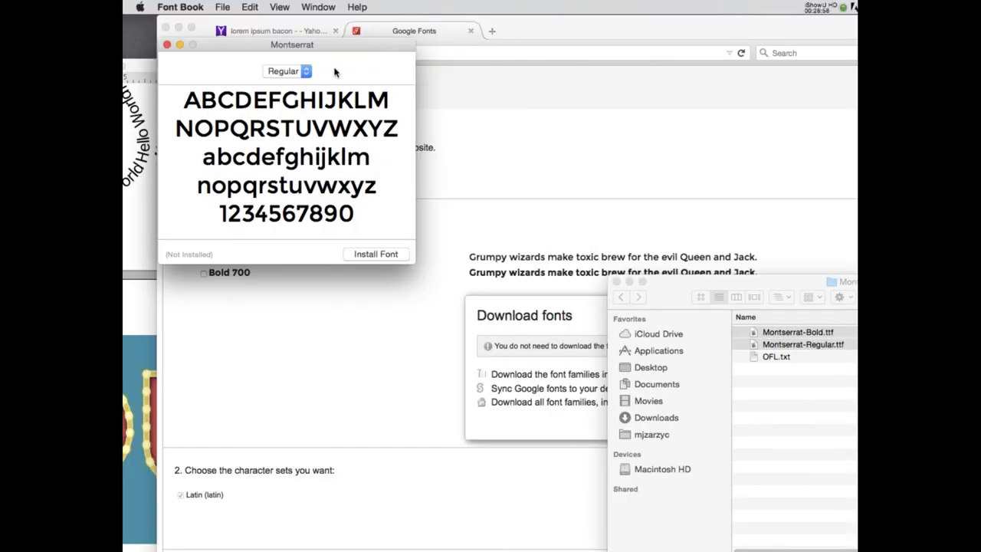
{"action": "left_click_drag", "start_coordinate": [355, 48], "coordinate": [457, 53]}
{"action": "left_click", "coordinate": [485, 264]}
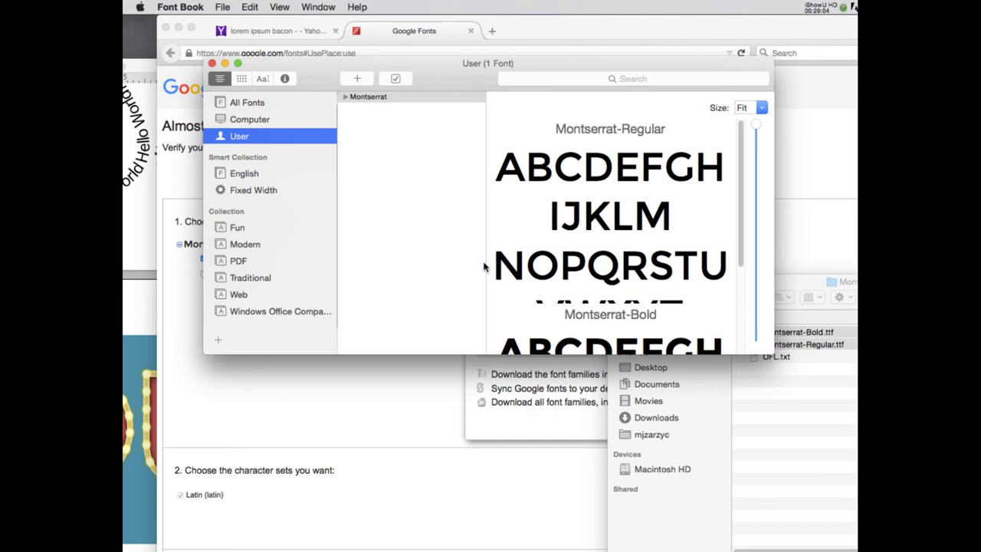
{"action": "scroll", "coordinate": [560, 194], "scroll_direction": "down", "scroll_amount": 5}
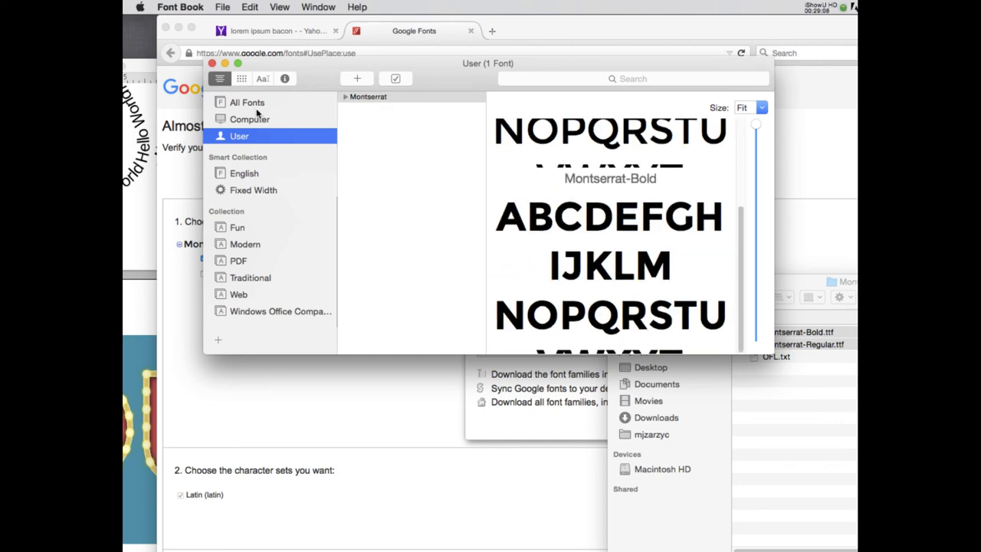
Switch to Illustrator and start a new text object on the blank artboard with the Type tool.
{"action": "left_click", "coordinate": [130, 142]}
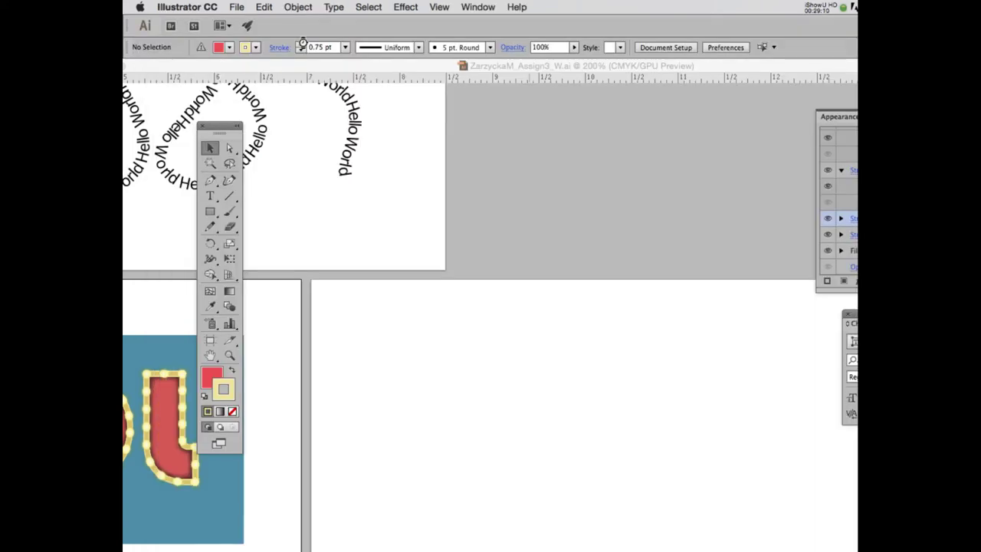
{"action": "left_click", "coordinate": [209, 197]}
{"action": "left_click", "coordinate": [428, 363]}
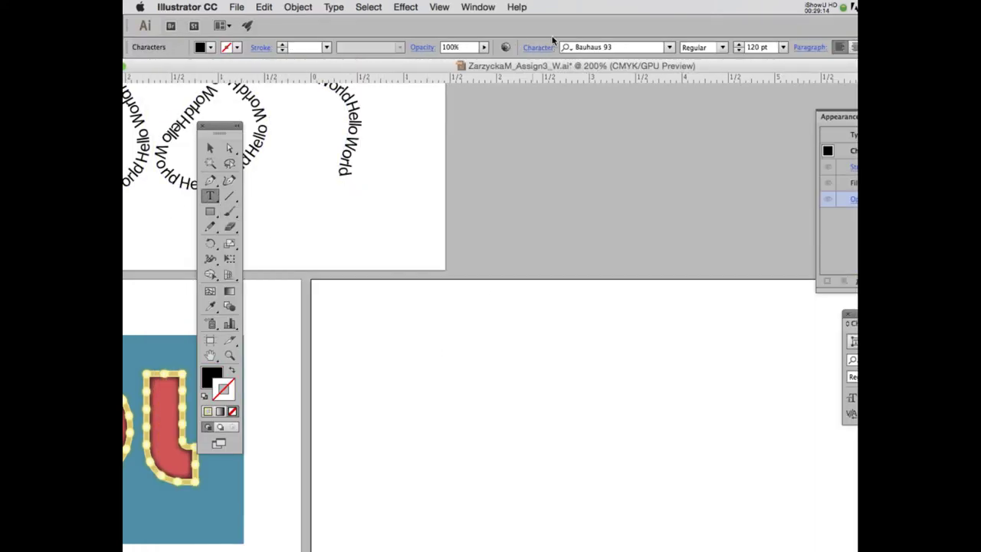
Filter the character font list by "m" and look through it for the Montserrat font.
{"action": "left_click", "coordinate": [590, 47]}
{"action": "type", "text": "m"}
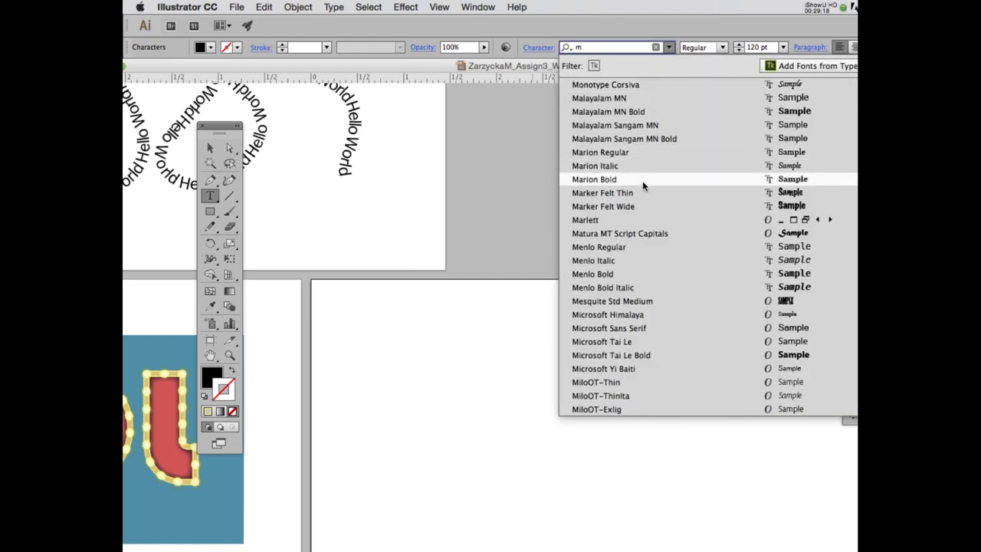
{"action": "scroll", "coordinate": [640, 199], "scroll_direction": "down", "scroll_amount": 10}
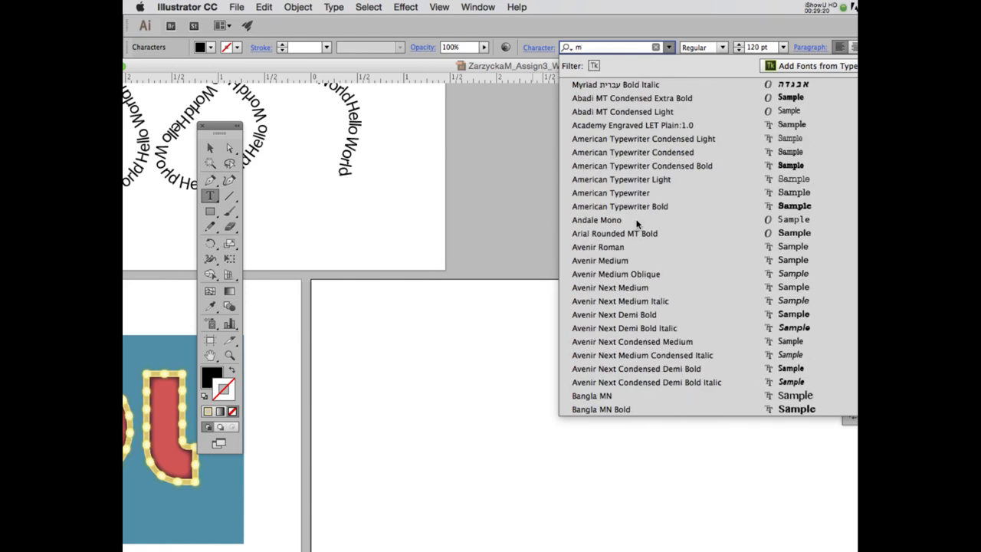
{"action": "scroll", "coordinate": [636, 223], "scroll_direction": "up", "scroll_amount": 5}
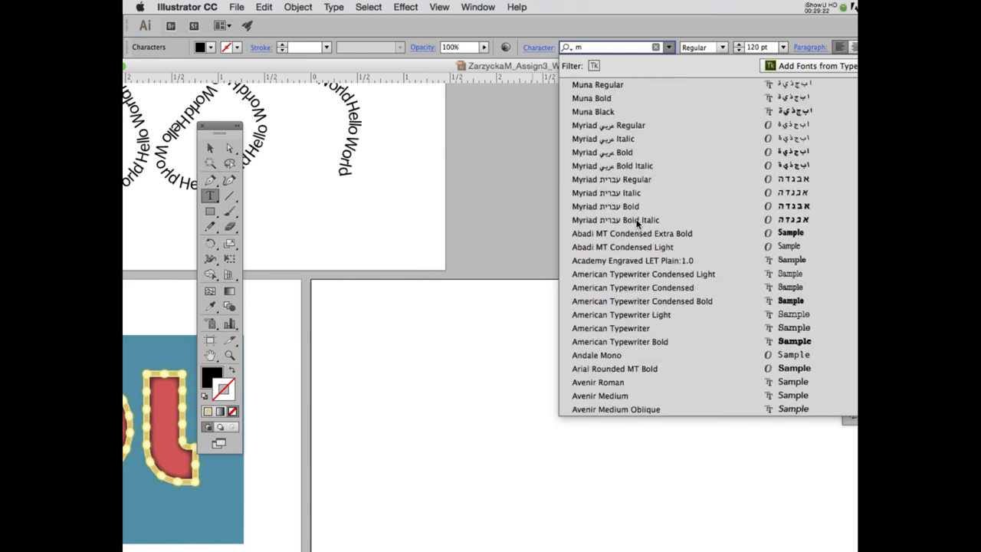
{"action": "scroll", "coordinate": [636, 223], "scroll_direction": "up", "scroll_amount": 3}
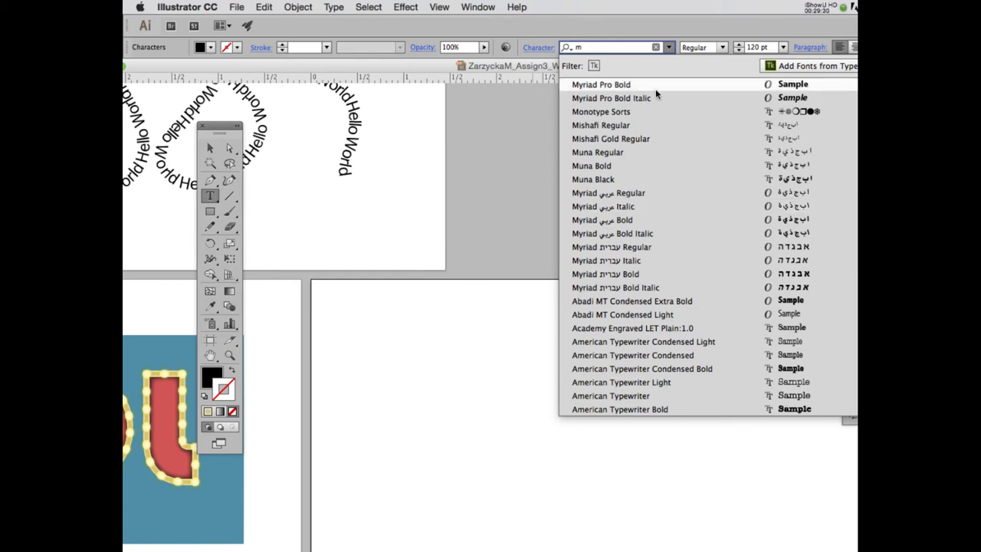
{"action": "scroll", "coordinate": [621, 107], "scroll_direction": "down", "scroll_amount": 5}
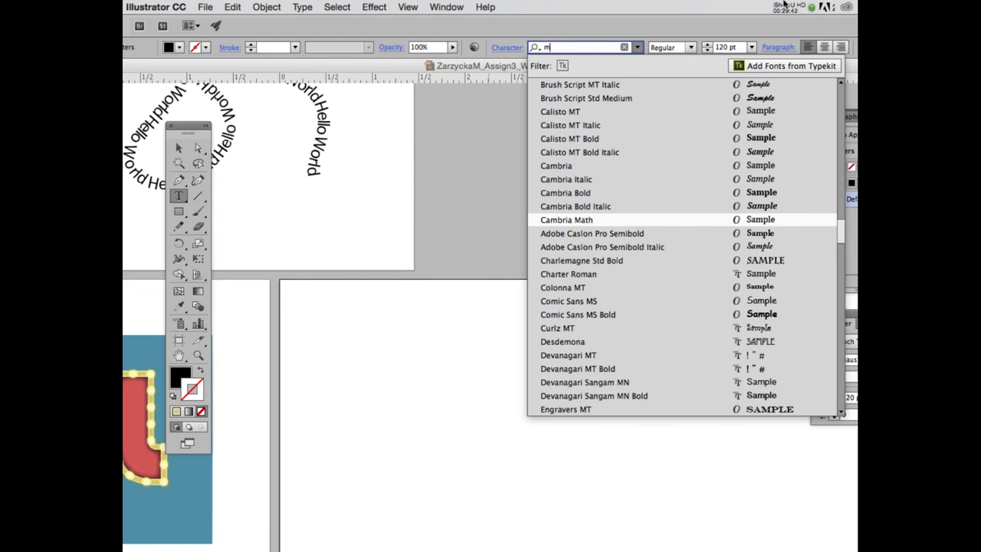
{"action": "left_click", "coordinate": [783, 4]}
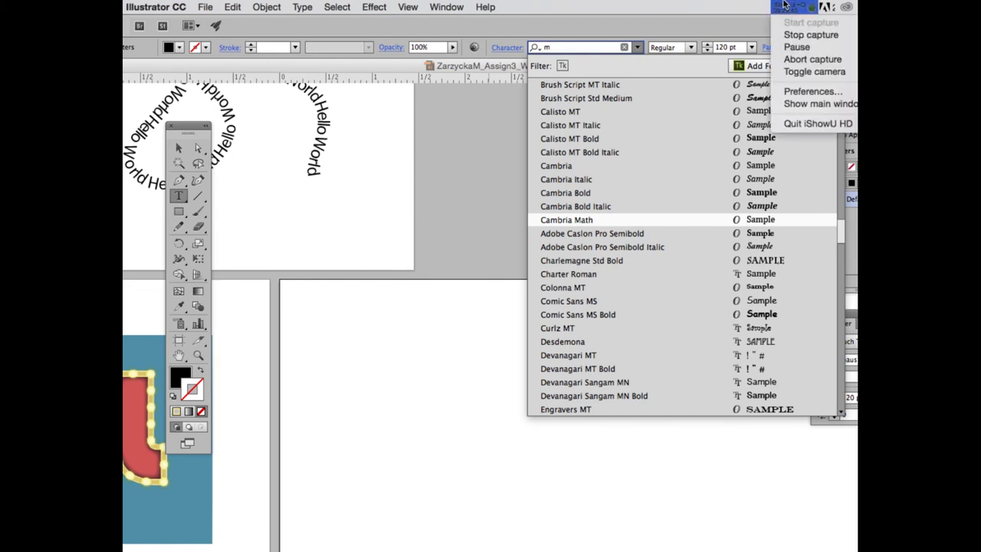